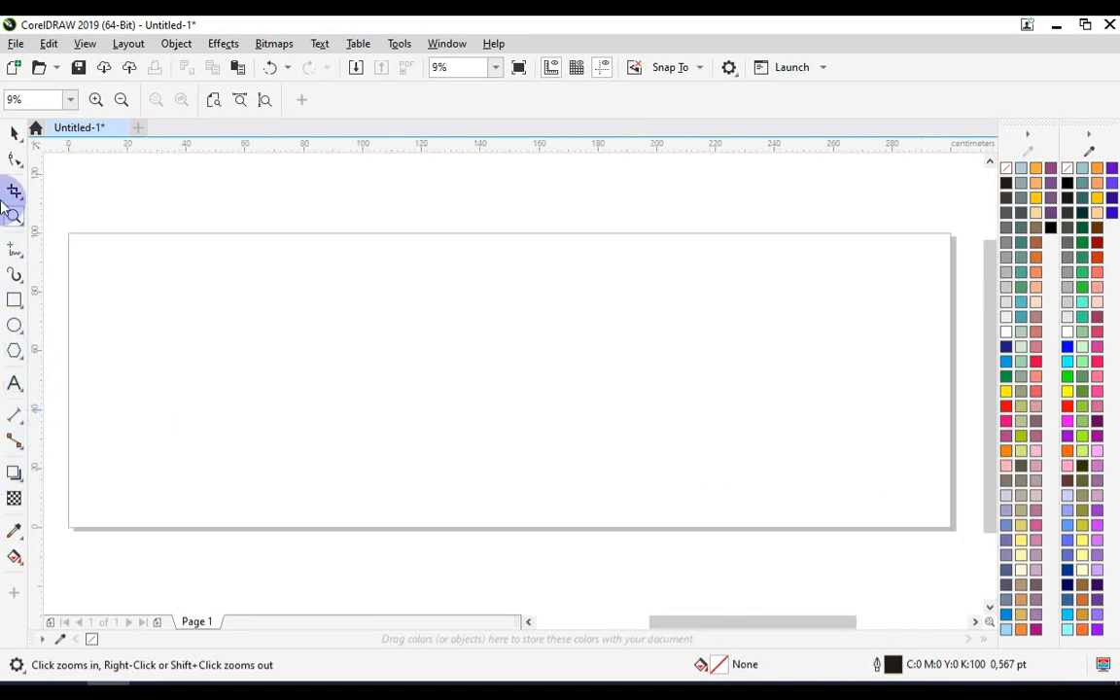
Step: Create a 300 × 100 cm rectangle covering the whole page, fill it with green (C100 Y100), and remove its outline
{"action": "left_click", "coordinate": [12, 136]}
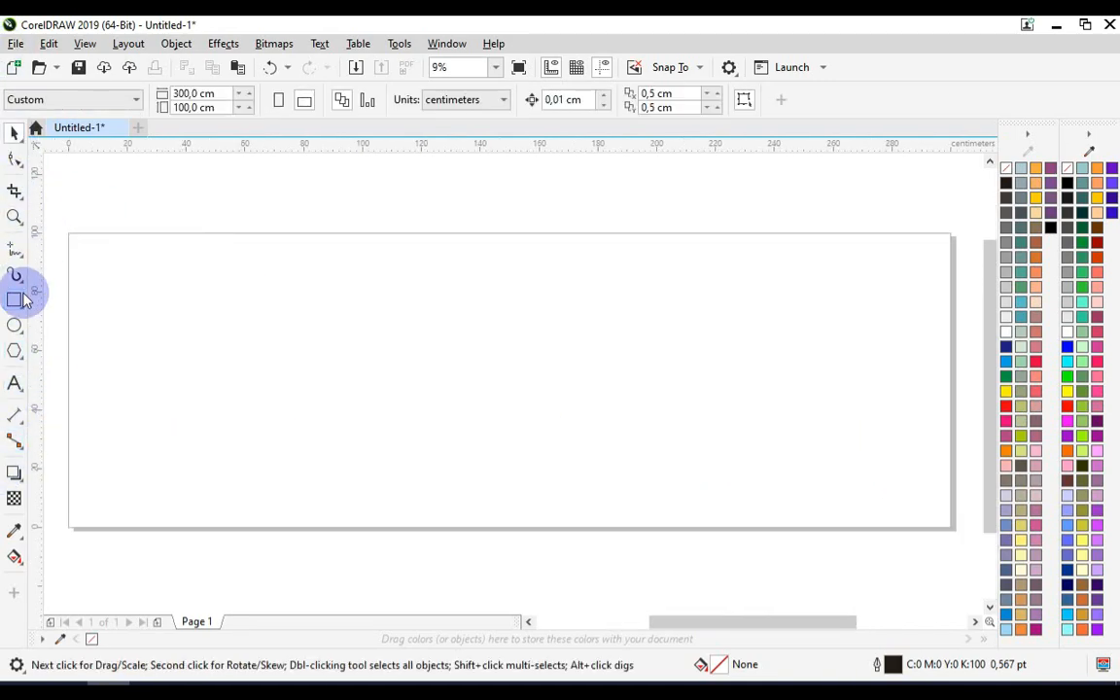
{"action": "double_click", "coordinate": [22, 300]}
{"action": "left_click", "coordinate": [13, 131]}
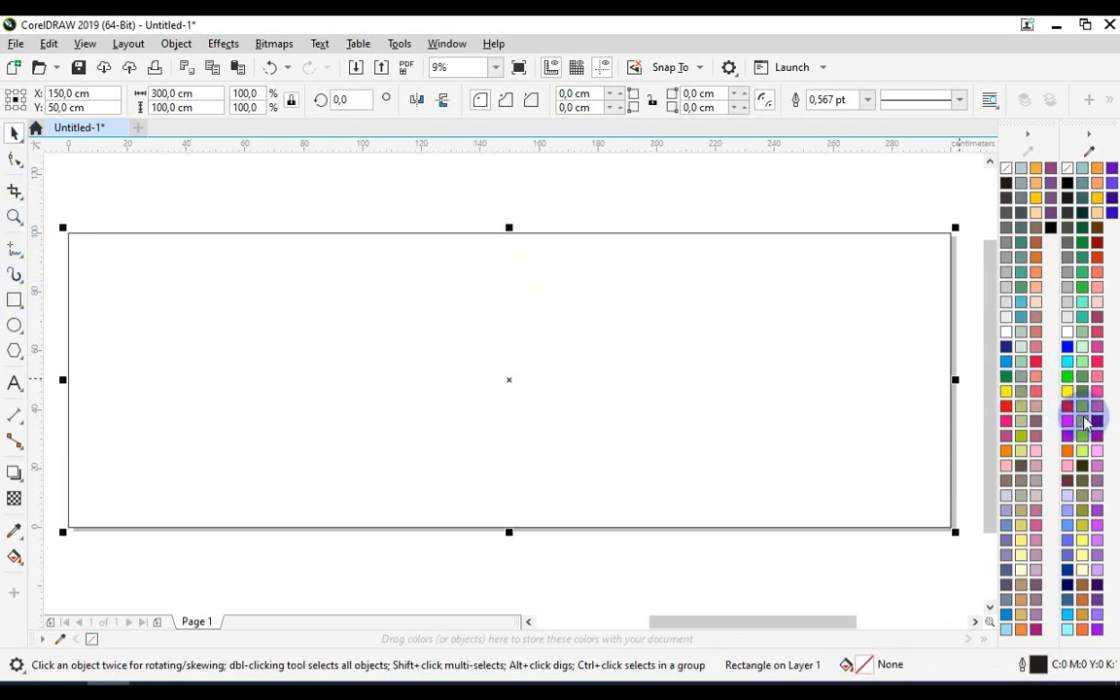
{"action": "left_click", "coordinate": [1007, 379]}
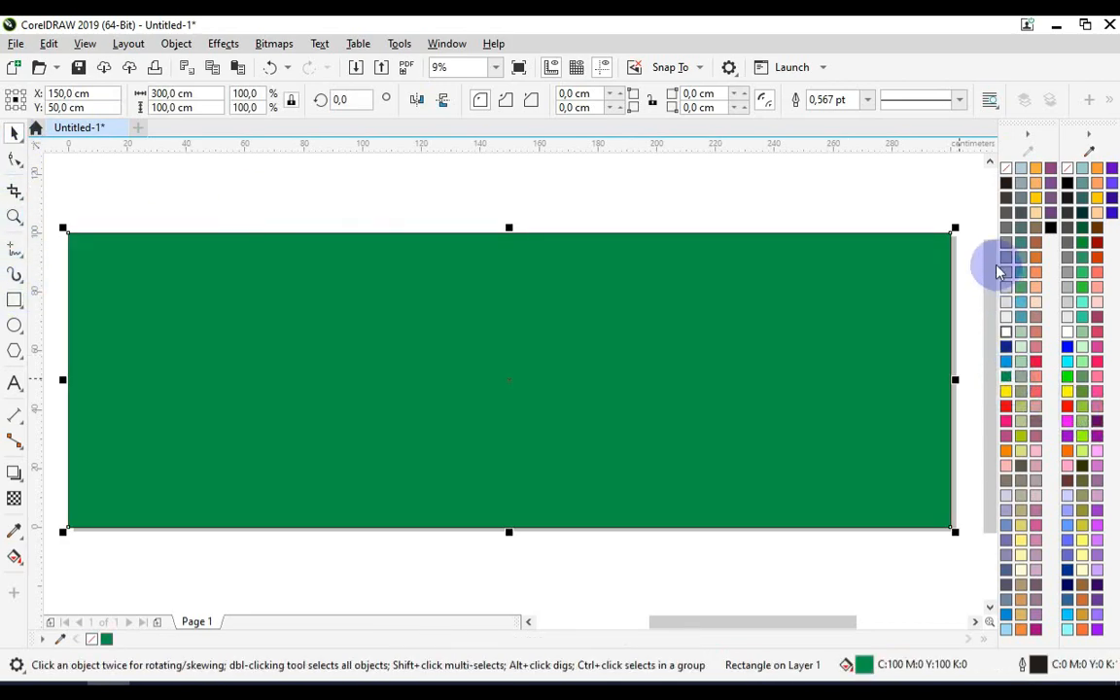
{"action": "right_click", "coordinate": [1006, 168]}
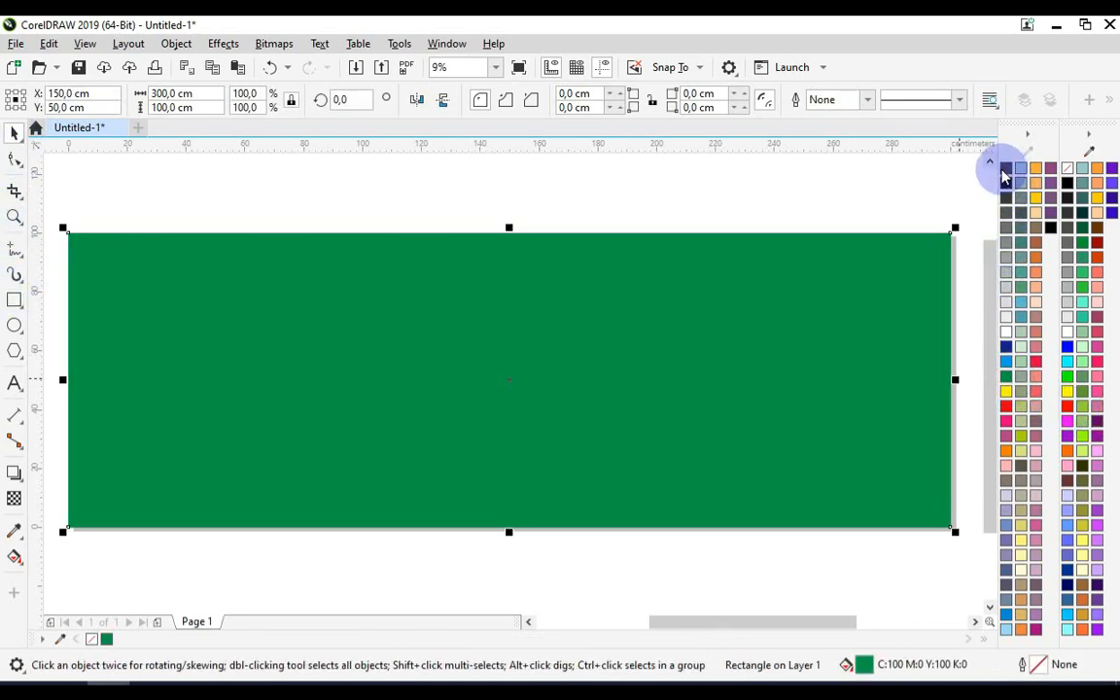
Step: Change the rectangle's fill to a linear fountain fill and set its end colour to a dark olive green using the RGB model
{"action": "double_click", "coordinate": [872, 661]}
{"action": "left_click_drag", "start_coordinate": [503, 110], "coordinate": [701, 123]}
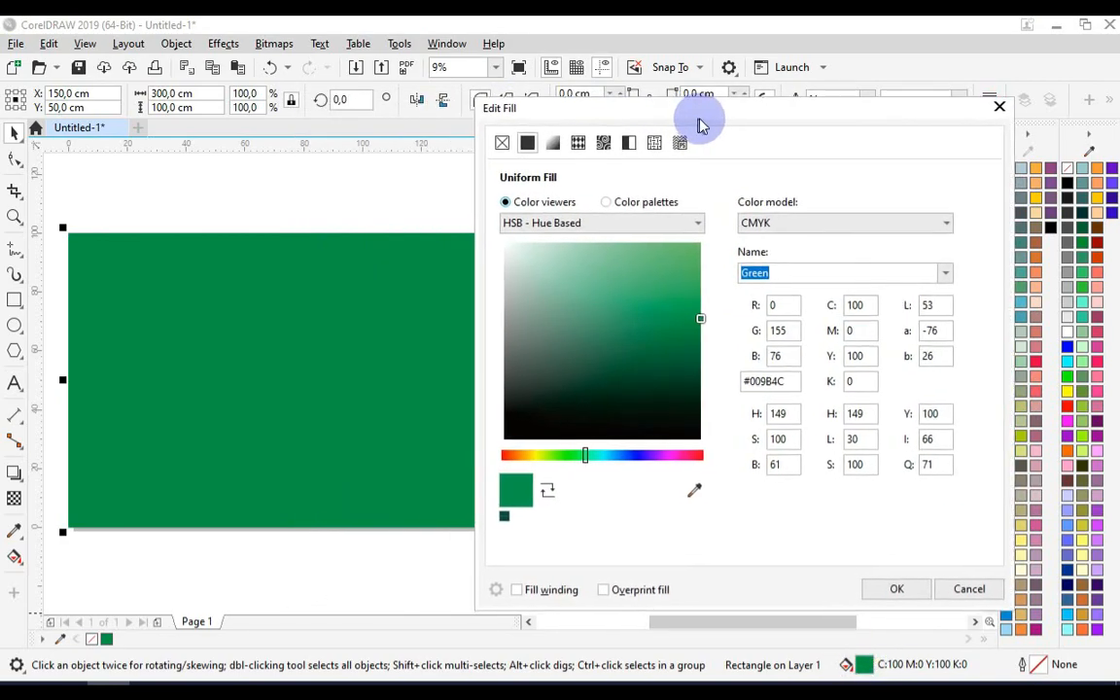
{"action": "left_click", "coordinate": [555, 144]}
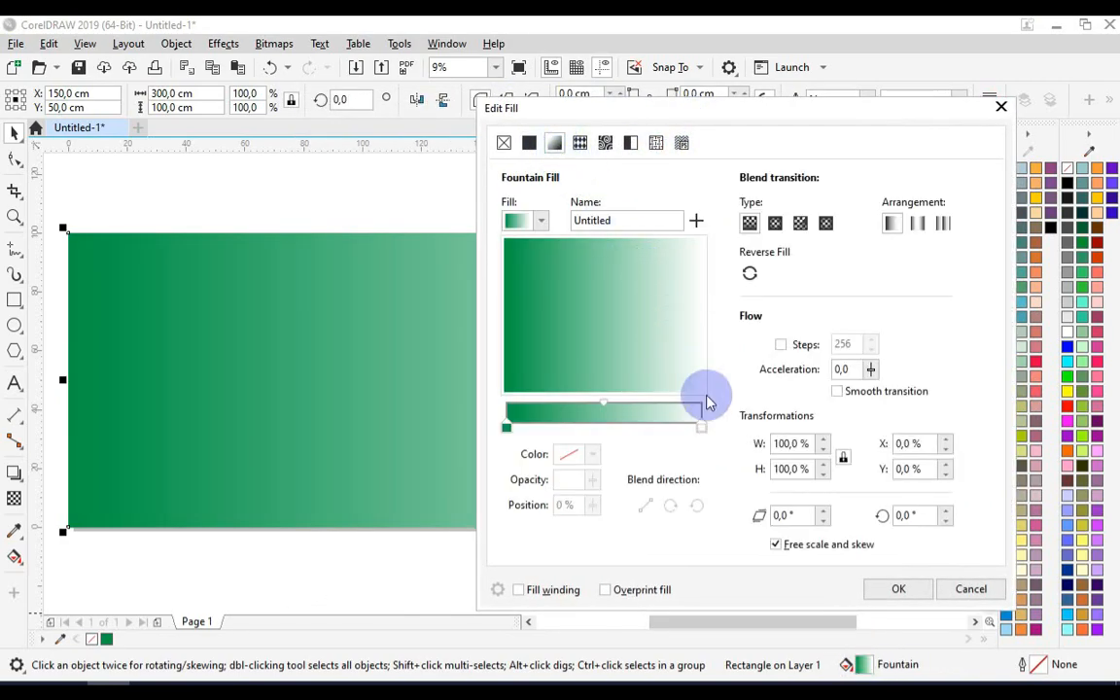
{"action": "left_click", "coordinate": [583, 457]}
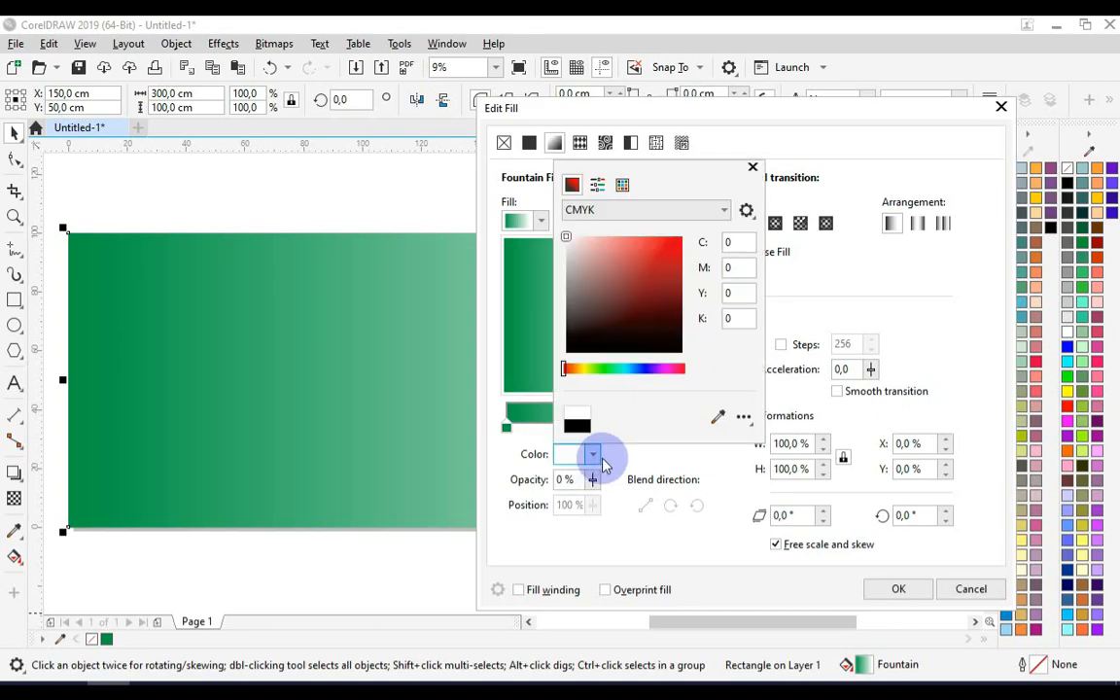
{"action": "left_click", "coordinate": [718, 416]}
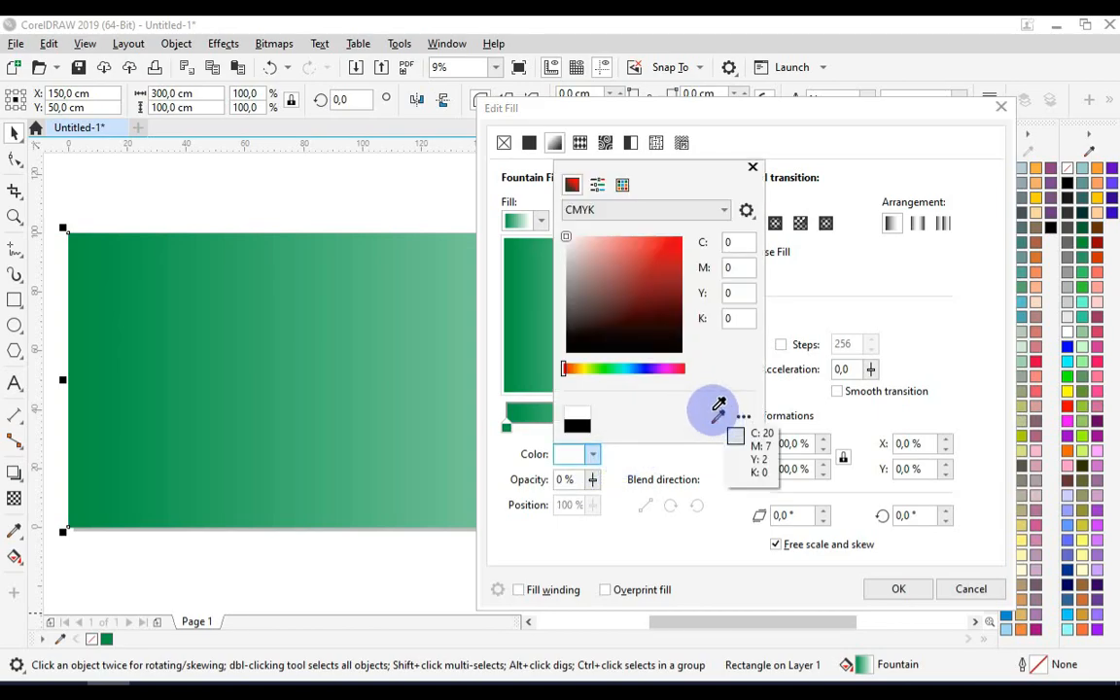
{"action": "left_click", "coordinate": [598, 369]}
{"action": "left_click", "coordinate": [638, 216]}
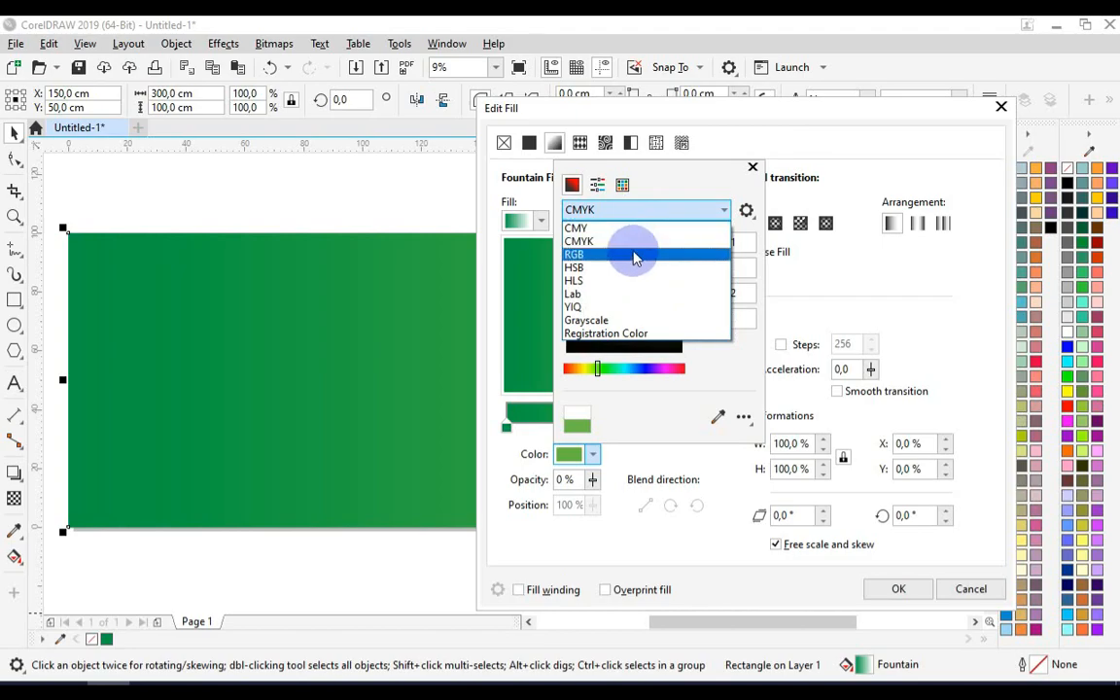
{"action": "left_click", "coordinate": [638, 250]}
{"action": "left_click", "coordinate": [672, 298]}
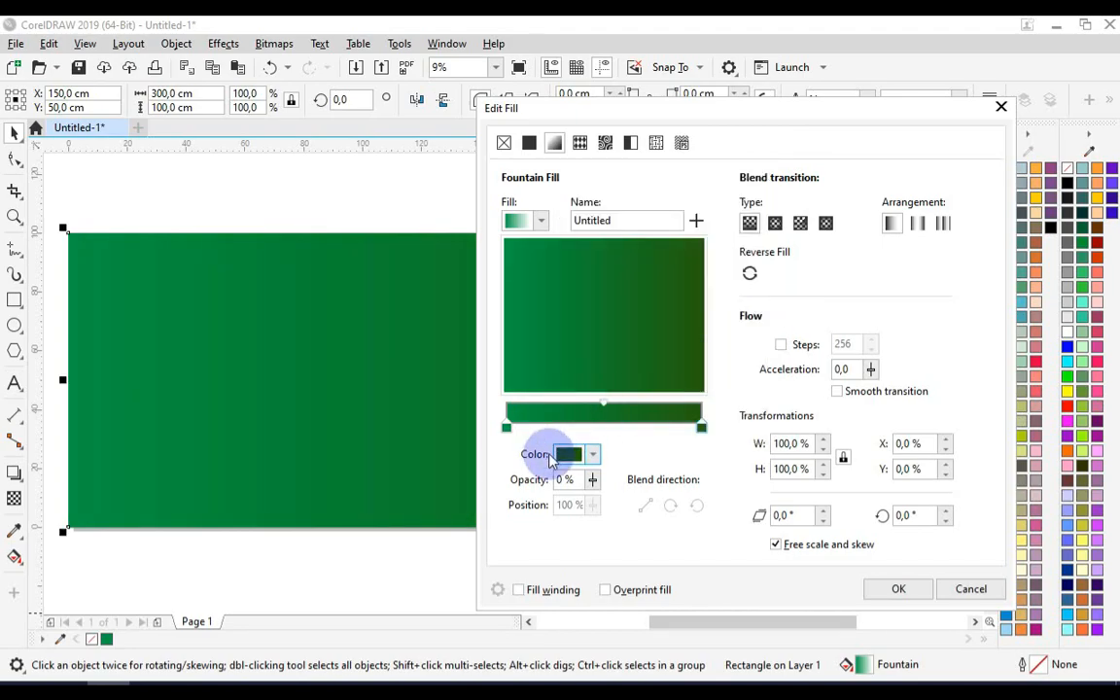
Step: Add a middle colour node at 50% of the gradient and set it to black (#000000)
{"action": "double_click", "coordinate": [604, 428]}
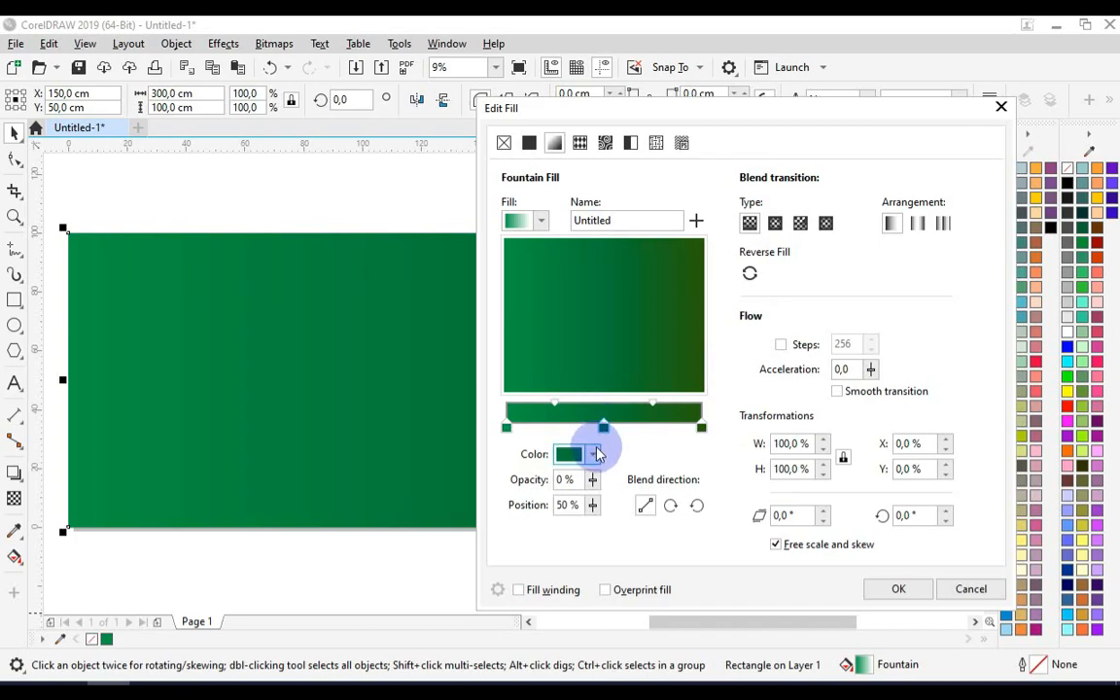
{"action": "left_click", "coordinate": [593, 454]}
{"action": "left_click", "coordinate": [600, 211]}
{"action": "left_click", "coordinate": [597, 216]}
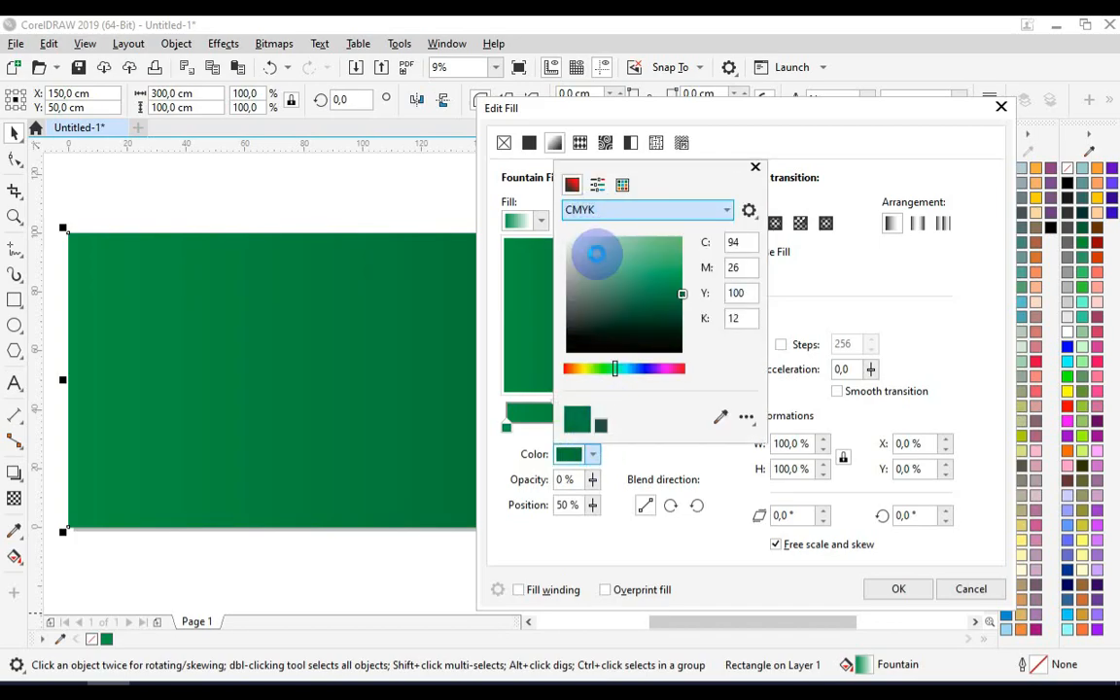
{"action": "left_click_drag", "start_coordinate": [576, 350], "coordinate": [568, 369]}
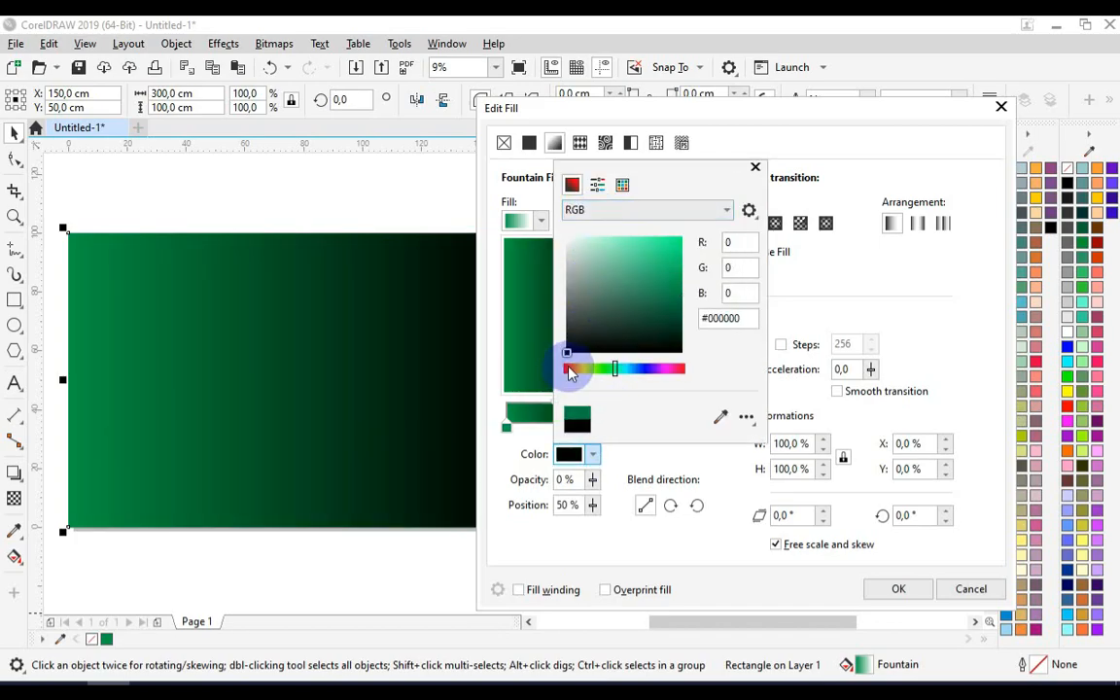
{"action": "left_click", "coordinate": [826, 297]}
Step: Set the gradient's start colour to dark green (C88 M53 Y100 K24) by sampling the end colour marker
{"action": "left_click", "coordinate": [570, 455]}
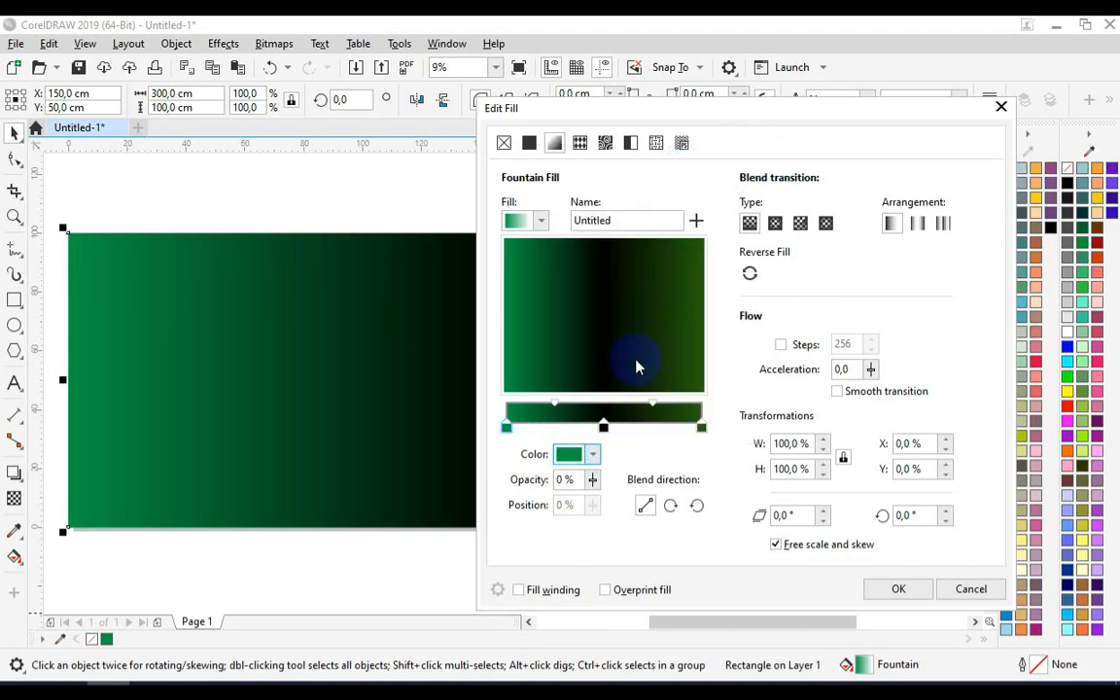
{"action": "left_click", "coordinate": [506, 426]}
{"action": "left_click", "coordinate": [570, 455]}
{"action": "left_click_drag", "start_coordinate": [707, 170], "coordinate": [1015, 127]}
{"action": "left_click", "coordinate": [1022, 372]}
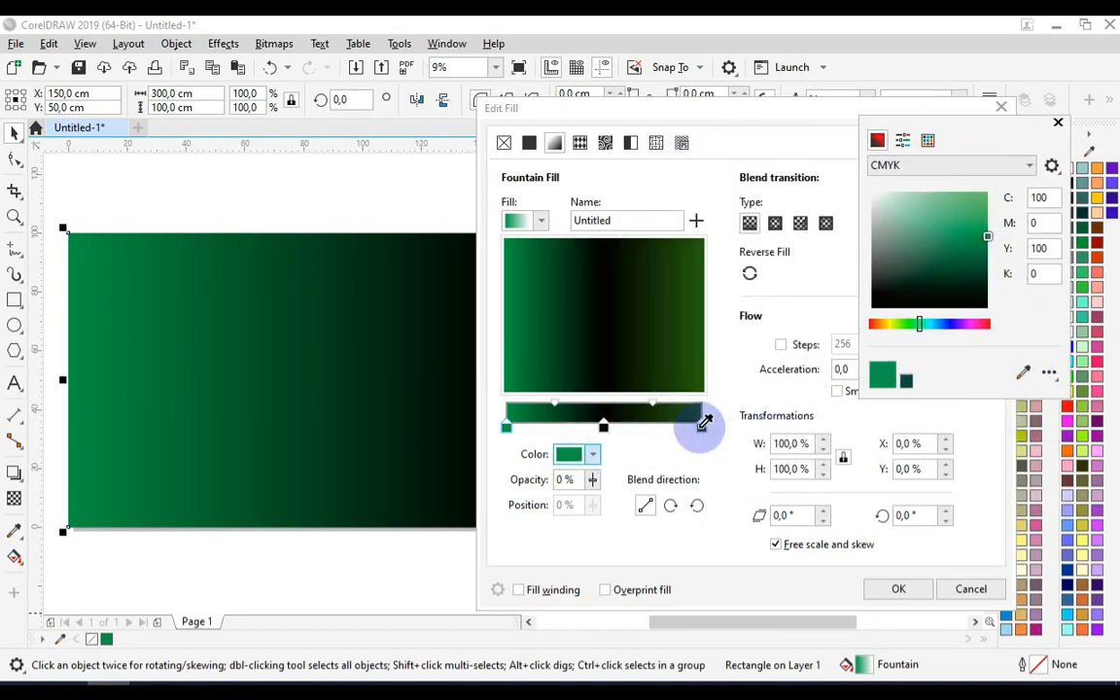
{"action": "left_click", "coordinate": [703, 430]}
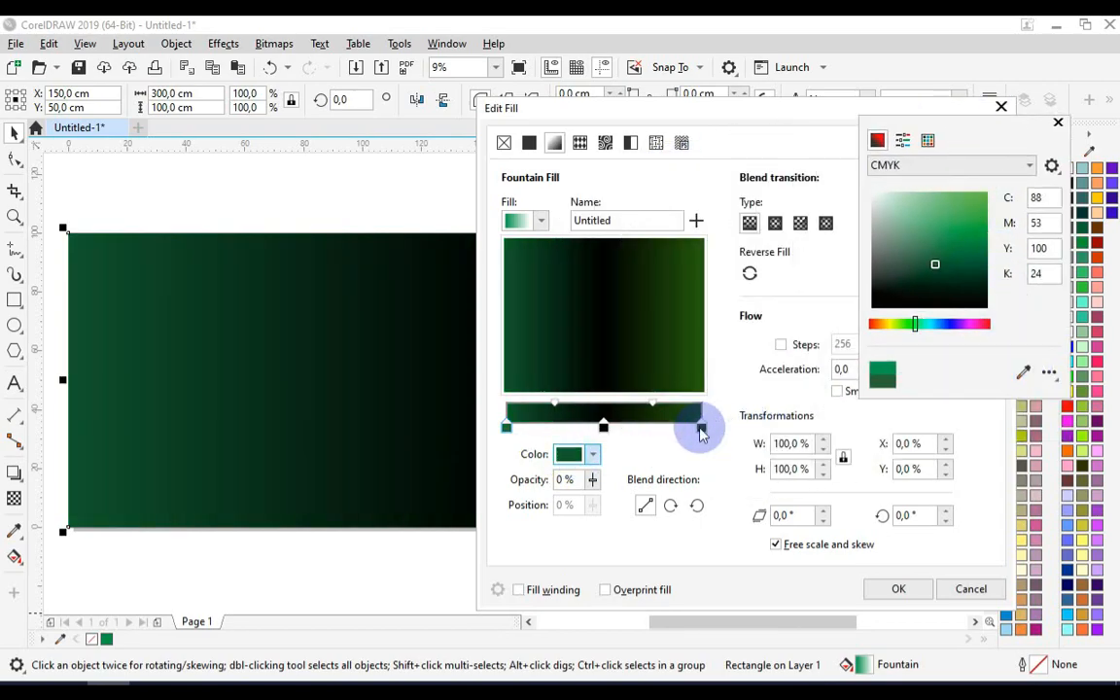
{"action": "left_click", "coordinate": [798, 305]}
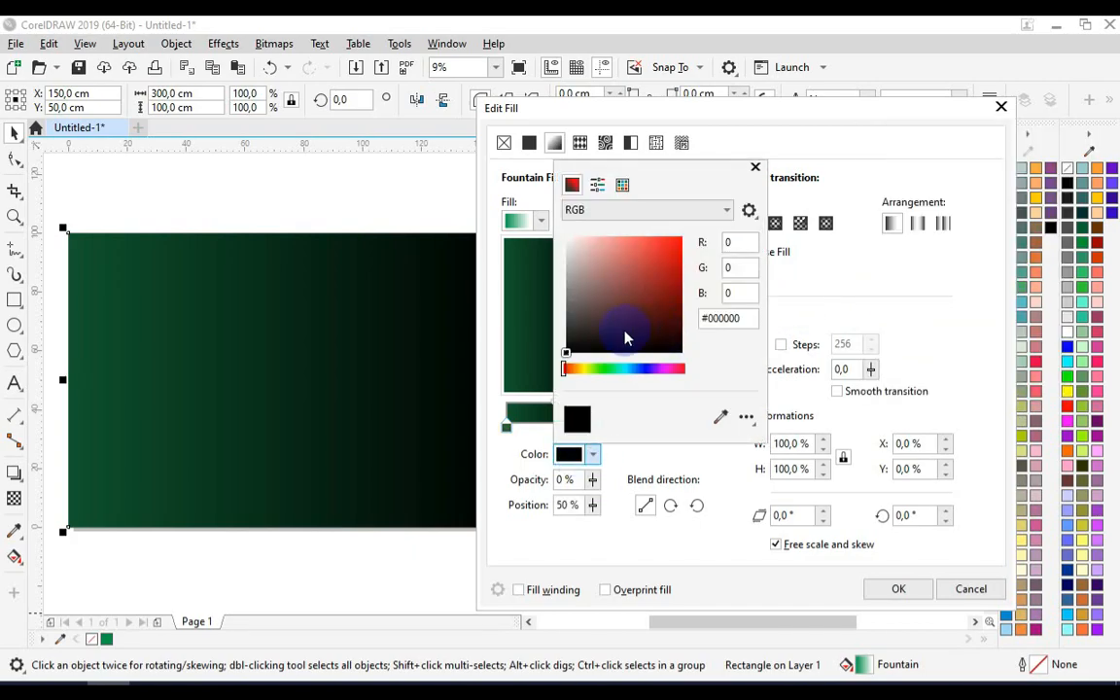
Step: Set the gradient's middle node to dark green #013B05 and apply the fountain fill to the rectangle
{"action": "left_click", "coordinate": [606, 369]}
{"action": "left_click_drag", "start_coordinate": [662, 318], "coordinate": [680, 327]}
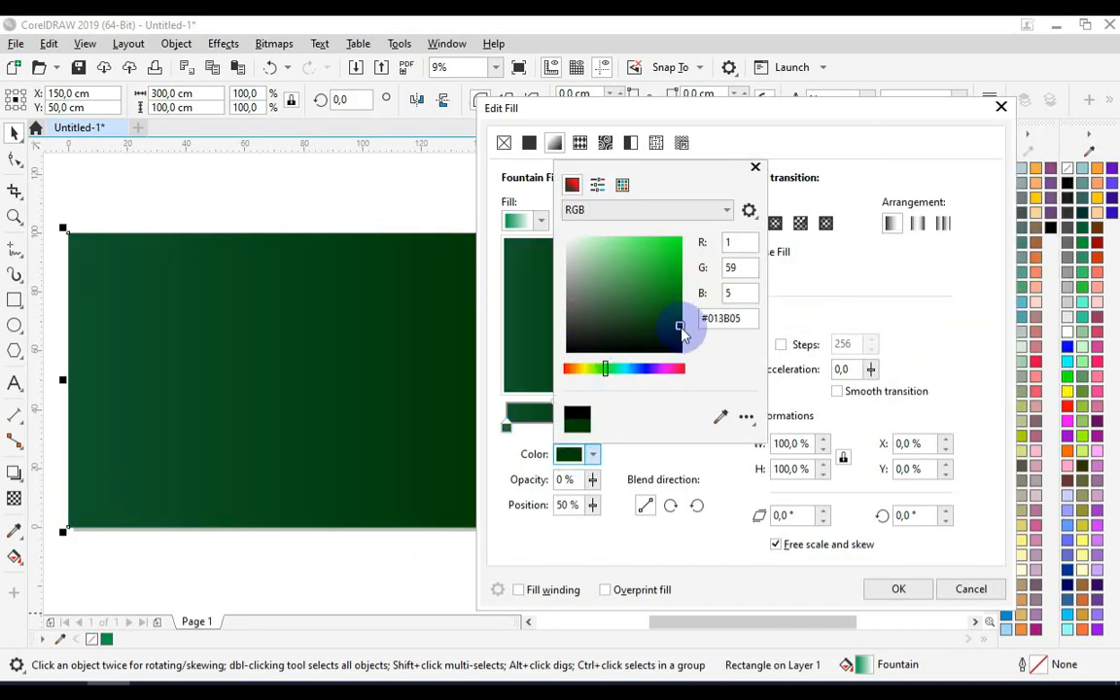
{"action": "left_click", "coordinate": [899, 589]}
{"action": "key", "text": "Escape"}
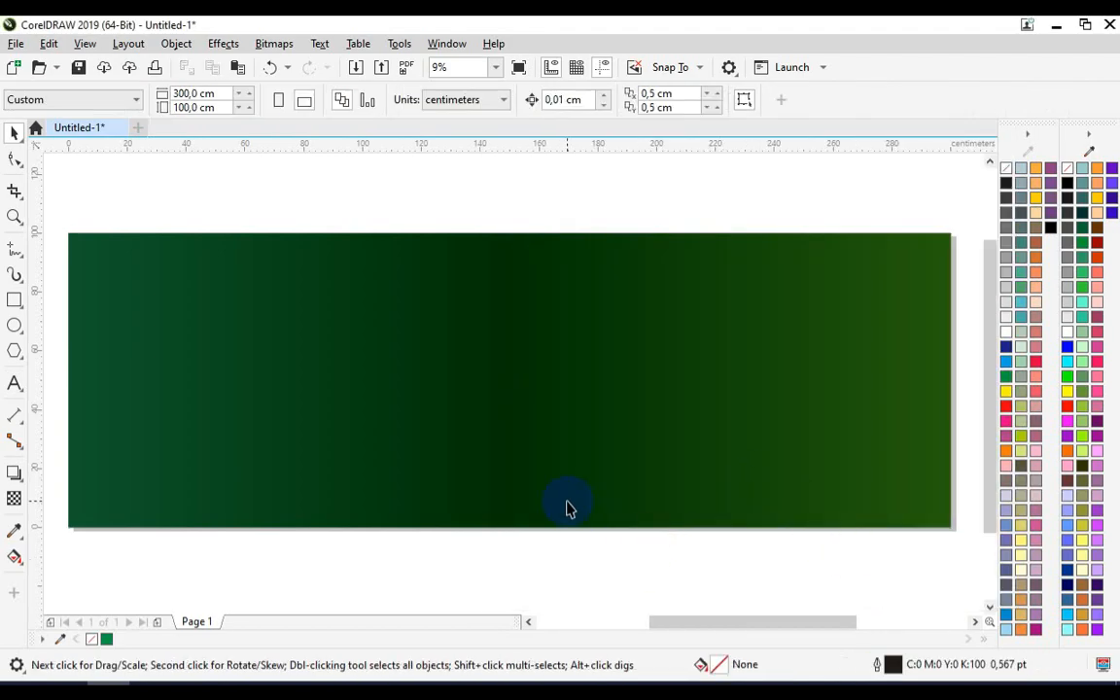
Step: Draw a closed Pen shape about 156 × 70 cm over the rectangle's upper-right corner, with a wavy lower edge
{"action": "left_click", "coordinate": [26, 264]}
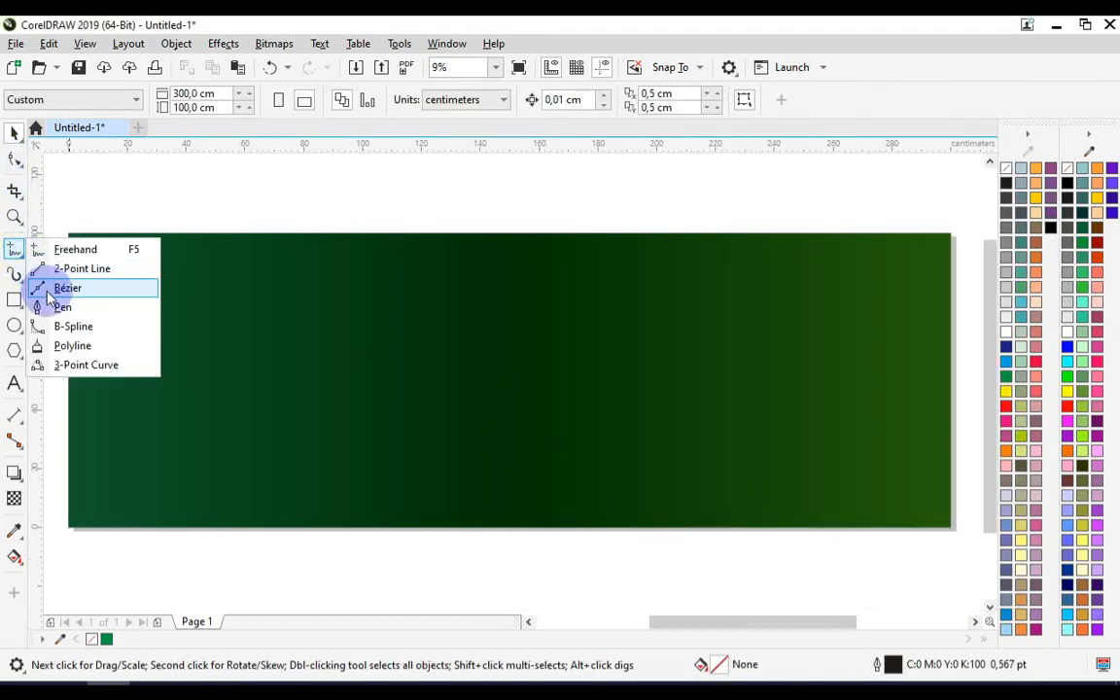
{"action": "left_click", "coordinate": [68, 309]}
{"action": "scroll", "coordinate": [597, 285], "scroll_direction": "down", "scroll_amount": 2}
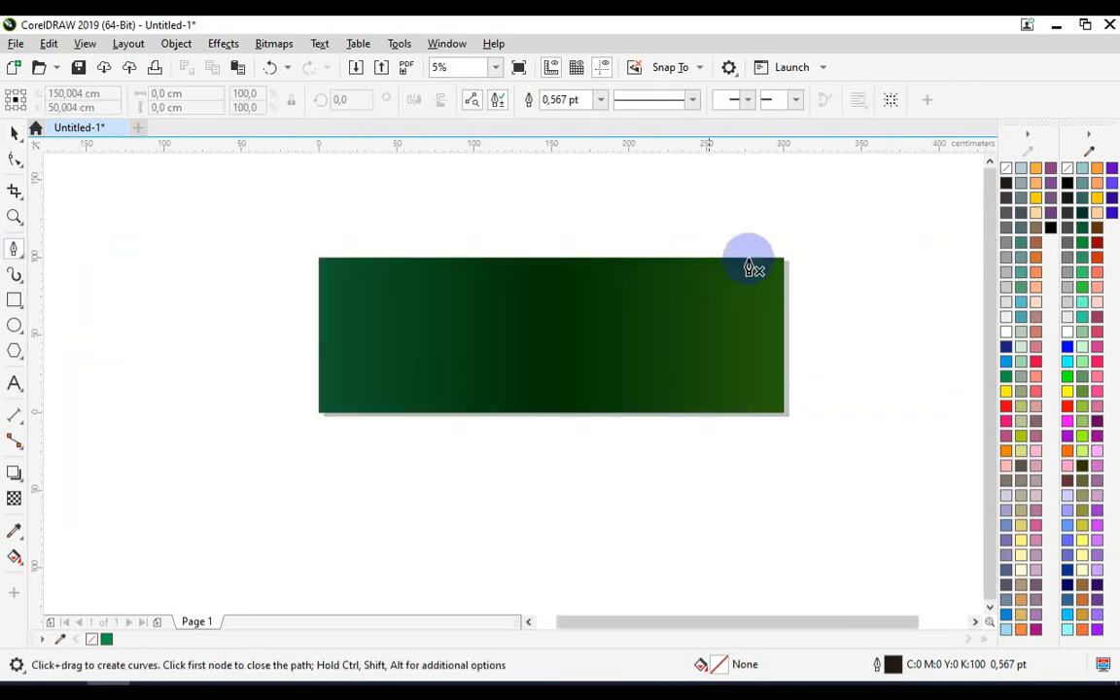
{"action": "scroll", "coordinate": [734, 258], "scroll_direction": "up", "scroll_amount": 2}
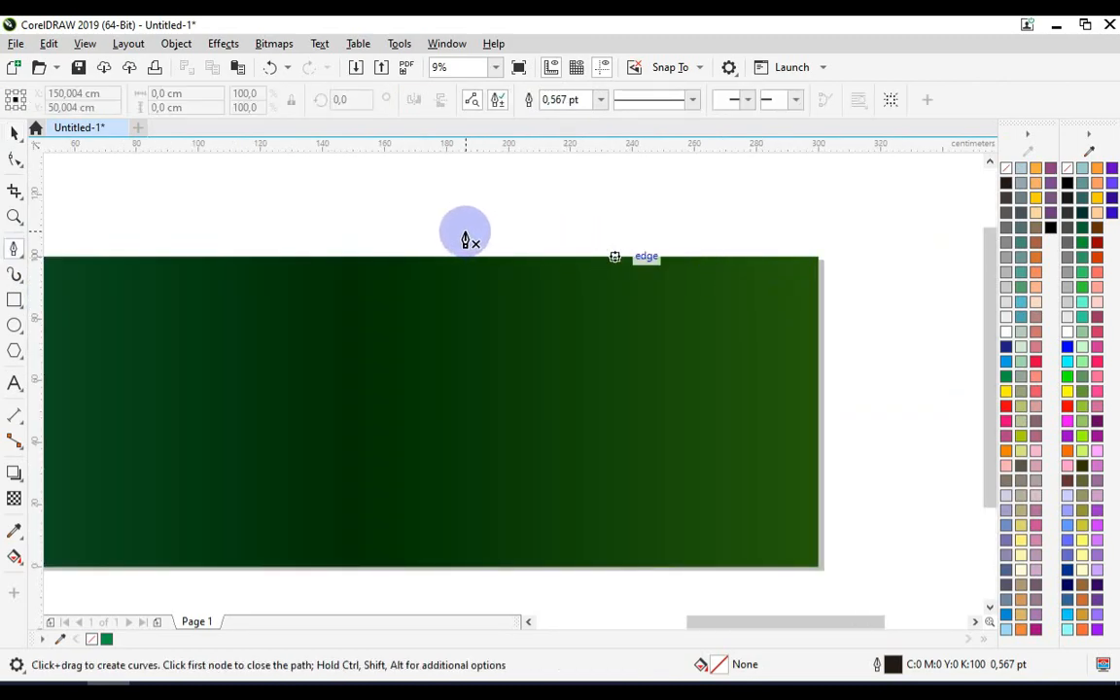
{"action": "scroll", "coordinate": [690, 255], "scroll_direction": "down", "scroll_amount": 1}
{"action": "scroll", "coordinate": [693, 254], "scroll_direction": "up", "scroll_amount": 1}
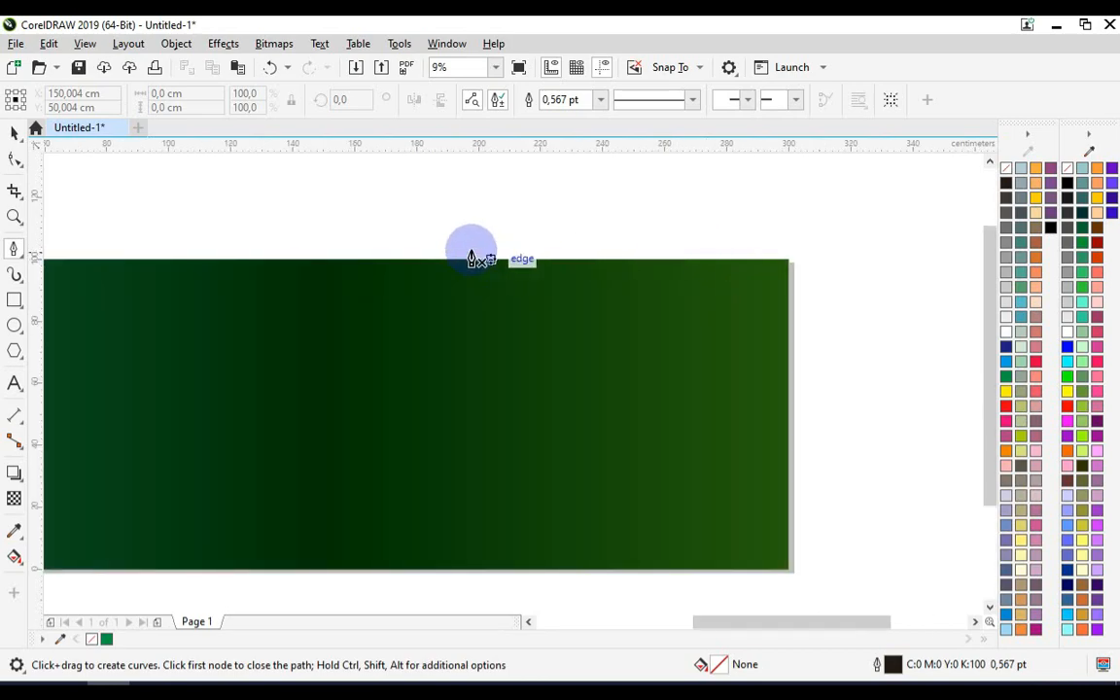
{"action": "left_click_drag", "start_coordinate": [560, 316], "coordinate": [671, 332]}
{"action": "left_click_drag", "start_coordinate": [848, 430], "coordinate": [887, 515]}
{"action": "left_click_drag", "start_coordinate": [932, 302], "coordinate": [882, 267]}
{"action": "left_click", "coordinate": [829, 227]}
{"action": "left_click", "coordinate": [657, 218]}
{"action": "left_click", "coordinate": [451, 242]}
Step: Intersect the wavy closed shape with the green rectangle and delete the original drawn outline
{"action": "left_click", "coordinate": [11, 131]}
{"action": "left_click", "coordinate": [880, 240]}
{"action": "left_click", "coordinate": [856, 247]}
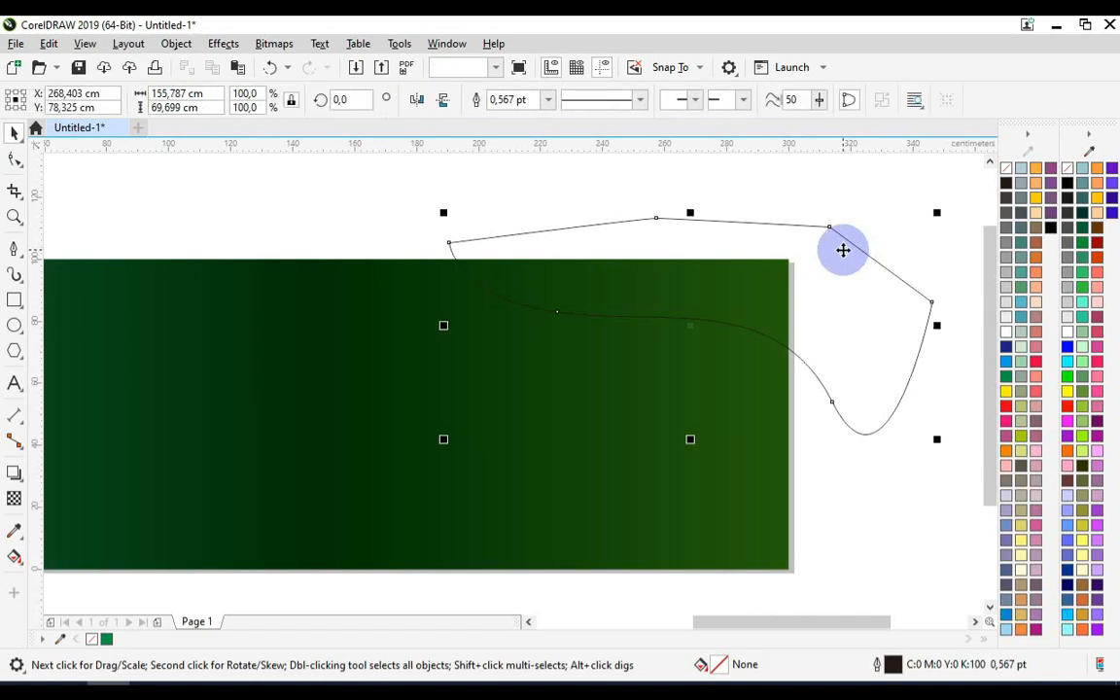
{"action": "left_click", "coordinate": [361, 335], "text": "shift"}
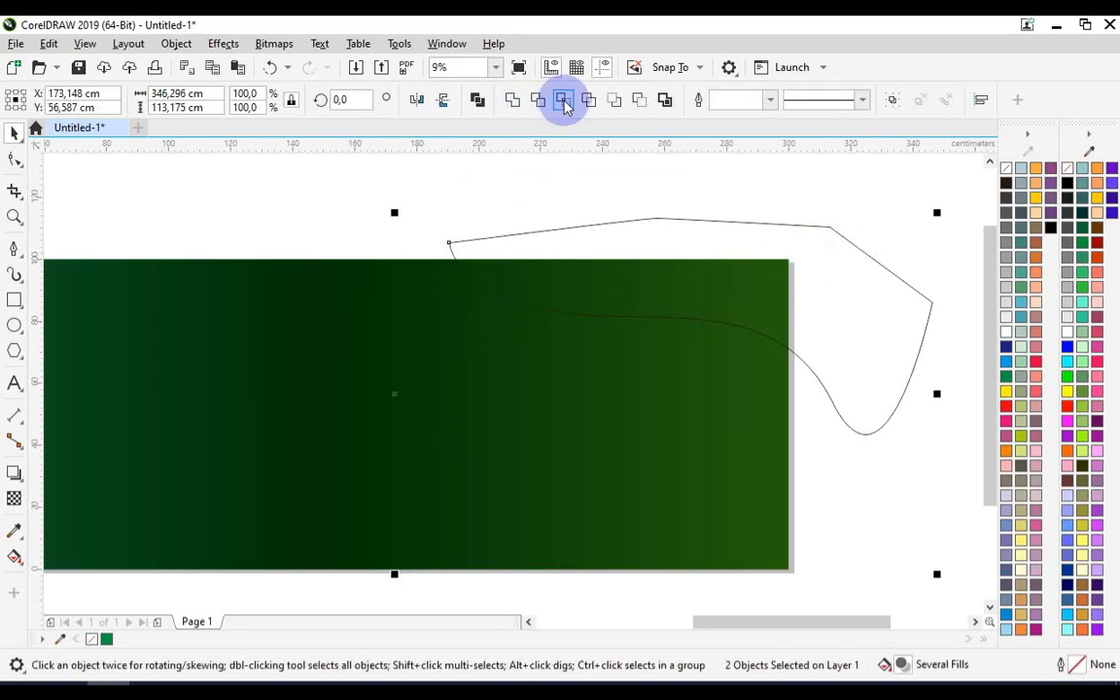
{"action": "left_click", "coordinate": [564, 102]}
{"action": "left_click", "coordinate": [708, 207]}
{"action": "left_click", "coordinate": [800, 257]}
{"action": "key", "text": "Delete"}
Step: Fill the intersected wave piece in the banner's upper-right corner with amber
{"action": "left_click", "coordinate": [746, 269]}
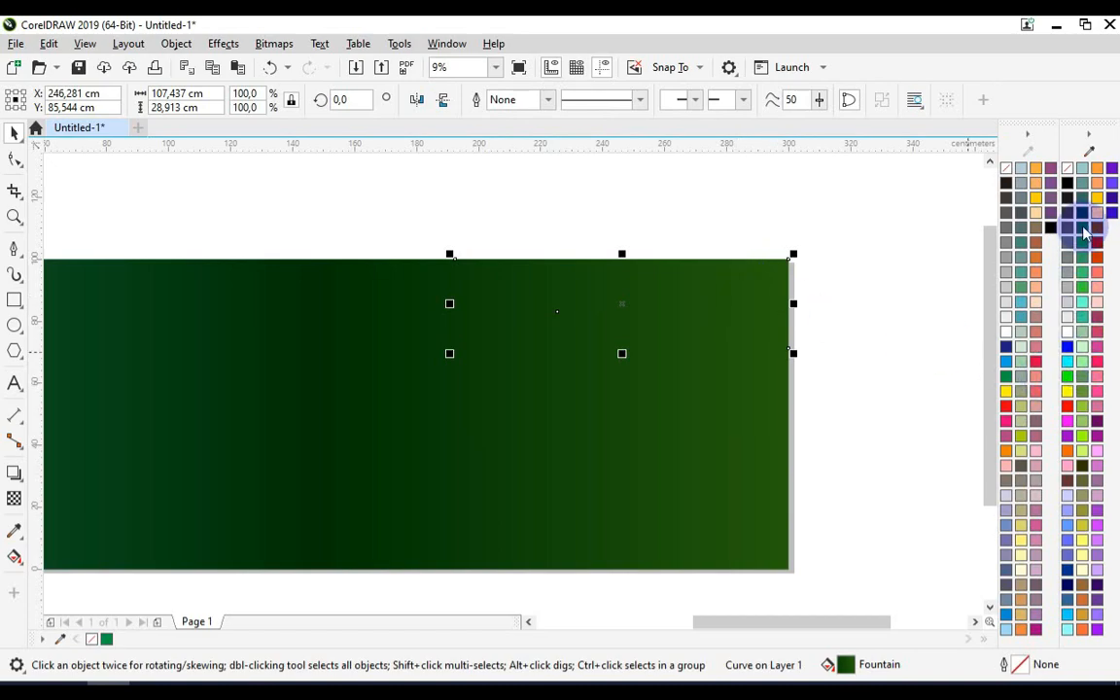
{"action": "left_click", "coordinate": [1096, 198]}
{"action": "left_click", "coordinate": [873, 238]}
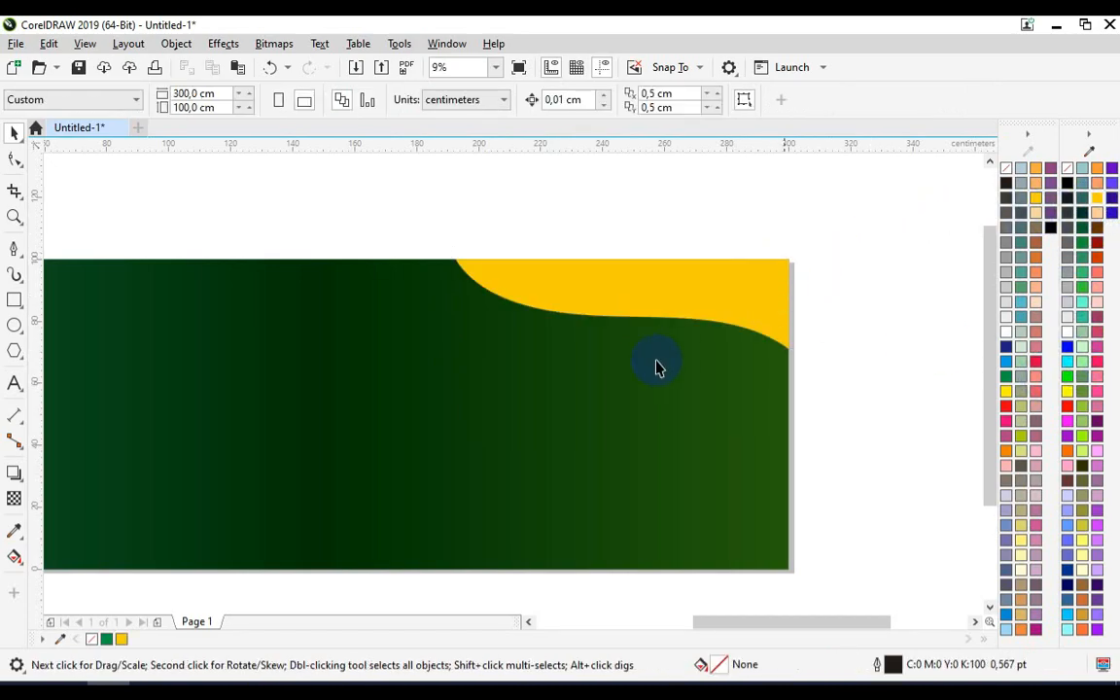
{"action": "scroll", "coordinate": [632, 355], "scroll_direction": "down", "scroll_amount": 2}
{"action": "scroll", "coordinate": [489, 341], "scroll_direction": "up", "scroll_amount": 2}
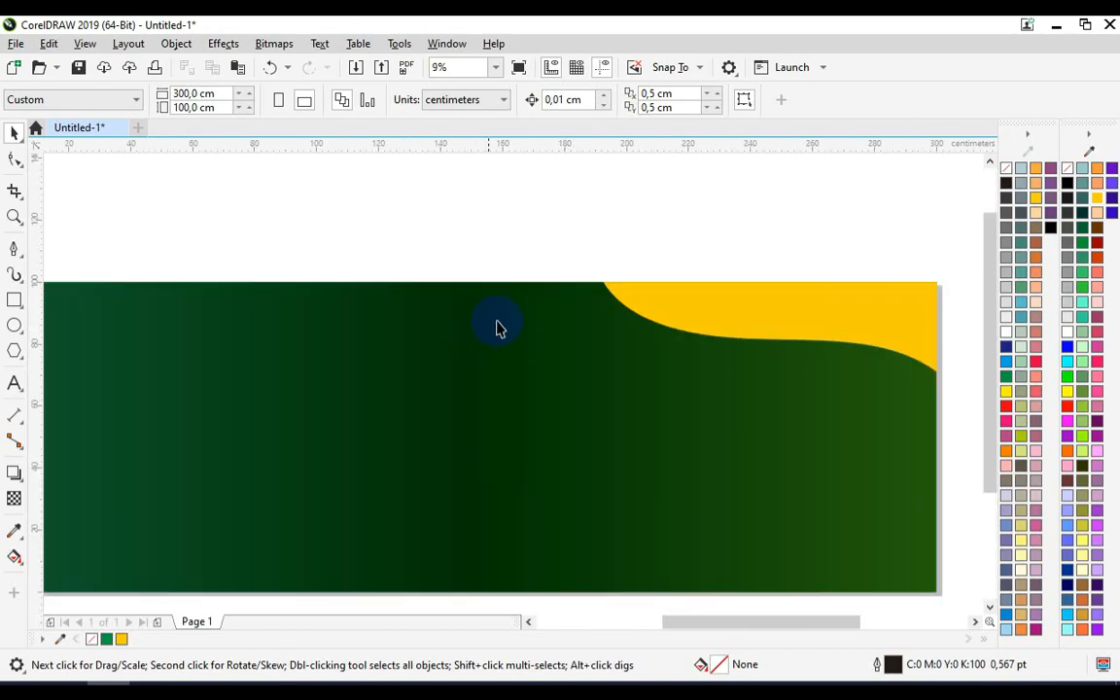
Step: Fill the wave piece in the banner's upper-right corner with pure yellow (#FFFF00)
{"action": "left_click", "coordinate": [674, 303]}
{"action": "left_click", "coordinate": [1067, 391]}
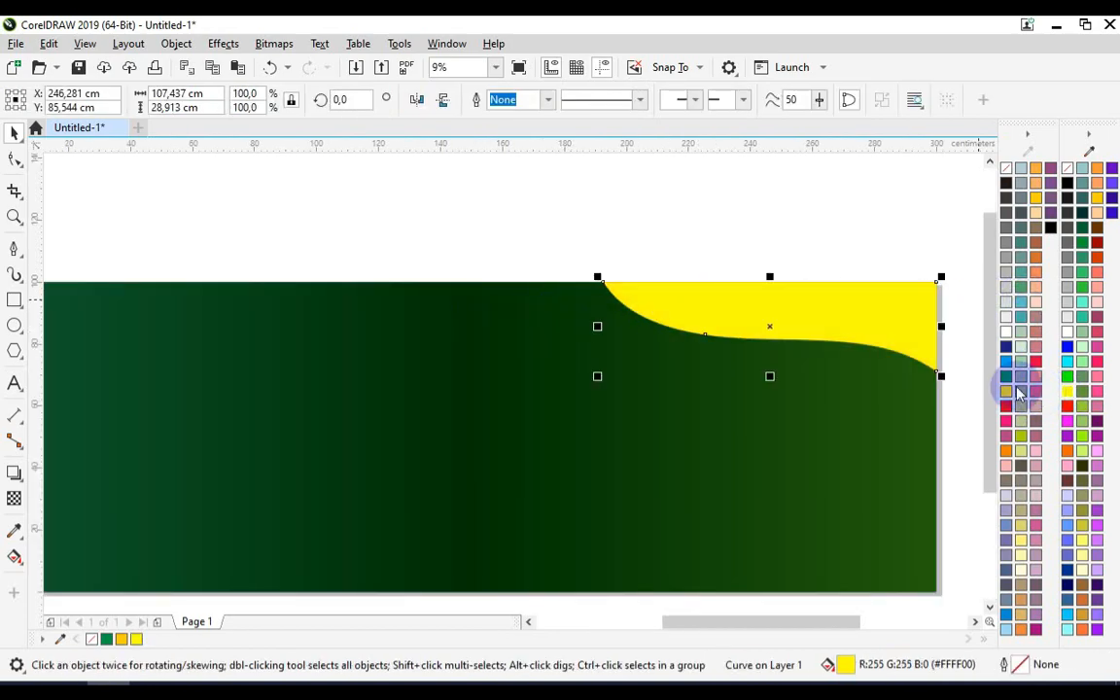
{"action": "scroll", "coordinate": [778, 345], "scroll_direction": "down", "scroll_amount": 2}
{"action": "scroll", "coordinate": [584, 399], "scroll_direction": "up", "scroll_amount": 2}
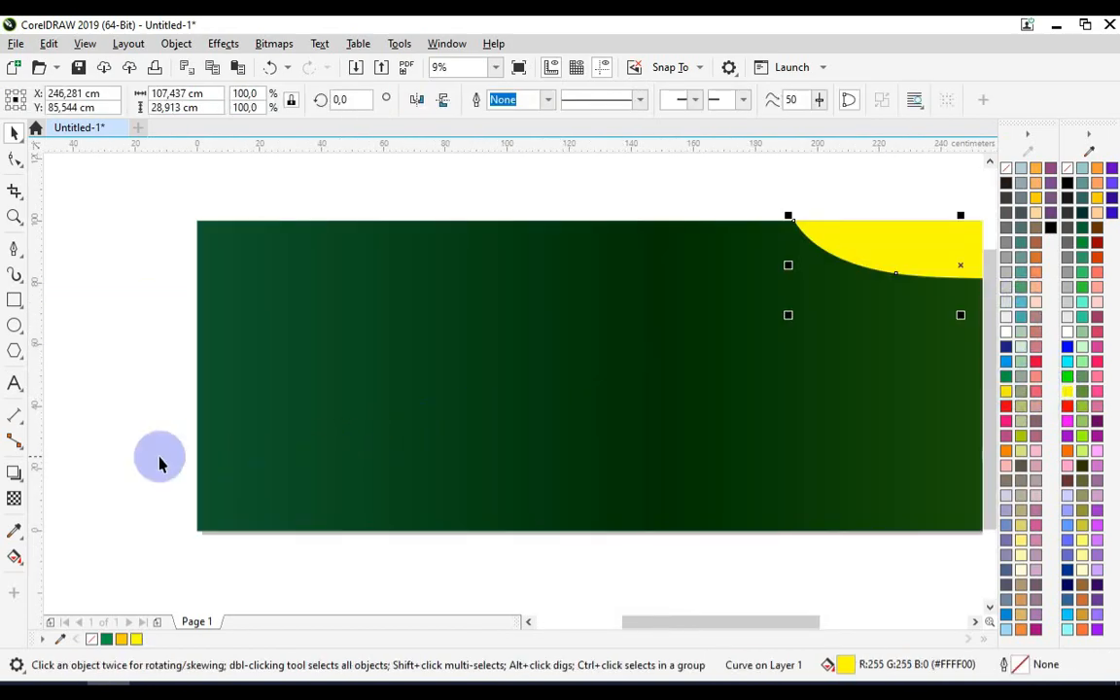
{"action": "left_click", "coordinate": [126, 430]}
Step: Draw a closed Pen shape about 158 × 78 cm over the rectangle's lower-left corner, with a wavy upper edge
{"action": "left_click", "coordinate": [15, 249]}
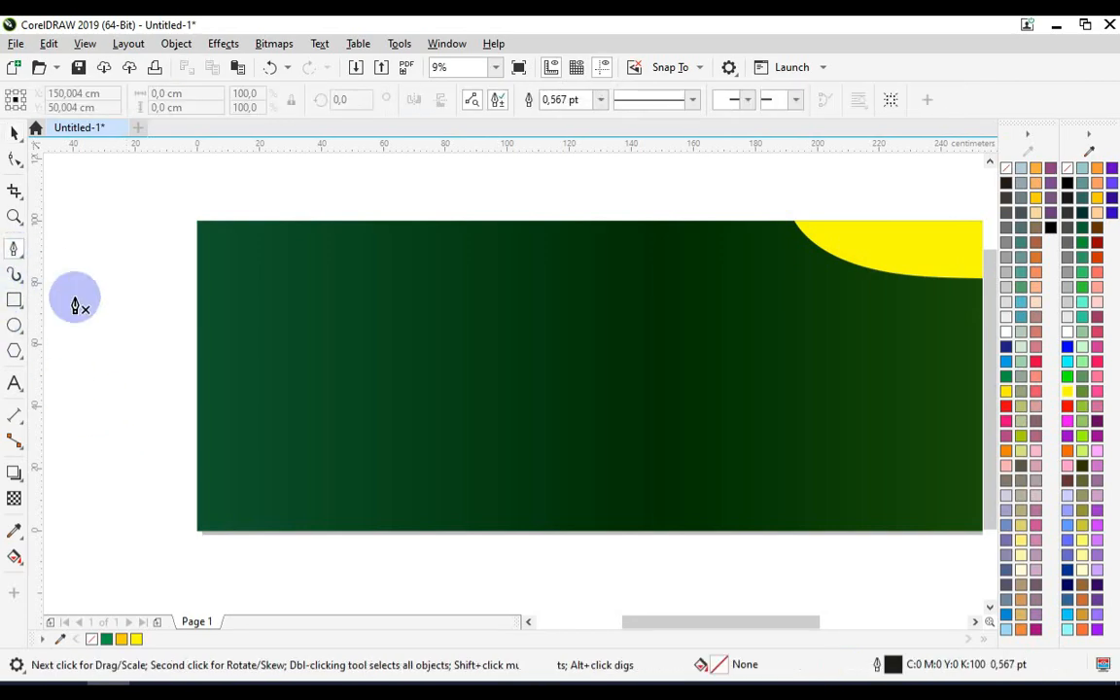
{"action": "left_click", "coordinate": [177, 374]}
{"action": "left_click_drag", "start_coordinate": [360, 472], "coordinate": [485, 467]}
{"action": "left_click_drag", "start_coordinate": [634, 562], "coordinate": [647, 610]}
{"action": "left_click", "coordinate": [236, 546]}
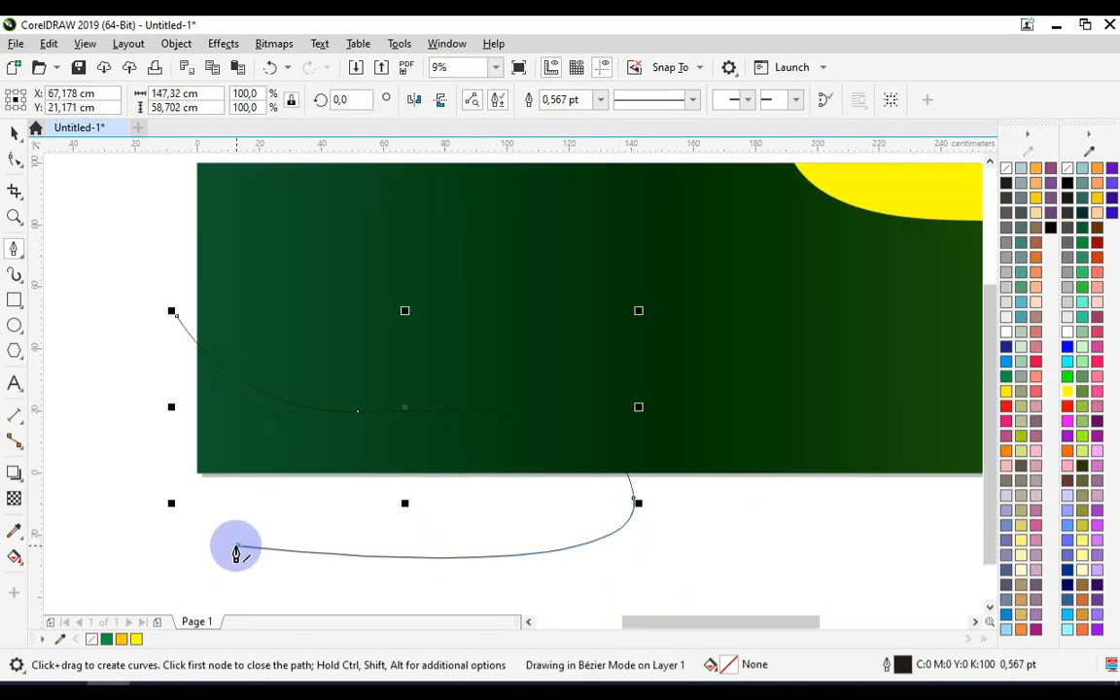
{"action": "left_click", "coordinate": [144, 518]}
{"action": "left_click", "coordinate": [177, 316]}
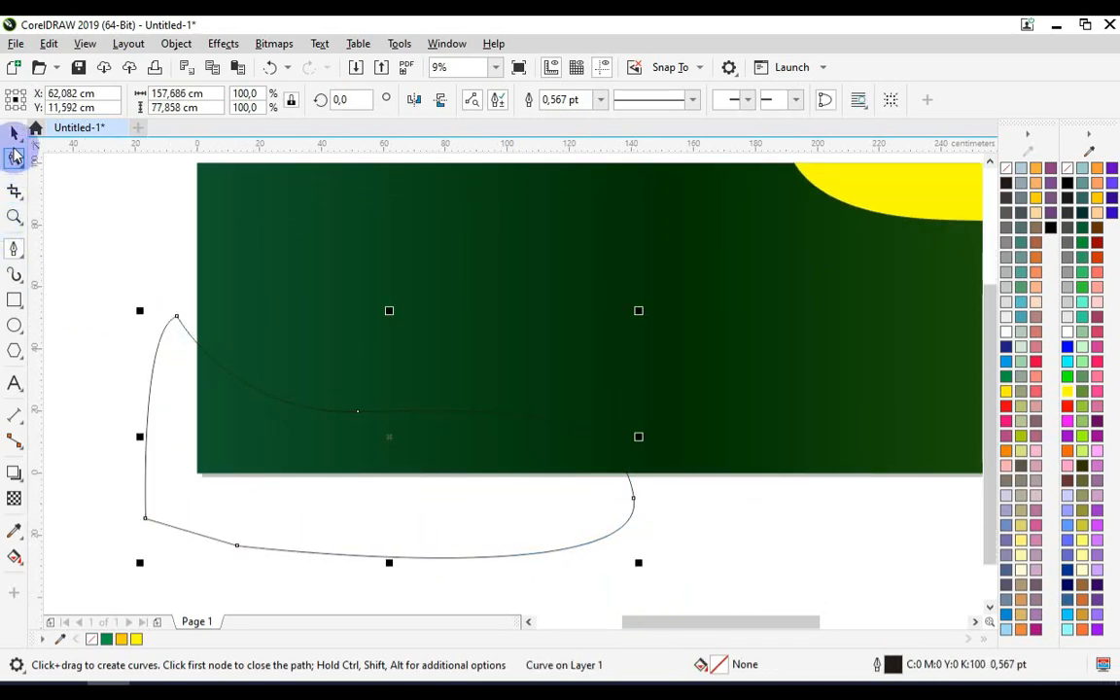
Step: Move the top node of the lower-left curve slightly up and outward with the Shape tool
{"action": "left_click", "coordinate": [15, 161]}
{"action": "left_click", "coordinate": [171, 309]}
{"action": "left_click_drag", "start_coordinate": [176, 321], "coordinate": [168, 288]}
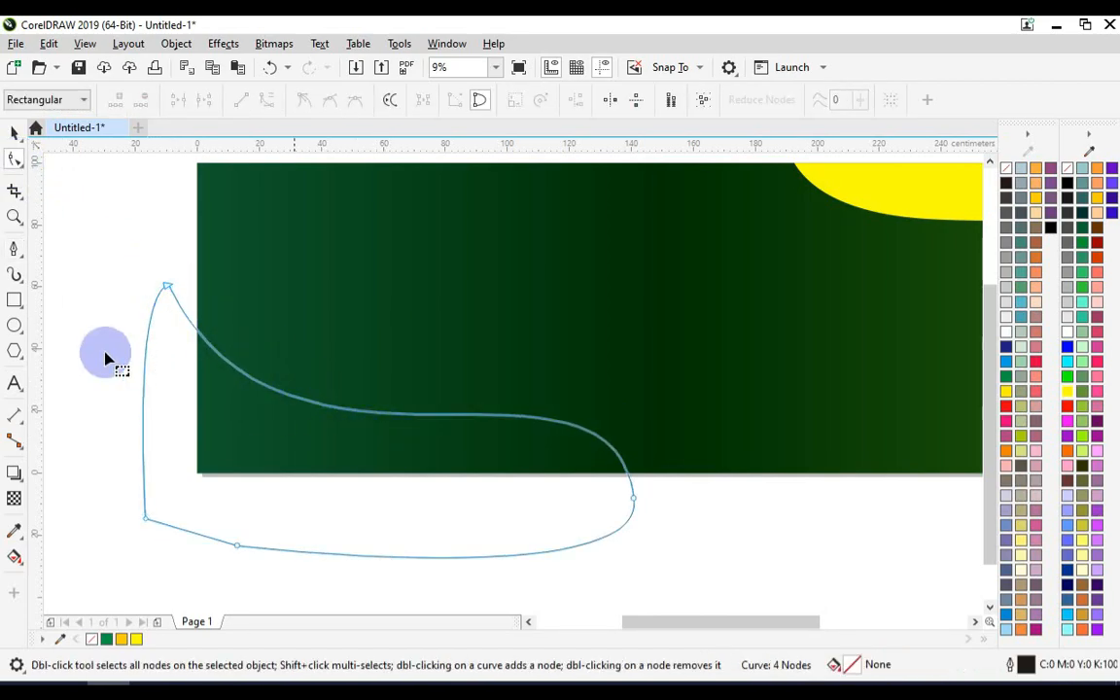
Step: Intersect the lower-left curve with the gradient rectangle and delete the original curve
{"action": "left_click", "coordinate": [14, 132]}
{"action": "left_click", "coordinate": [393, 194], "text": "shift"}
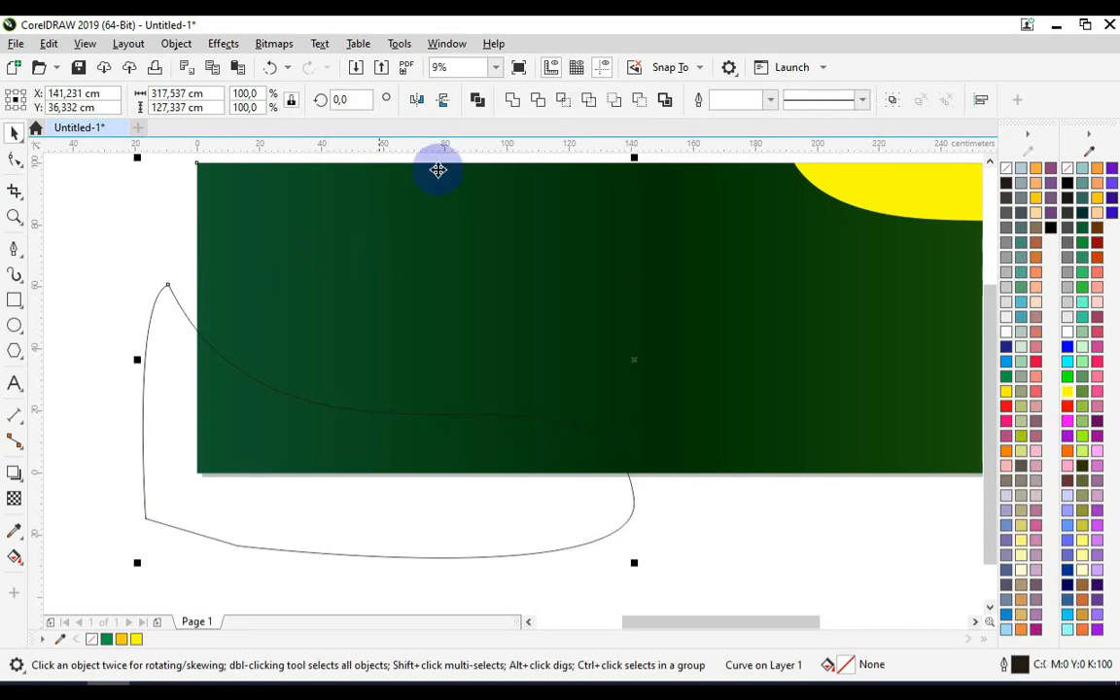
{"action": "left_click", "coordinate": [565, 100]}
{"action": "left_click", "coordinate": [569, 512]}
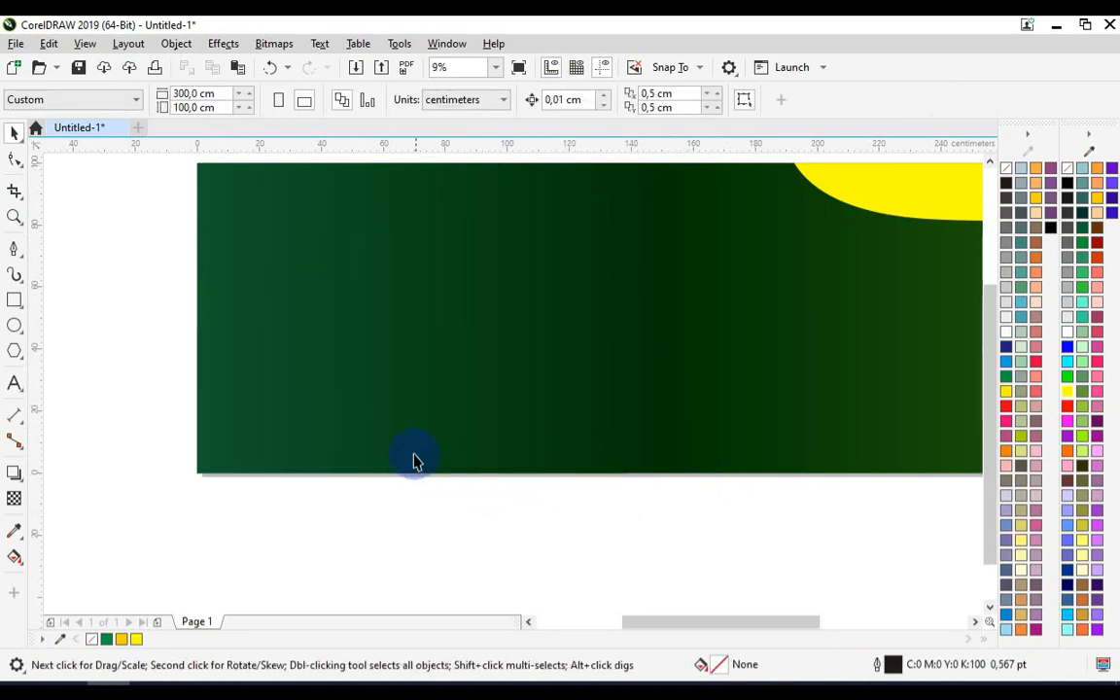
Step: Fill the intersected wave piece in the banner's lower-left corner with pure yellow (#FFFF00)
{"action": "left_click", "coordinate": [376, 479]}
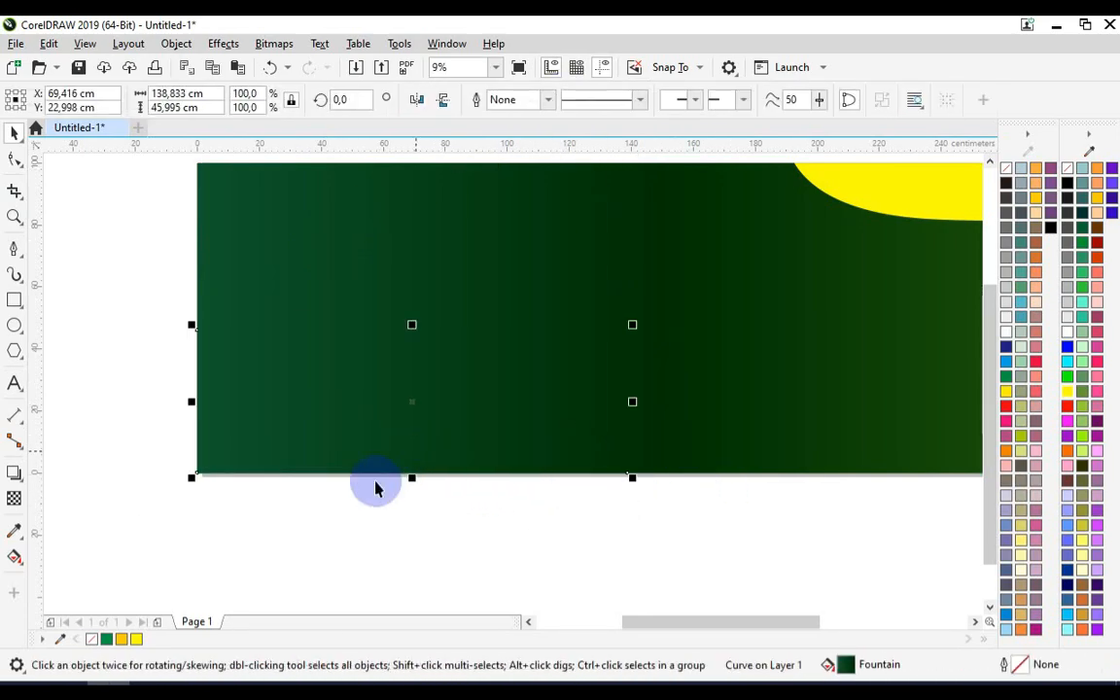
{"action": "left_click", "coordinate": [1066, 393]}
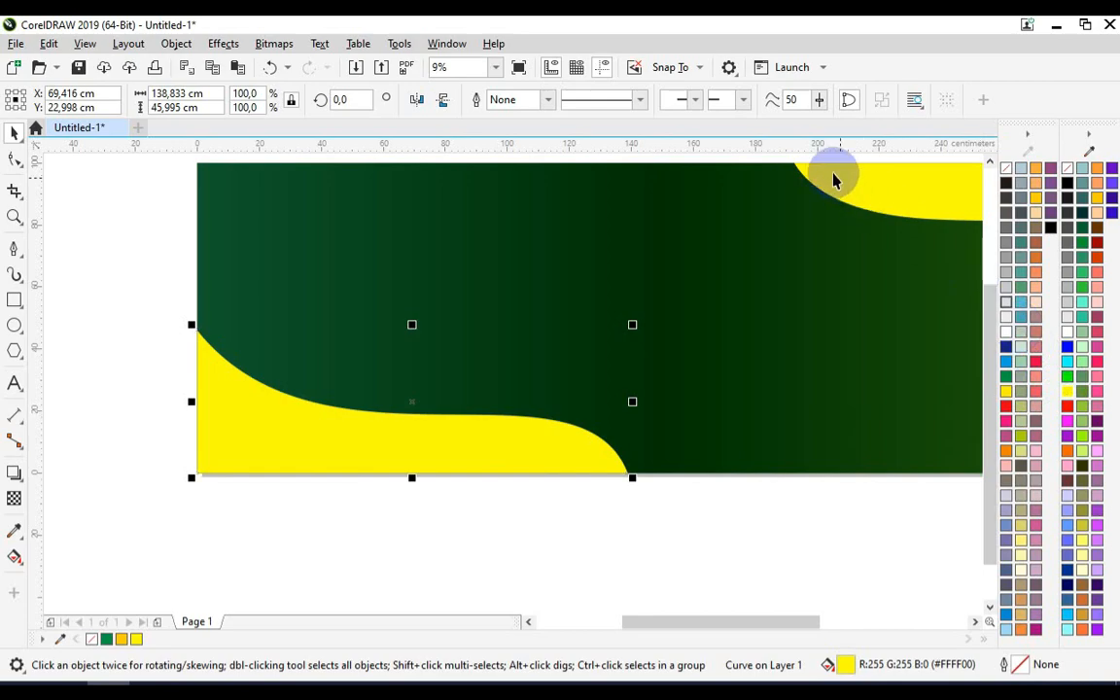
{"action": "left_click", "coordinate": [570, 565]}
{"action": "scroll", "coordinate": [392, 409], "scroll_direction": "down", "scroll_amount": 2}
{"action": "left_click_drag", "start_coordinate": [288, 270], "coordinate": [778, 447]}
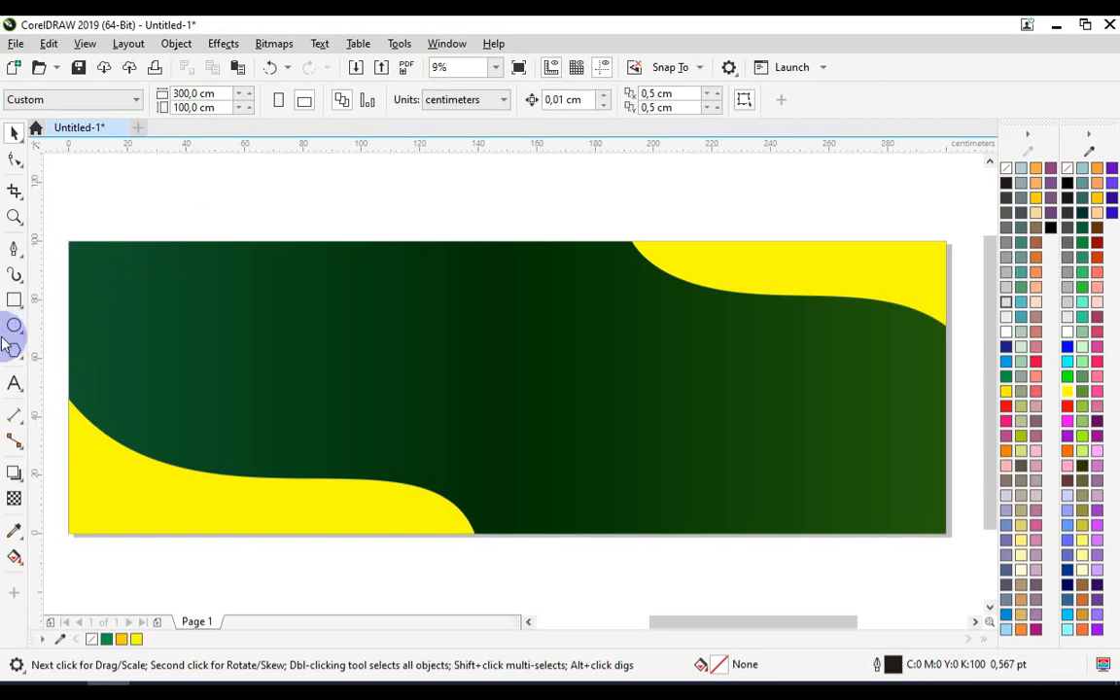
Step: Place an artistic text "S" in the banner's upper-left area, enlarge it to about 1020 pt and fill it white
{"action": "left_click", "coordinate": [15, 386]}
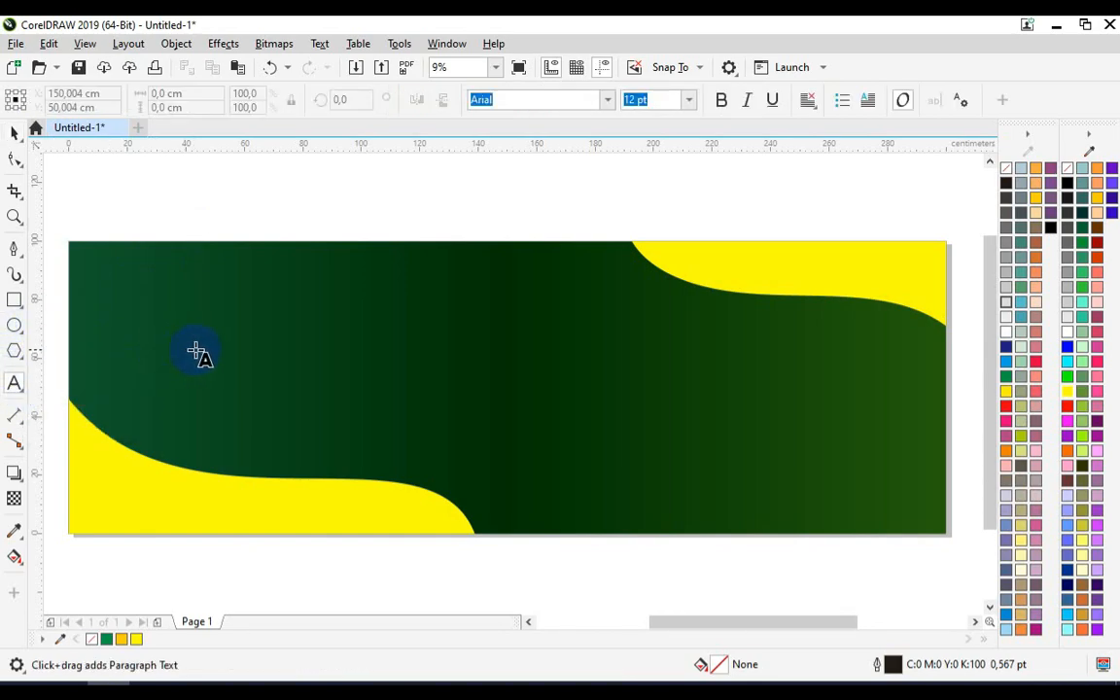
{"action": "left_click", "coordinate": [195, 350]}
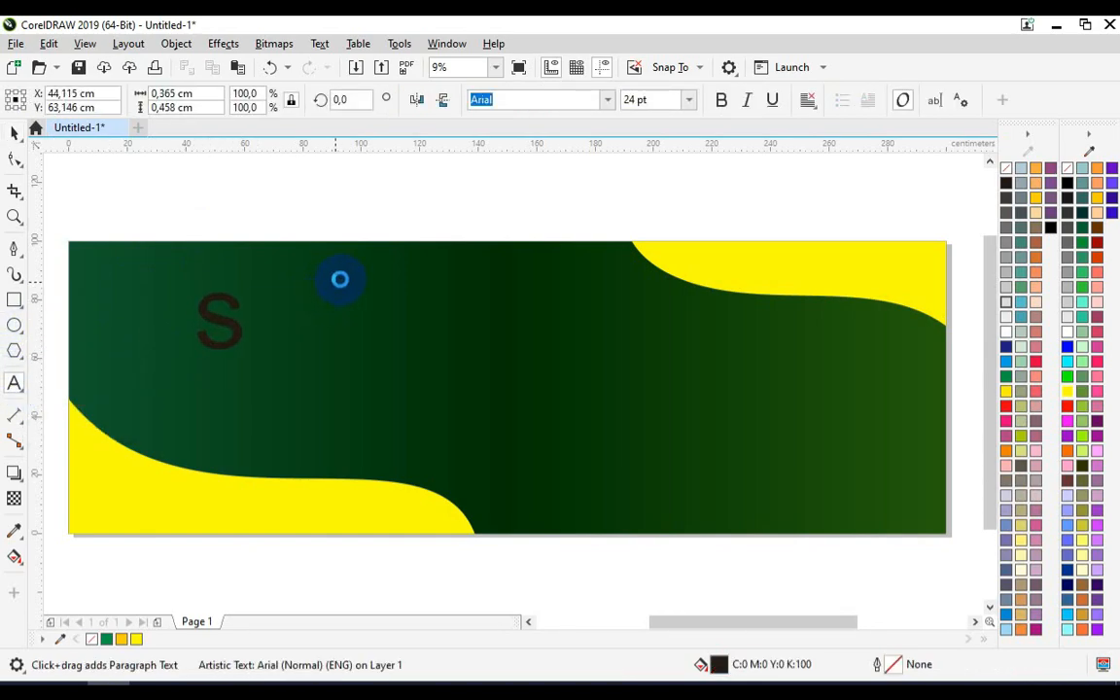
{"action": "type", "text": "S"}
{"action": "key", "text": "ctrl+a"}
{"action": "left_click", "coordinate": [1010, 333]}
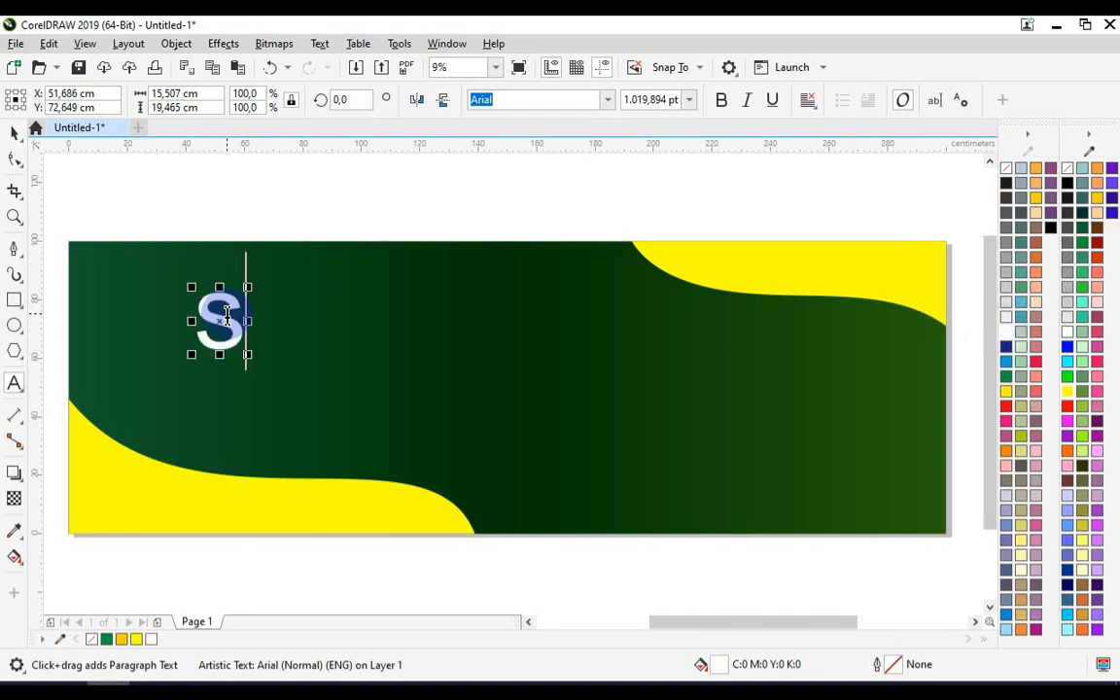
Step: Complete the white text so that it reads "Super Delicious"
{"action": "type", "text": "super"}
{"action": "key", "text": "ctrl+a"}
{"action": "type", "text": "Super De"}
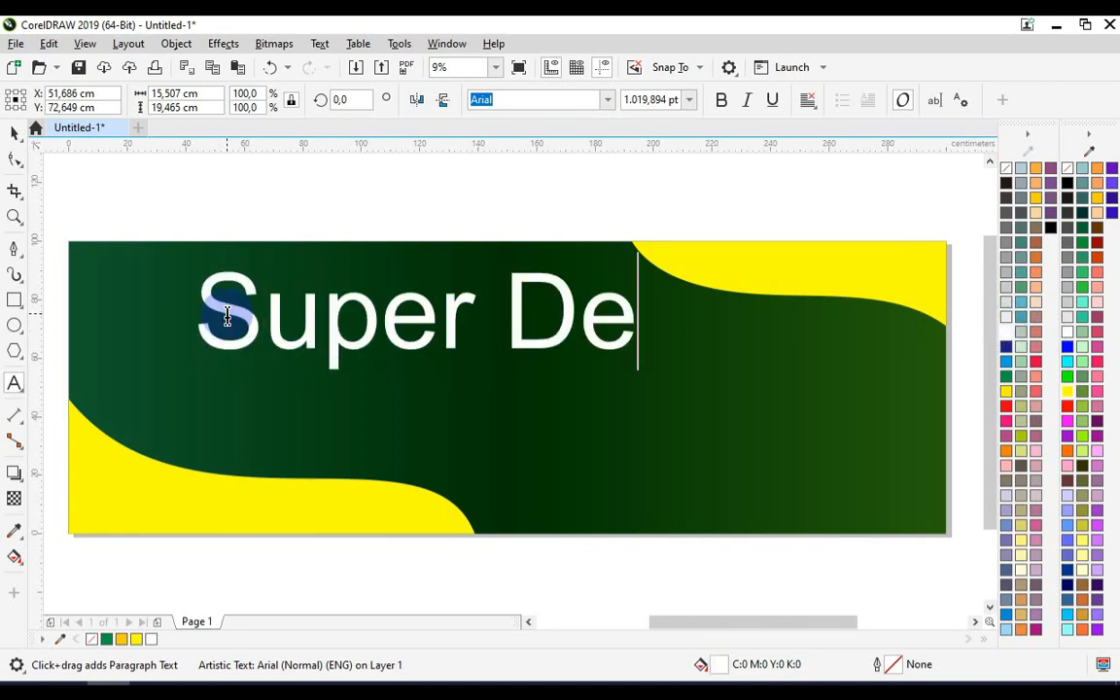
{"action": "type", "text": "licious"}
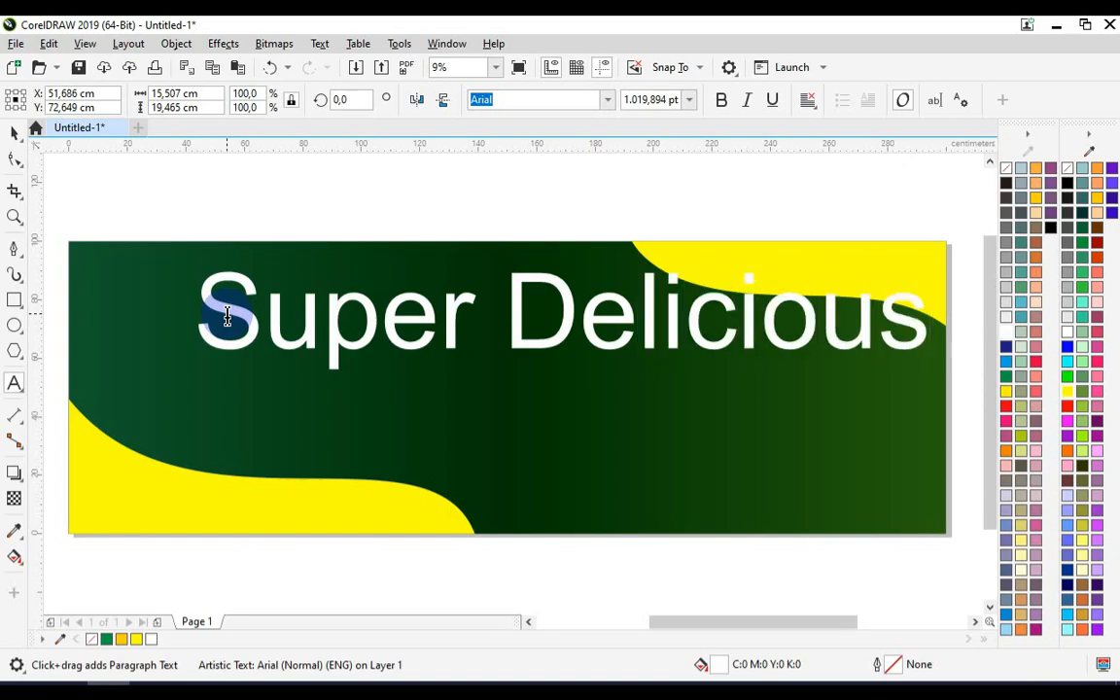
Step: Set the font of the "Super Delicious" text to Melloner
{"action": "left_click", "coordinate": [15, 131]}
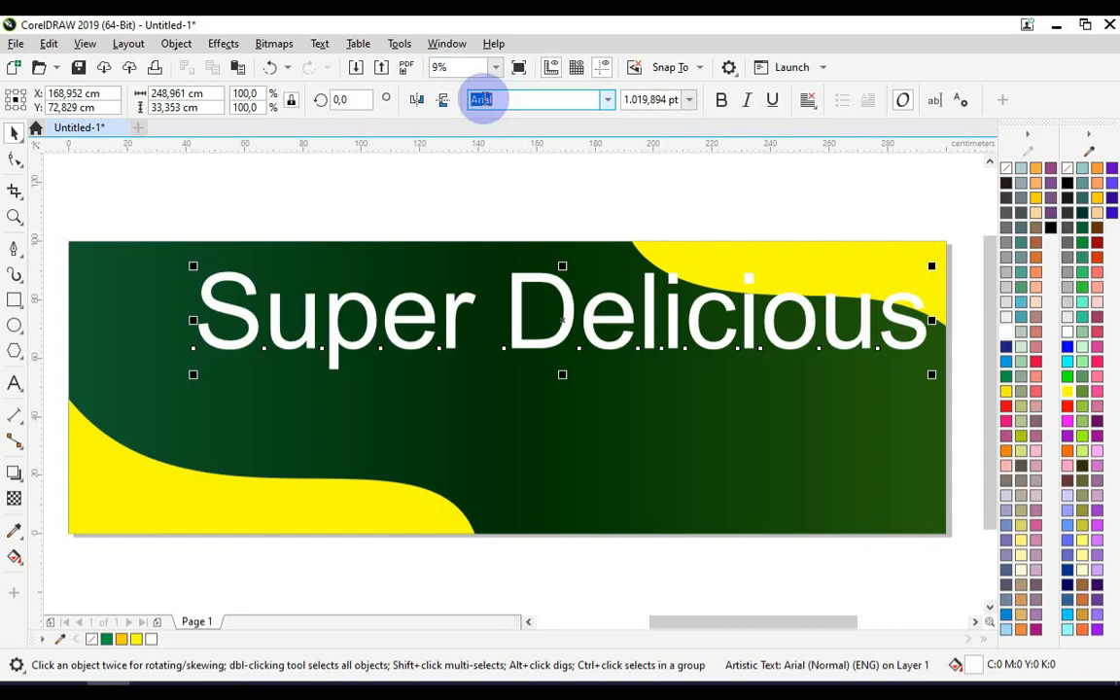
{"action": "type", "text": "ma"}
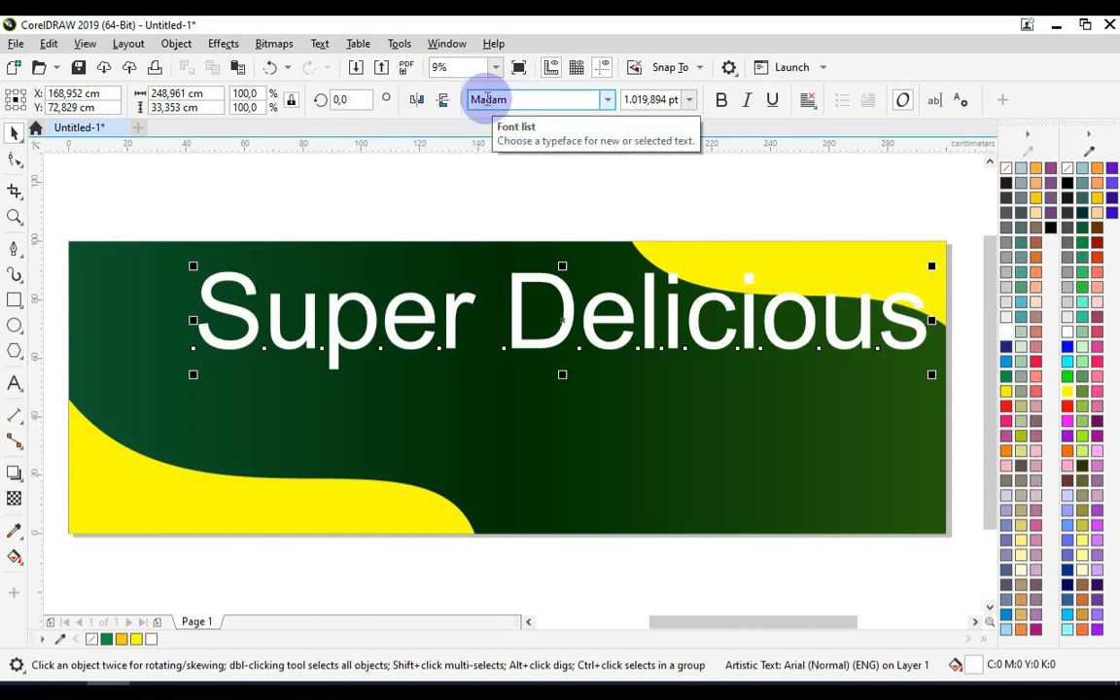
{"action": "left_click", "coordinate": [606, 99]}
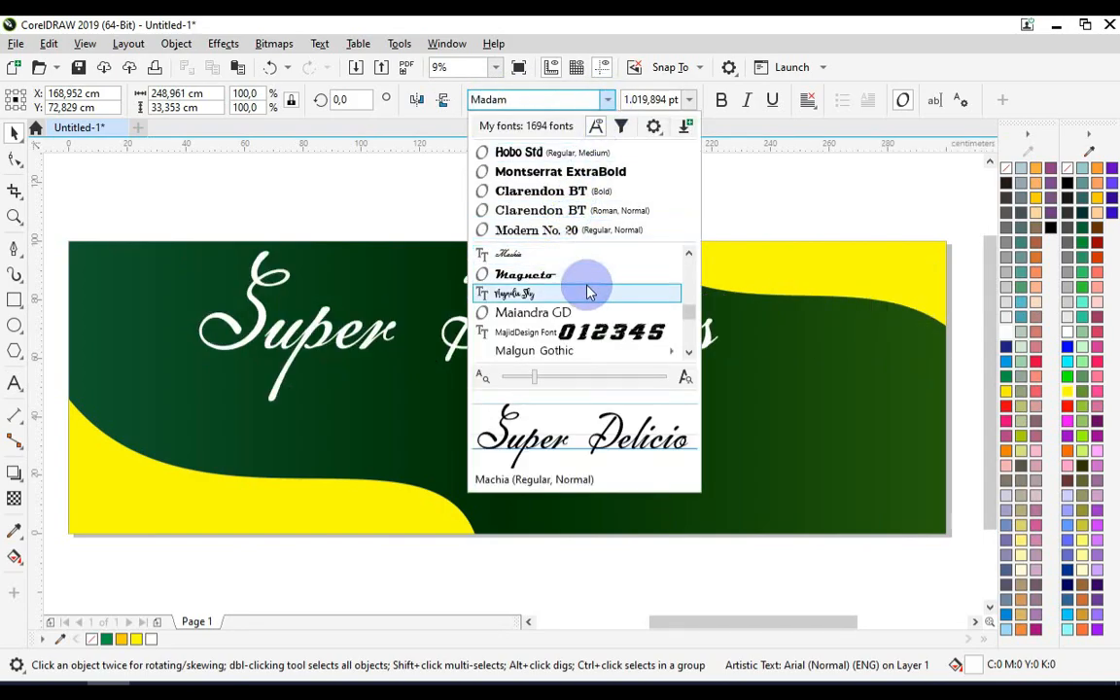
{"action": "scroll", "coordinate": [587, 301], "scroll_direction": "down", "scroll_amount": 1}
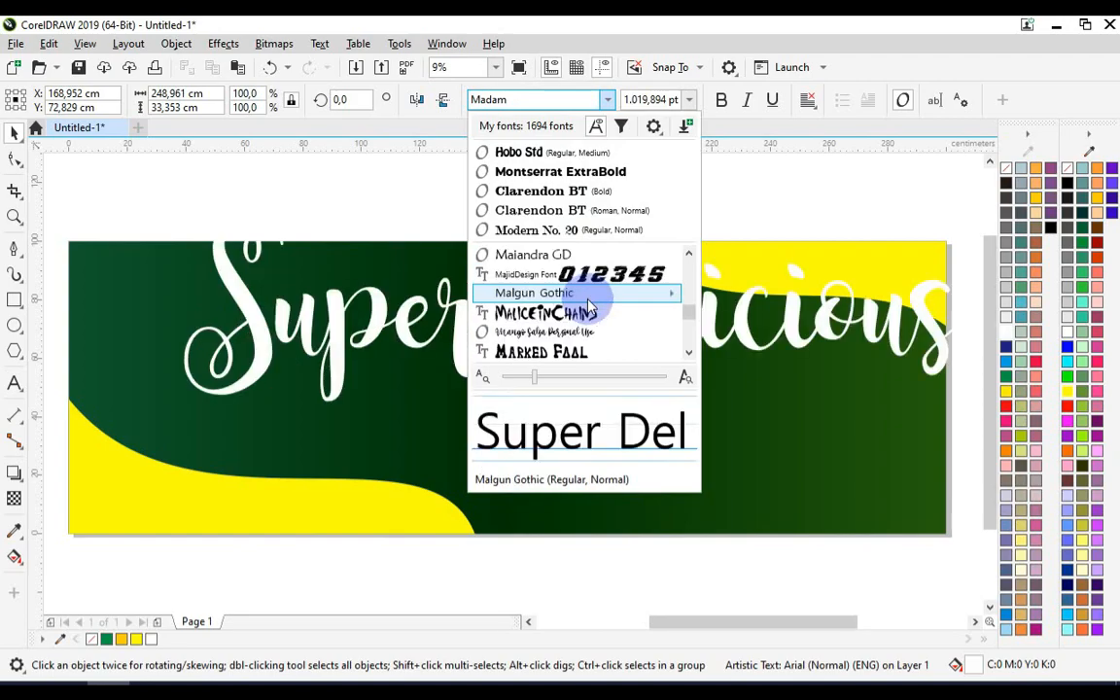
{"action": "scroll", "coordinate": [586, 329], "scroll_direction": "down", "scroll_amount": 1}
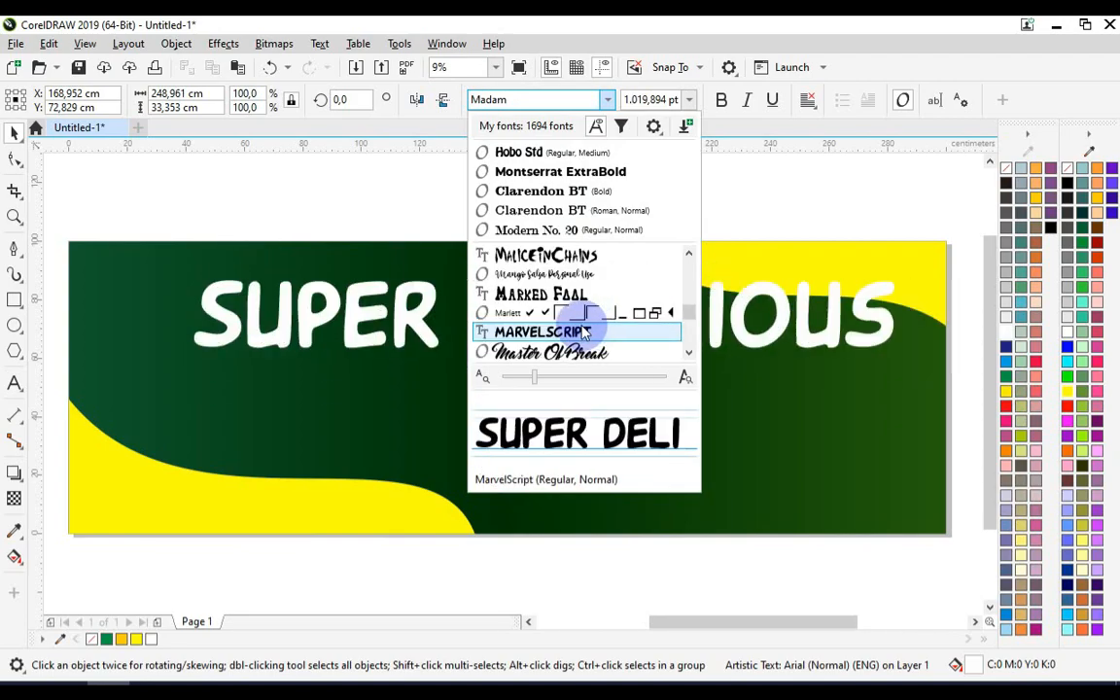
{"action": "scroll", "coordinate": [583, 326], "scroll_direction": "down", "scroll_amount": 1}
{"action": "key", "text": "Escape"}
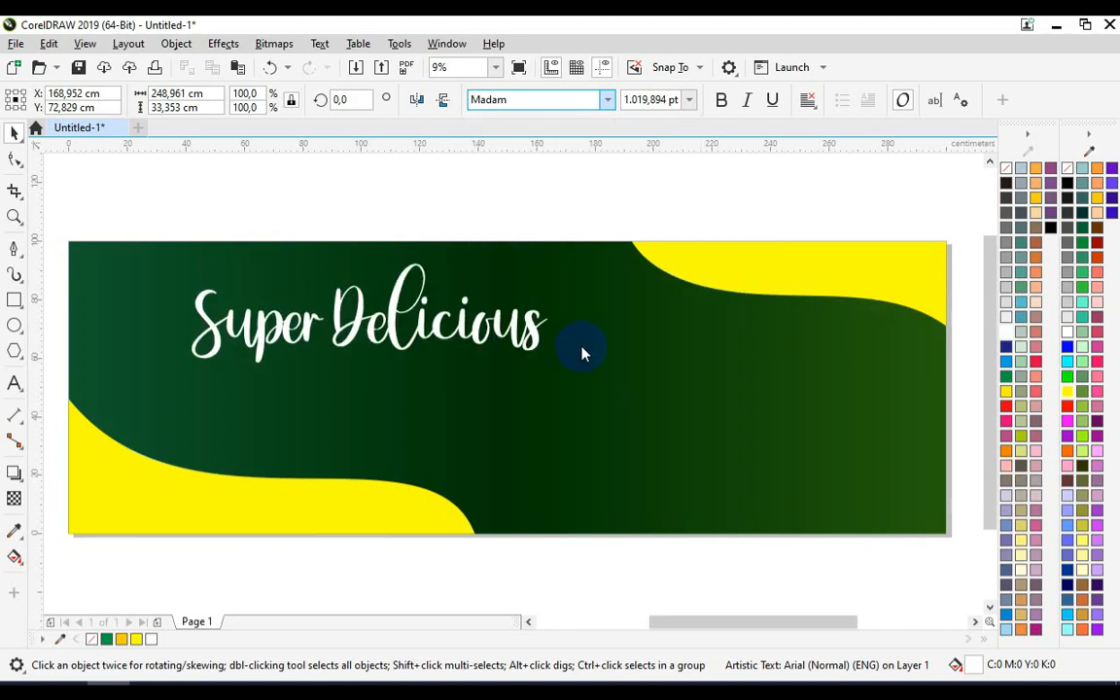
{"action": "scroll", "coordinate": [525, 325], "scroll_direction": "down", "scroll_amount": 1}
{"action": "scroll", "coordinate": [560, 295], "scroll_direction": "up", "scroll_amount": 1}
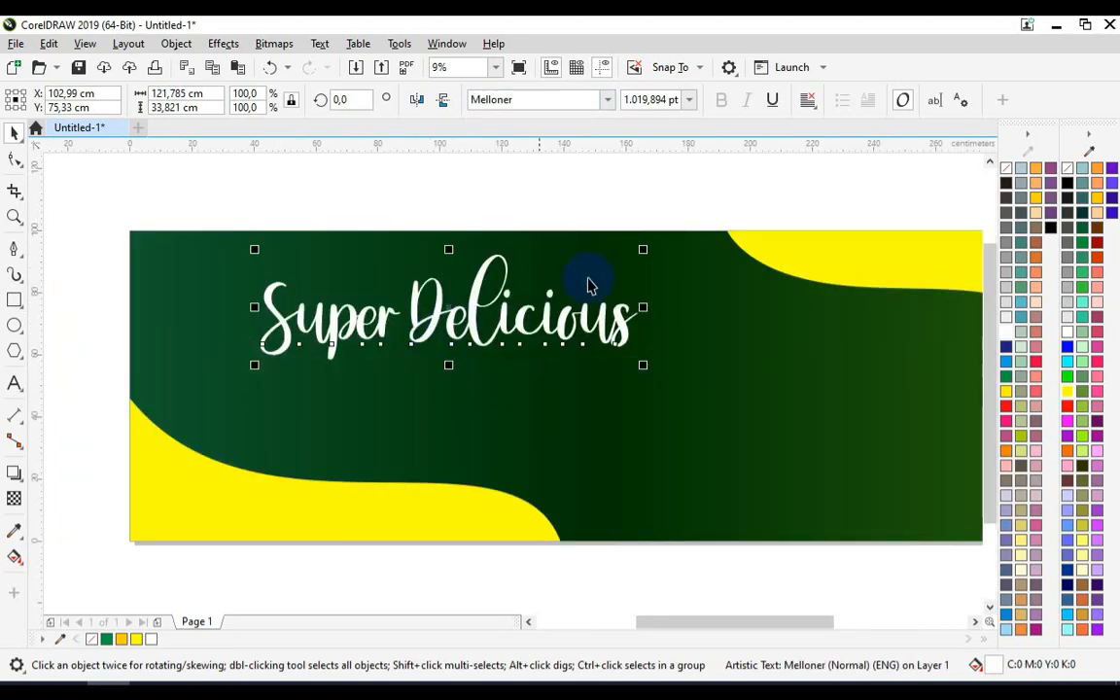
Step: Scale the "Super Delicious" text to about 105 cm wide and position it near the banner's upper-left corner
{"action": "left_click_drag", "start_coordinate": [638, 253], "coordinate": [533, 280]}
{"action": "left_click_drag", "start_coordinate": [395, 320], "coordinate": [325, 280]}
{"action": "left_click_drag", "start_coordinate": [460, 331], "coordinate": [521, 347]}
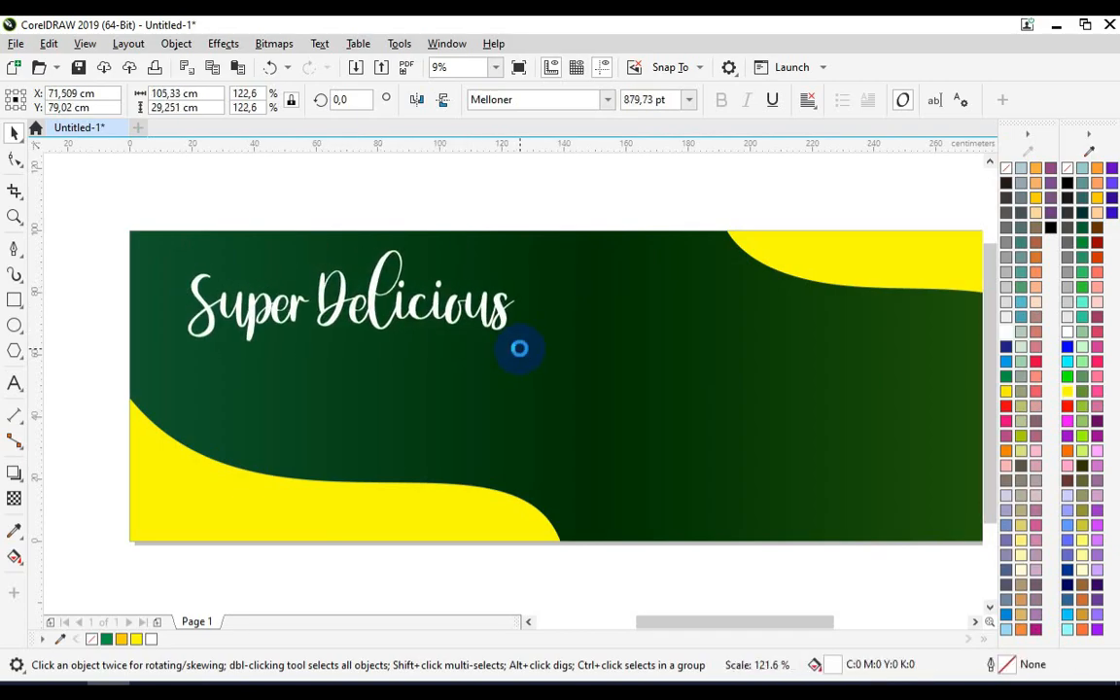
{"action": "left_click_drag", "start_coordinate": [370, 306], "coordinate": [324, 254]}
{"action": "left_click", "coordinate": [250, 241]}
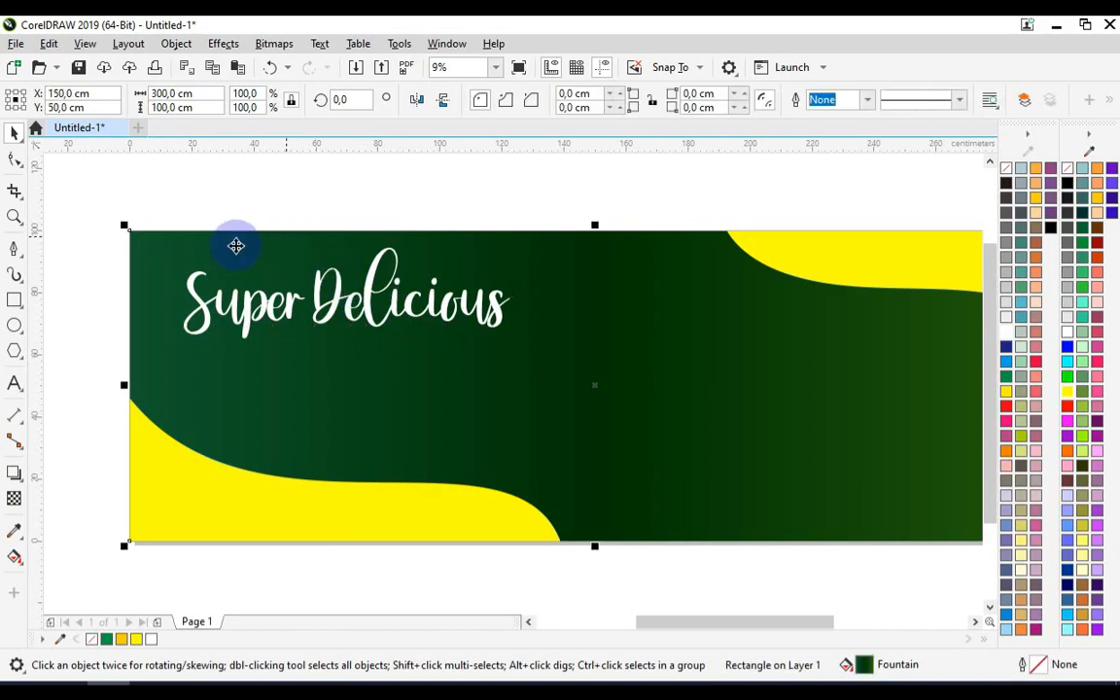
{"action": "left_click", "coordinate": [118, 270]}
Step: Draw a closed teardrop about 7.5 × 1.4 cm with the Pen tool before the word "Super", its tip pointing at the text
{"action": "scroll", "coordinate": [139, 278], "scroll_direction": "up", "scroll_amount": 2}
{"action": "scroll", "coordinate": [158, 300], "scroll_direction": "up", "scroll_amount": 1}
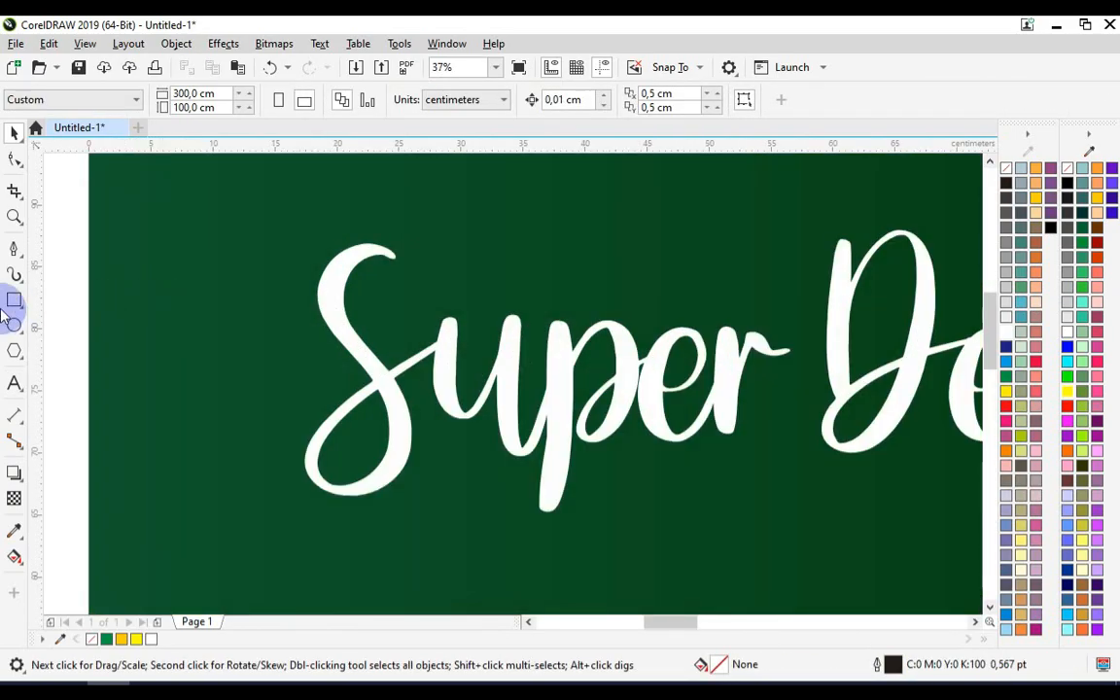
{"action": "left_click", "coordinate": [12, 250]}
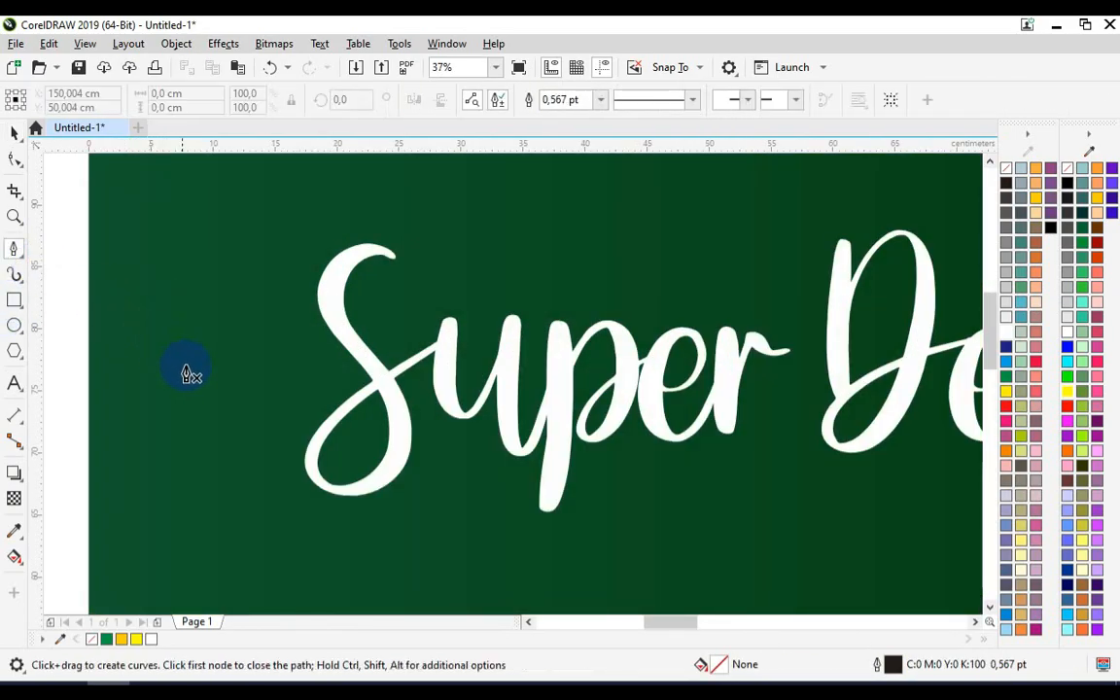
{"action": "left_click", "coordinate": [263, 365]}
{"action": "scroll", "coordinate": [164, 364], "scroll_direction": "up", "scroll_amount": 1}
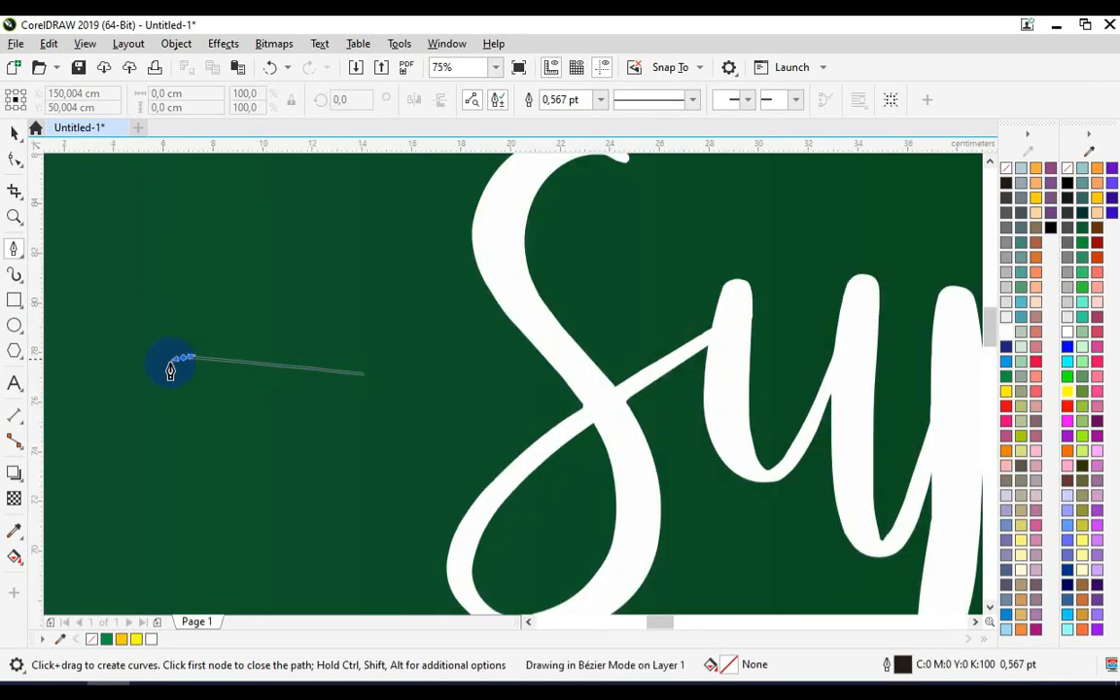
{"action": "left_click_drag", "start_coordinate": [152, 380], "coordinate": [151, 381]}
{"action": "left_click_drag", "start_coordinate": [363, 375], "coordinate": [319, 393]}
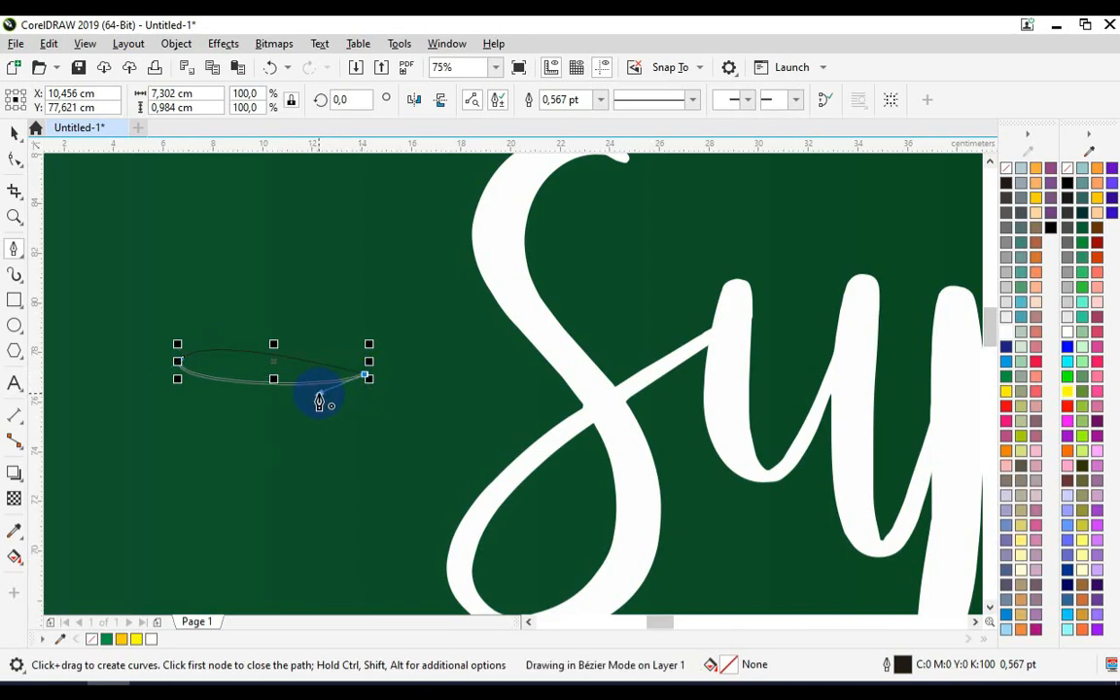
{"action": "left_click", "coordinate": [14, 132]}
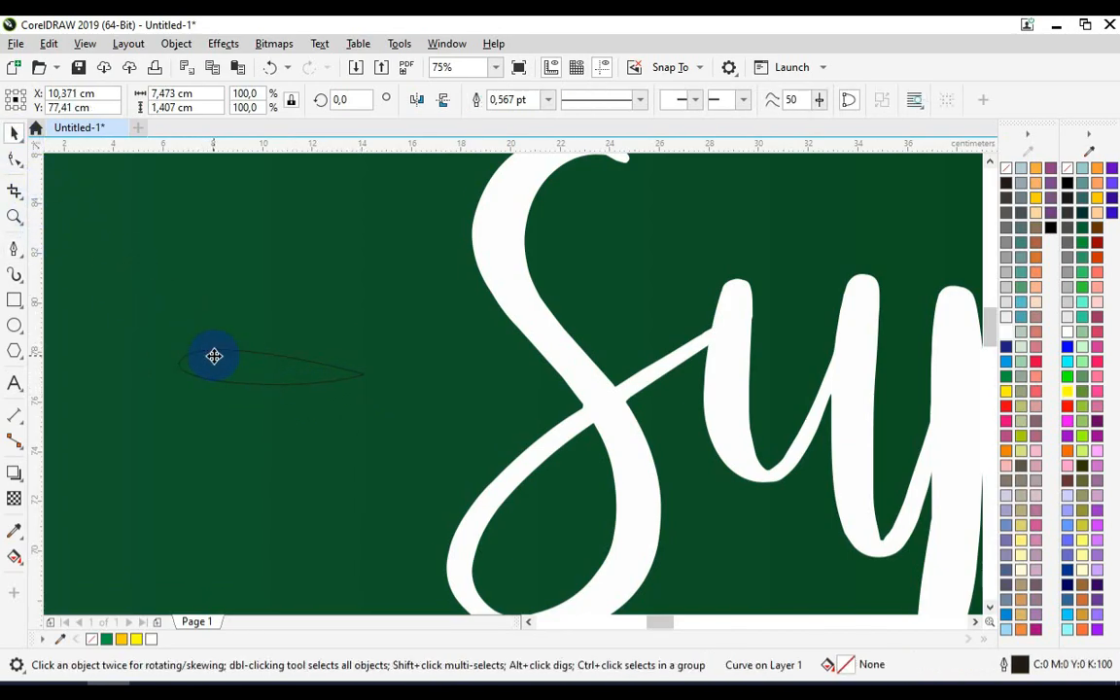
Step: Rotate the teardrop level, enlarge it to about 9.1 × 1.6 cm and give it a white fill without outline
{"action": "left_click", "coordinate": [175, 365]}
{"action": "left_click_drag", "start_coordinate": [164, 340], "coordinate": [160, 346]}
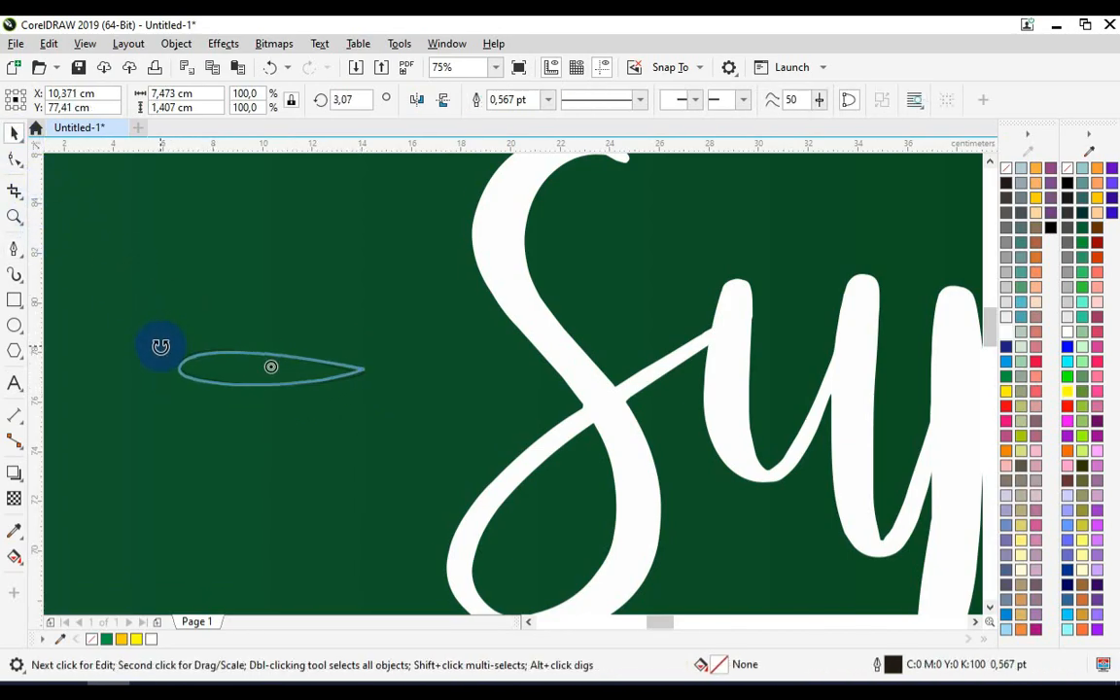
{"action": "left_click", "coordinate": [231, 371]}
{"action": "left_click_drag", "start_coordinate": [159, 400], "coordinate": [133, 425]}
{"action": "left_click", "coordinate": [997, 340]}
{"action": "right_click", "coordinate": [1006, 167]}
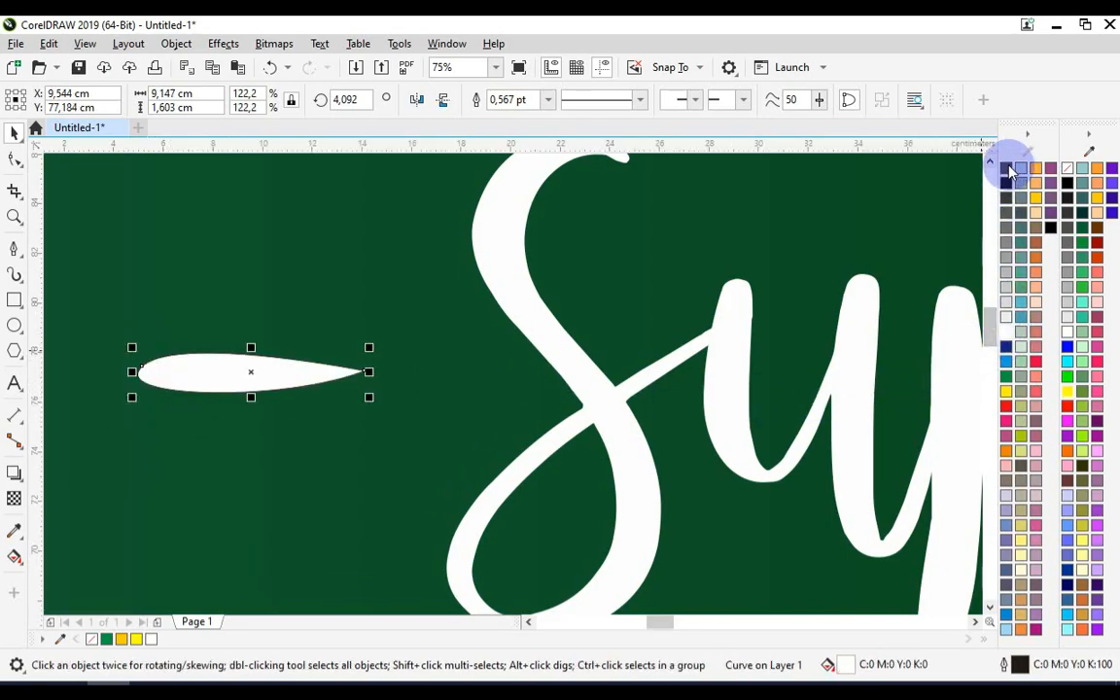
Step: Make a smaller tilted copy of the teardrop above the white one, about 6.2 × 3 cm, and fill it yellow
{"action": "left_click", "coordinate": [145, 358]}
{"action": "left_click_drag", "start_coordinate": [134, 340], "coordinate": [228, 275]}
{"action": "left_click_drag", "start_coordinate": [169, 253], "coordinate": [211, 274]}
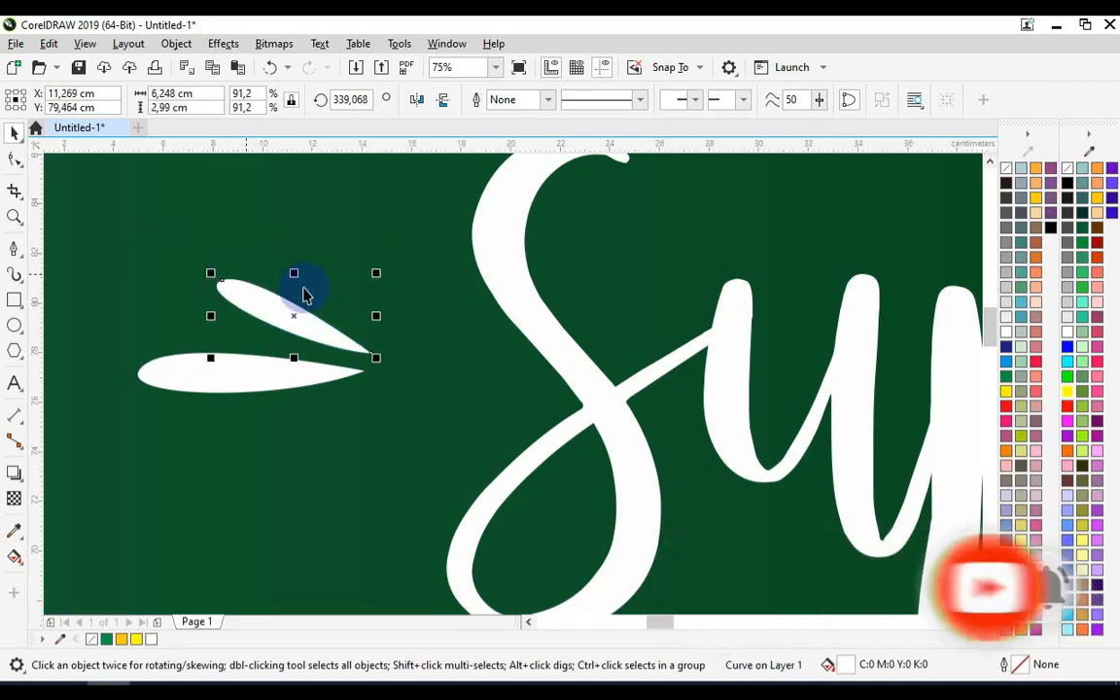
{"action": "left_click", "coordinate": [1007, 391]}
{"action": "scroll", "coordinate": [331, 302], "scroll_direction": "down", "scroll_amount": 2}
{"action": "scroll", "coordinate": [293, 312], "scroll_direction": "up", "scroll_amount": 2}
Step: Mirror a copy of the yellow teardrop below the white one and group the three teardrops
{"action": "left_click_drag", "start_coordinate": [362, 249], "coordinate": [372, 343]}
{"action": "left_click_drag", "start_coordinate": [377, 397], "coordinate": [375, 384]}
{"action": "scroll", "coordinate": [375, 384], "scroll_direction": "down", "scroll_amount": 2}
{"action": "left_click_drag", "start_coordinate": [159, 285], "coordinate": [395, 429]}
{"action": "right_click", "coordinate": [350, 369]}
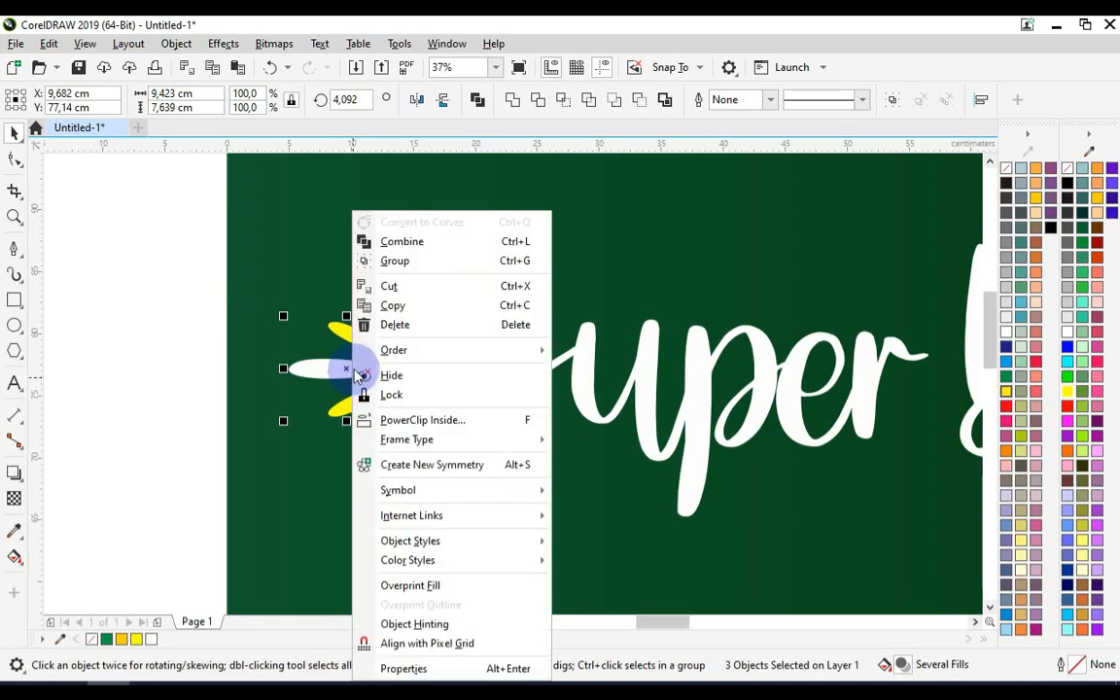
{"action": "left_click", "coordinate": [394, 262]}
Step: Place a horizontally mirrored copy of the teardrop group just after the word "Delicious"
{"action": "scroll", "coordinate": [263, 376], "scroll_direction": "down", "scroll_amount": 2}
{"action": "left_click_drag", "start_coordinate": [235, 364], "coordinate": [325, 368]}
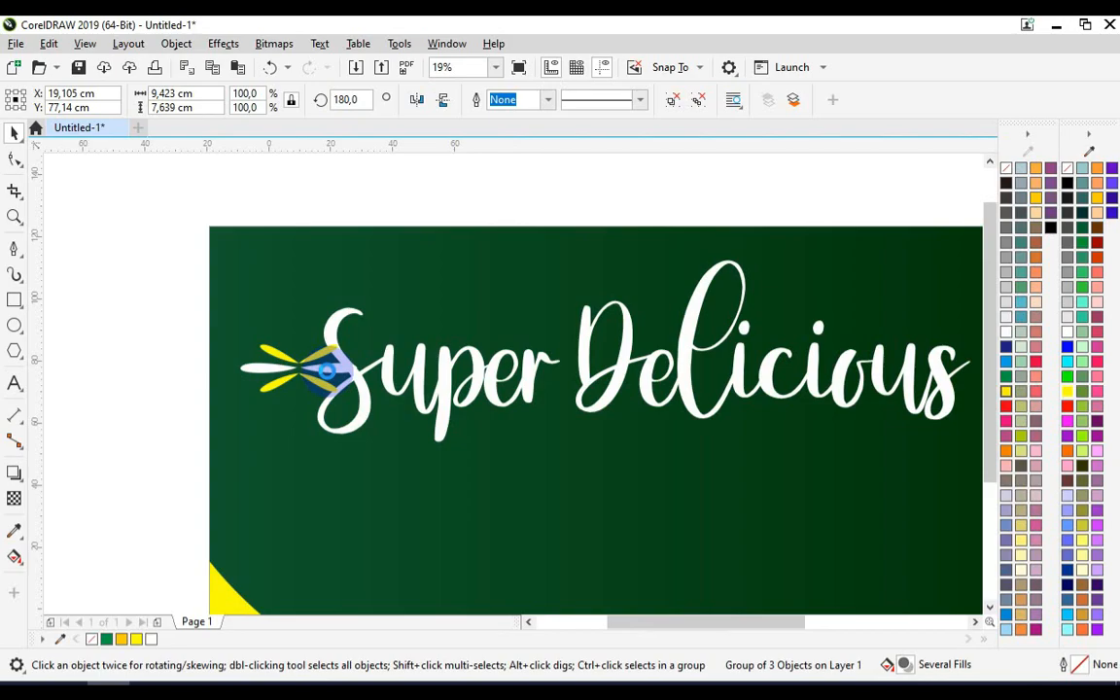
{"action": "scroll", "coordinate": [325, 370], "scroll_direction": "down", "scroll_amount": 2}
{"action": "left_click_drag", "start_coordinate": [675, 376], "coordinate": [671, 373]}
{"action": "left_click", "coordinate": [590, 280]}
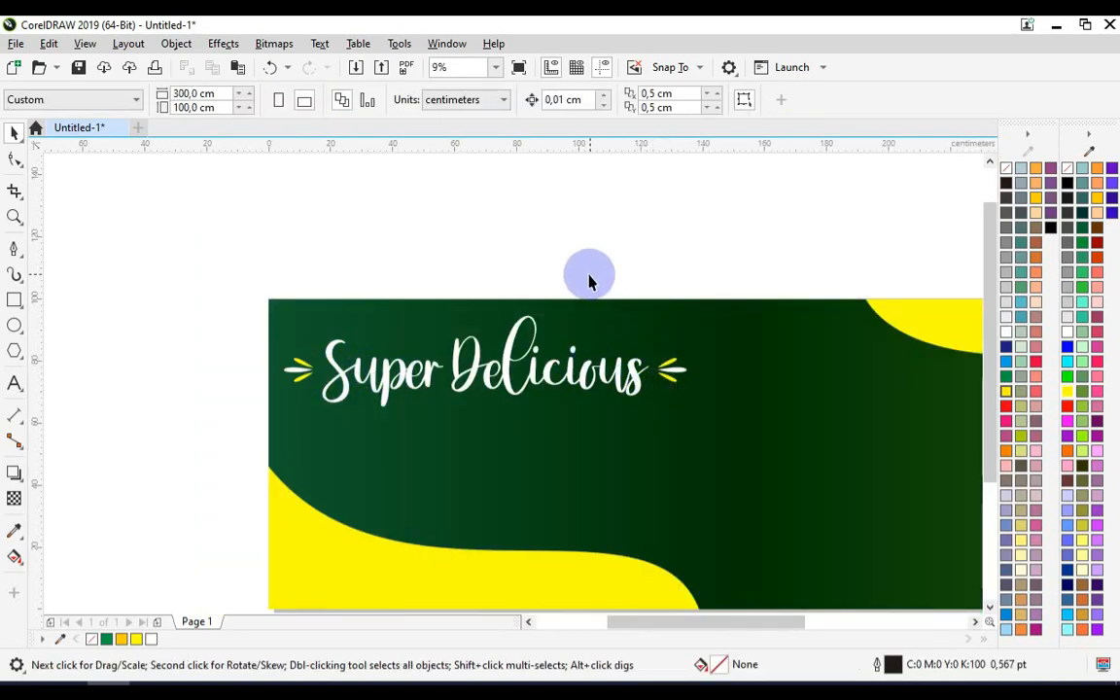
Step: Add the artistic text "CHICKEN" below "Super Delicious" and enlarge it to about 97 × 16 cm
{"action": "left_click", "coordinate": [16, 384]}
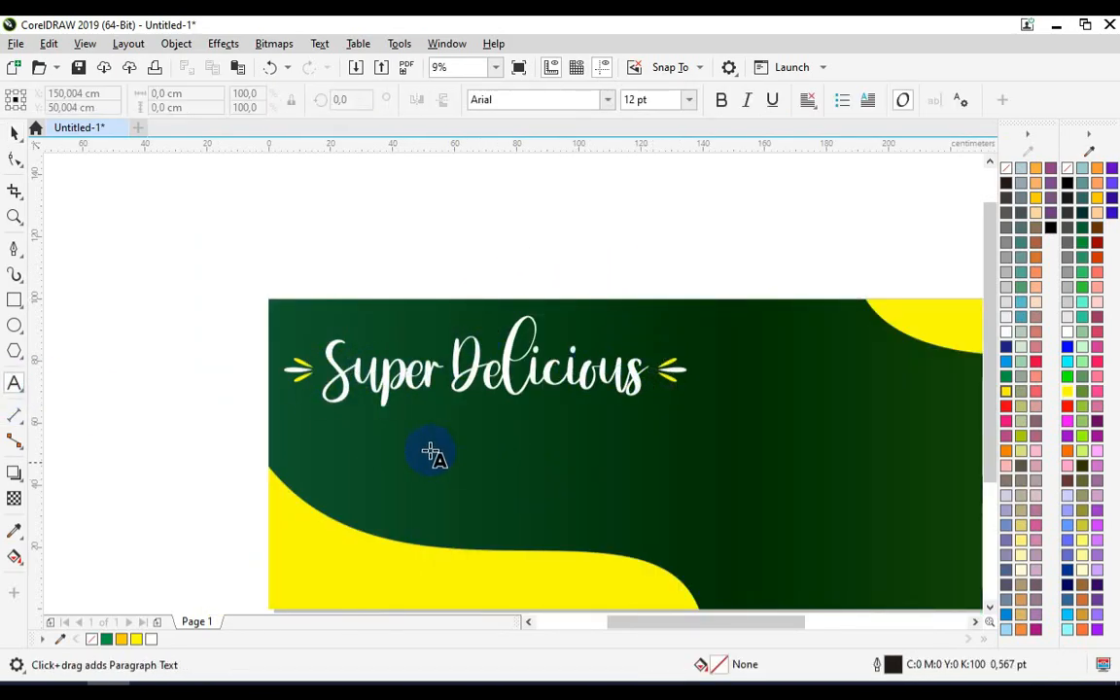
{"action": "left_click", "coordinate": [370, 457]}
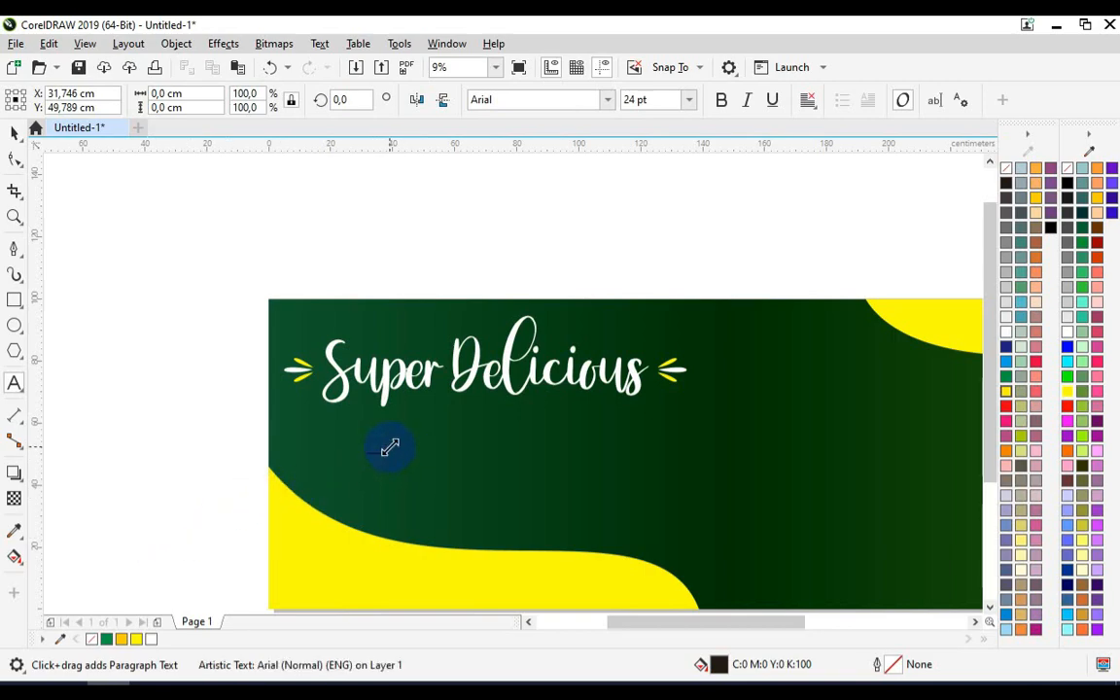
{"action": "left_click_drag", "start_coordinate": [584, 442], "coordinate": [688, 406]}
{"action": "left_click", "coordinate": [14, 132]}
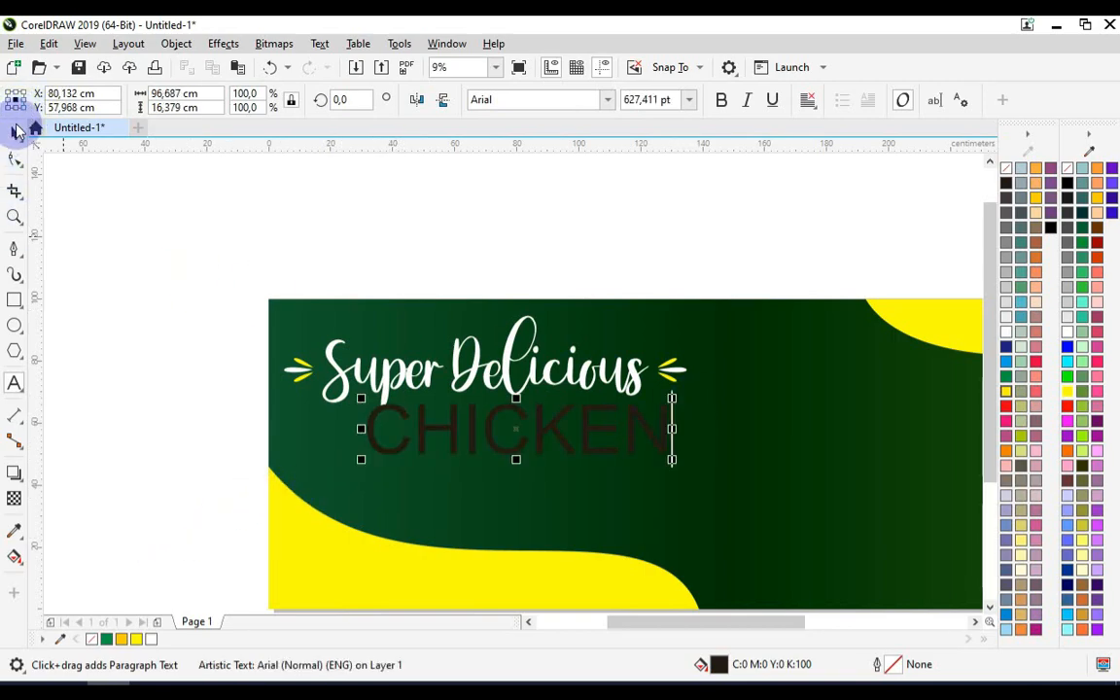
Step: Set the font of the "CHICKEN" text to Dirty Ego
{"action": "left_click", "coordinate": [505, 101]}
{"action": "type", "text": "BIU"}
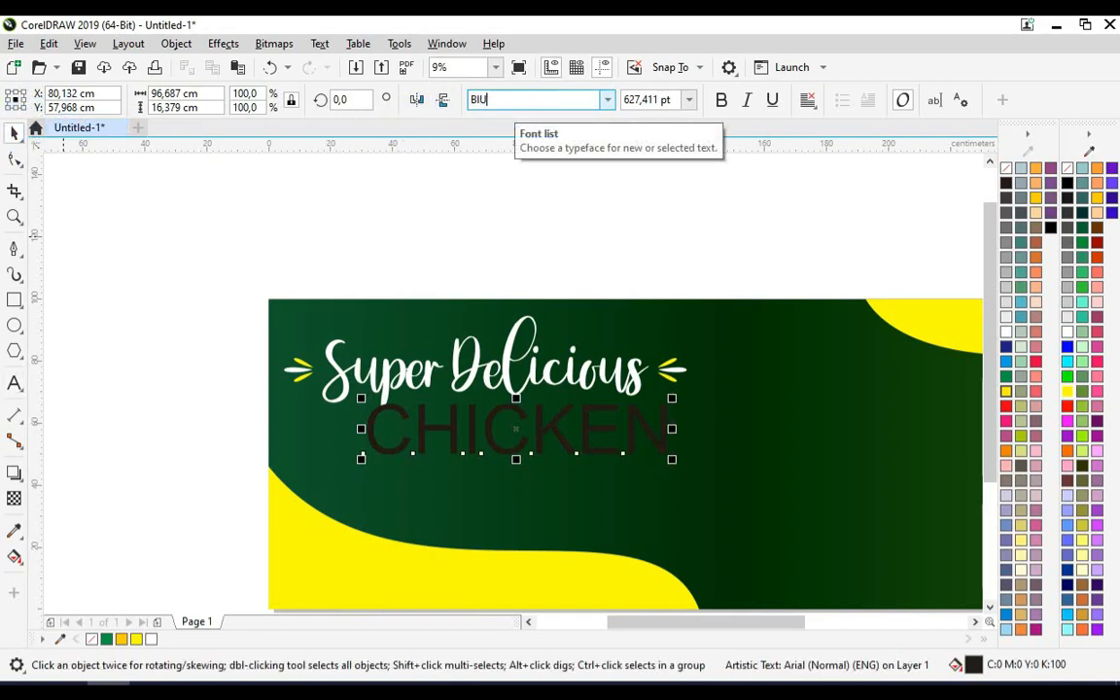
{"action": "left_click", "coordinate": [606, 100]}
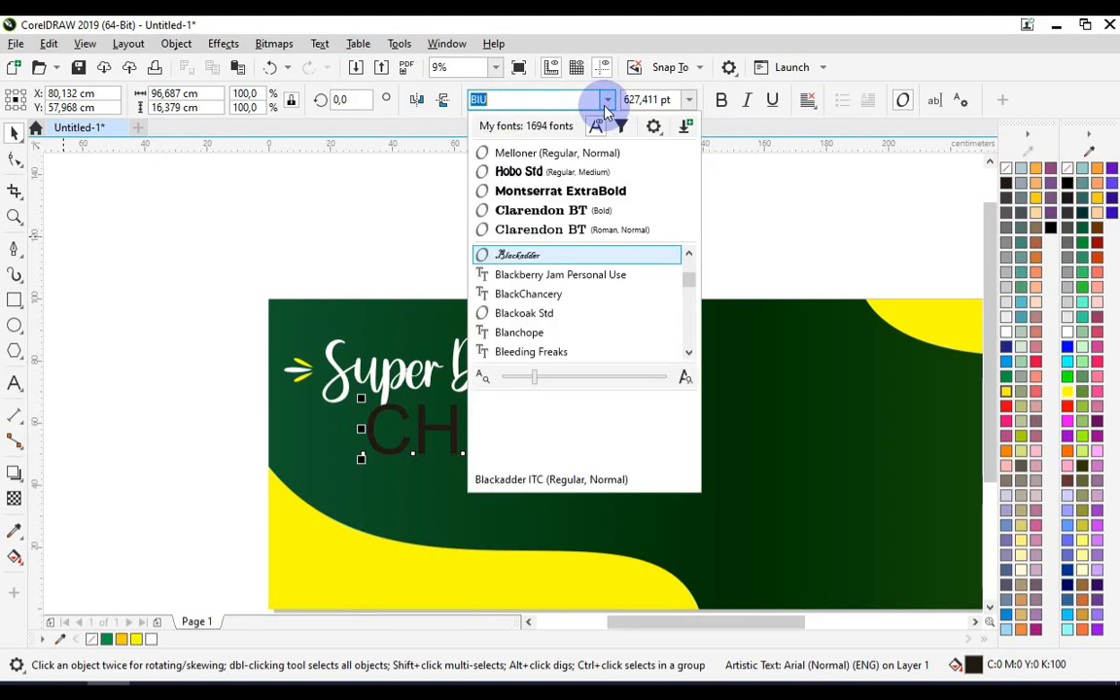
{"action": "scroll", "coordinate": [689, 292], "scroll_direction": "down", "scroll_amount": 10}
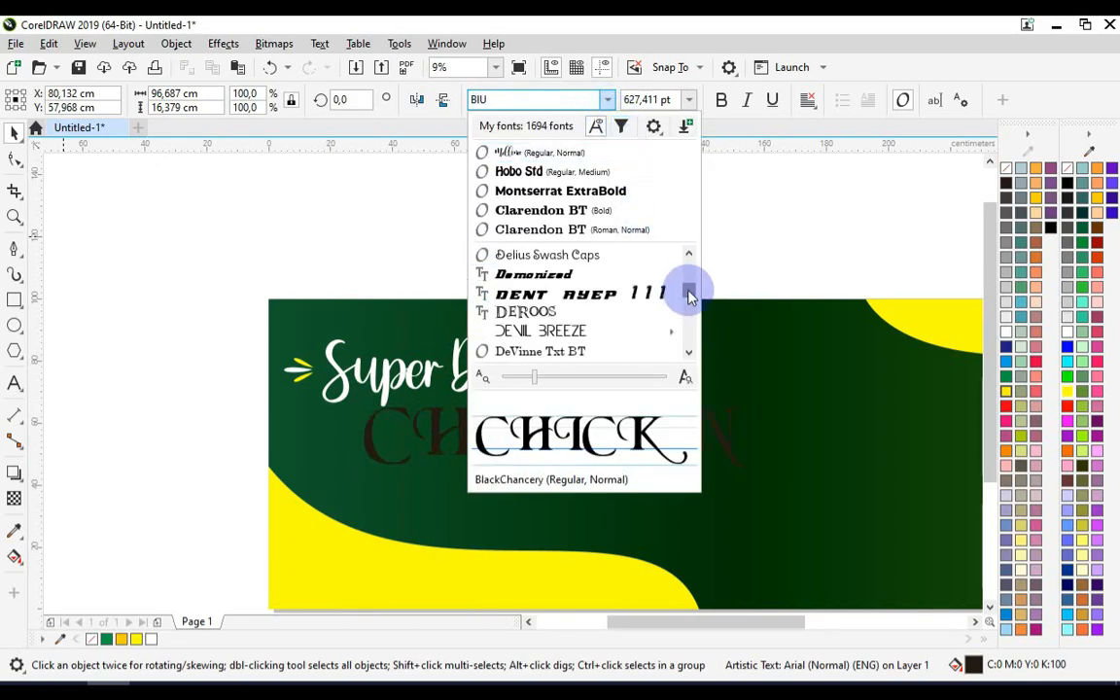
{"action": "scroll", "coordinate": [657, 299], "scroll_direction": "up", "scroll_amount": 2}
{"action": "scroll", "coordinate": [644, 295], "scroll_direction": "up", "scroll_amount": 1}
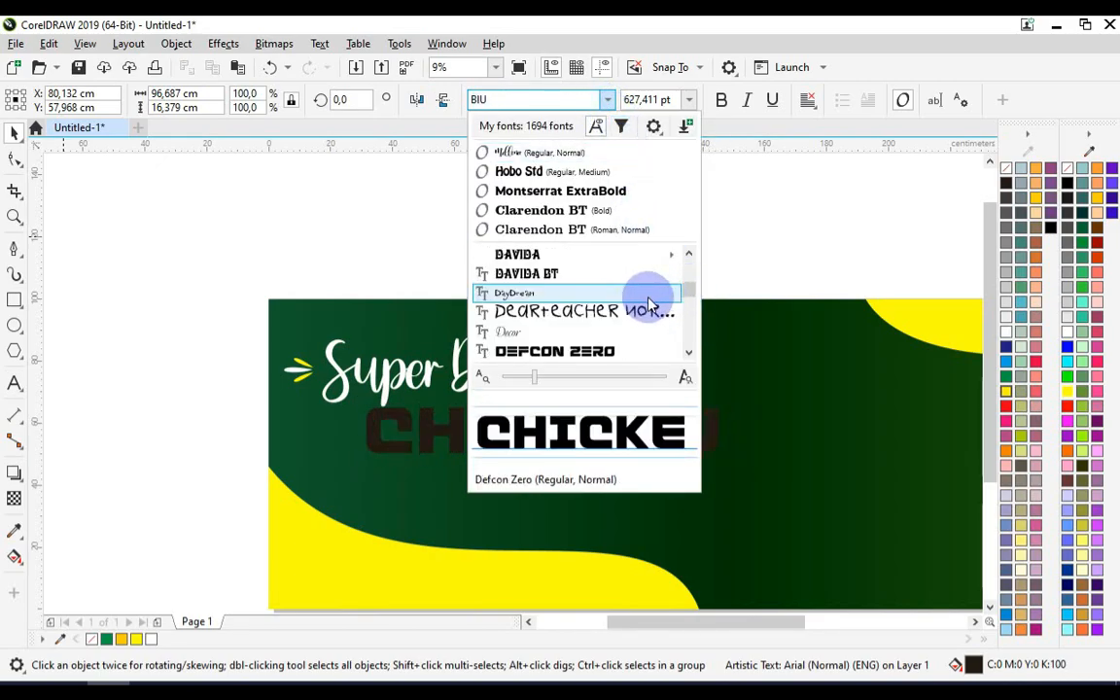
{"action": "scroll", "coordinate": [642, 290], "scroll_direction": "up", "scroll_amount": 1}
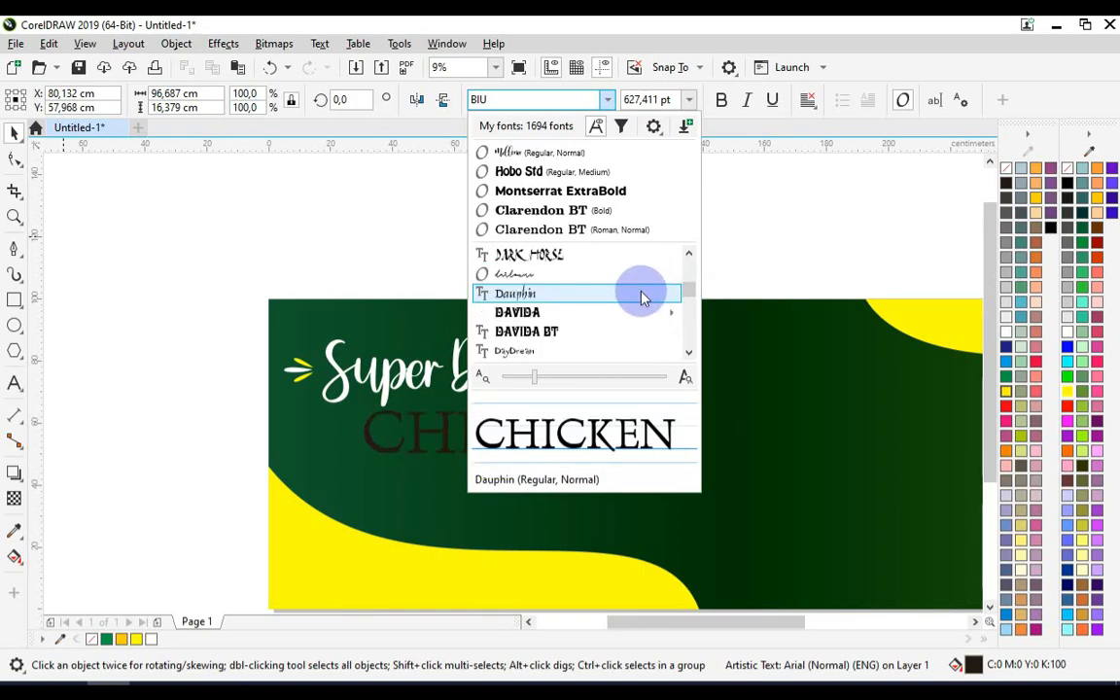
{"action": "mouse_move", "coordinate": [640, 311]}
{"action": "scroll", "coordinate": [638, 309], "scroll_direction": "up", "scroll_amount": 2}
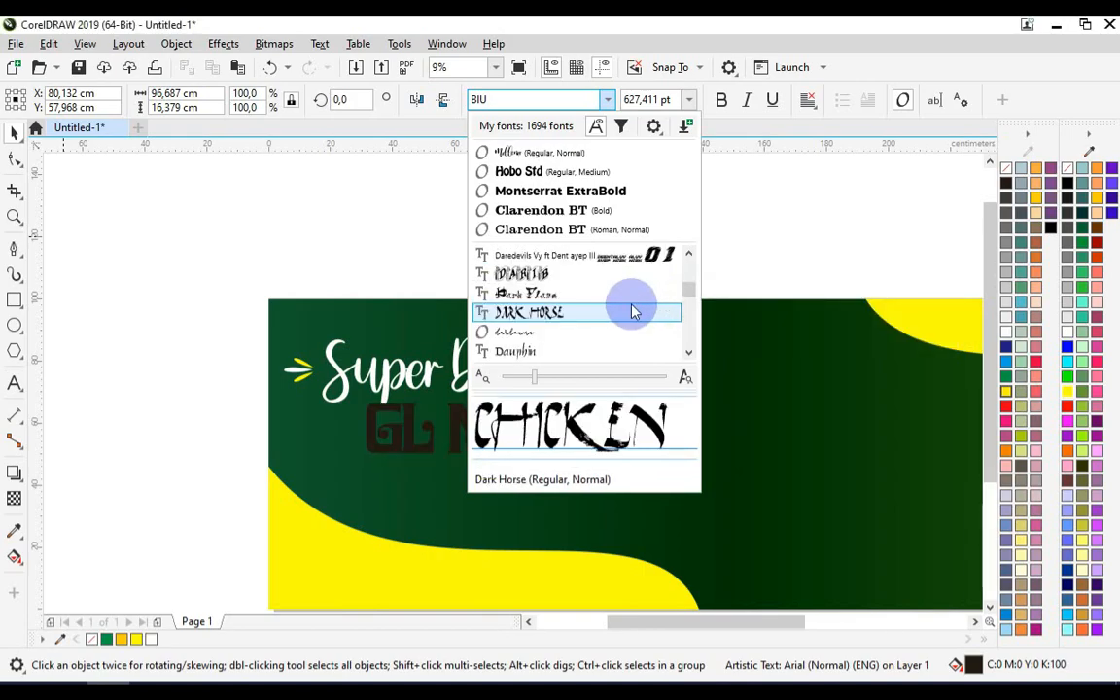
{"action": "scroll", "coordinate": [634, 308], "scroll_direction": "up", "scroll_amount": 1}
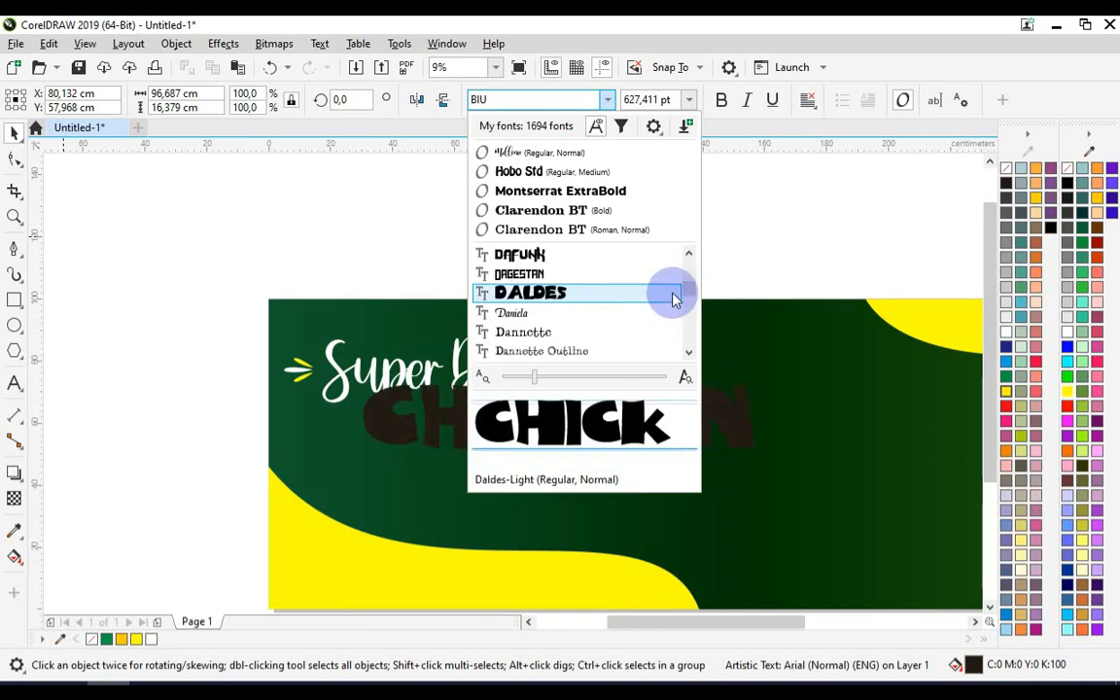
{"action": "scroll", "coordinate": [686, 300], "scroll_direction": "down", "scroll_amount": 2}
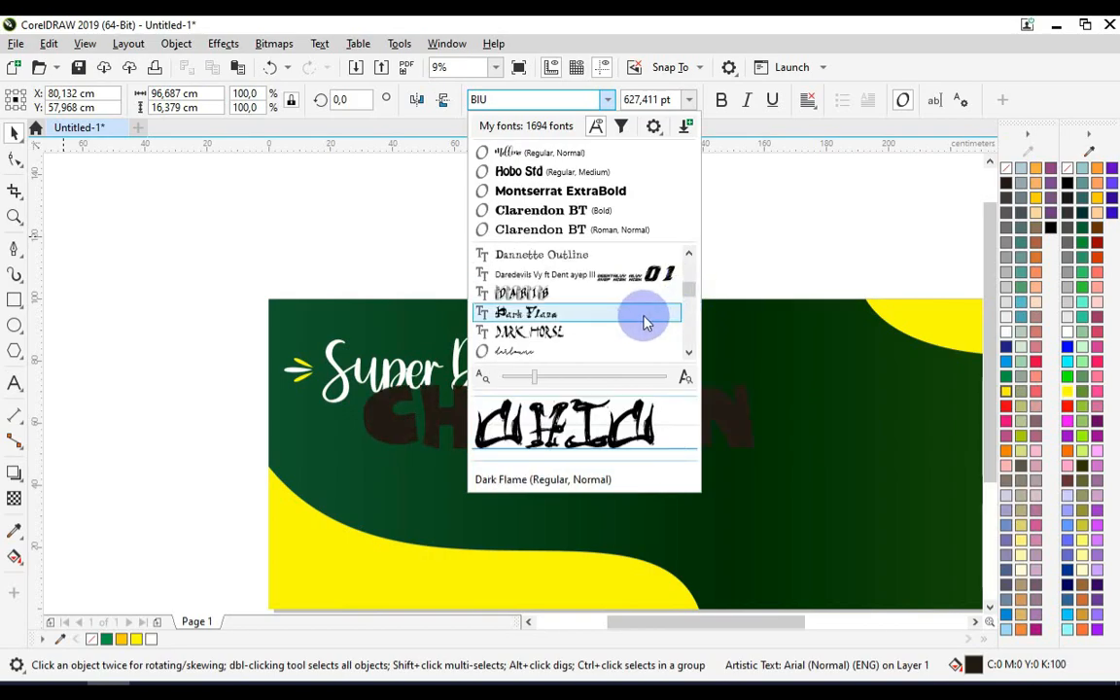
{"action": "scroll", "coordinate": [645, 335], "scroll_direction": "down", "scroll_amount": 1}
{"action": "scroll", "coordinate": [633, 332], "scroll_direction": "down", "scroll_amount": 2}
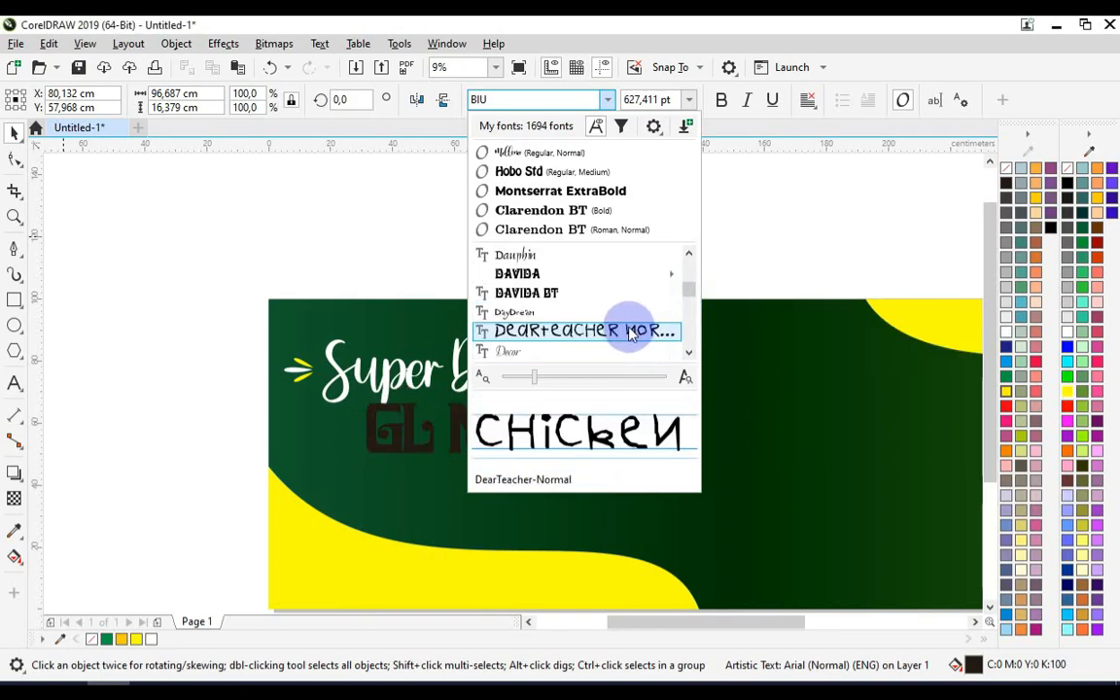
{"action": "scroll", "coordinate": [629, 334], "scroll_direction": "down", "scroll_amount": 1}
{"action": "scroll", "coordinate": [630, 332], "scroll_direction": "down", "scroll_amount": 1}
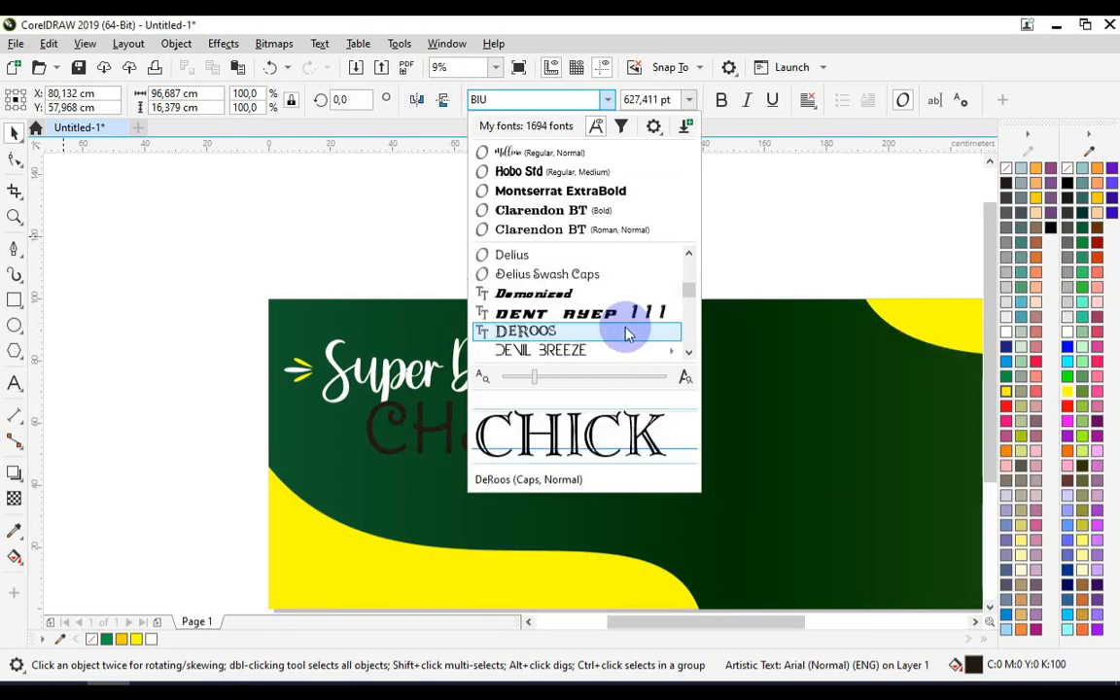
{"action": "scroll", "coordinate": [613, 332], "scroll_direction": "down", "scroll_amount": 2}
{"action": "scroll", "coordinate": [612, 334], "scroll_direction": "down", "scroll_amount": 2}
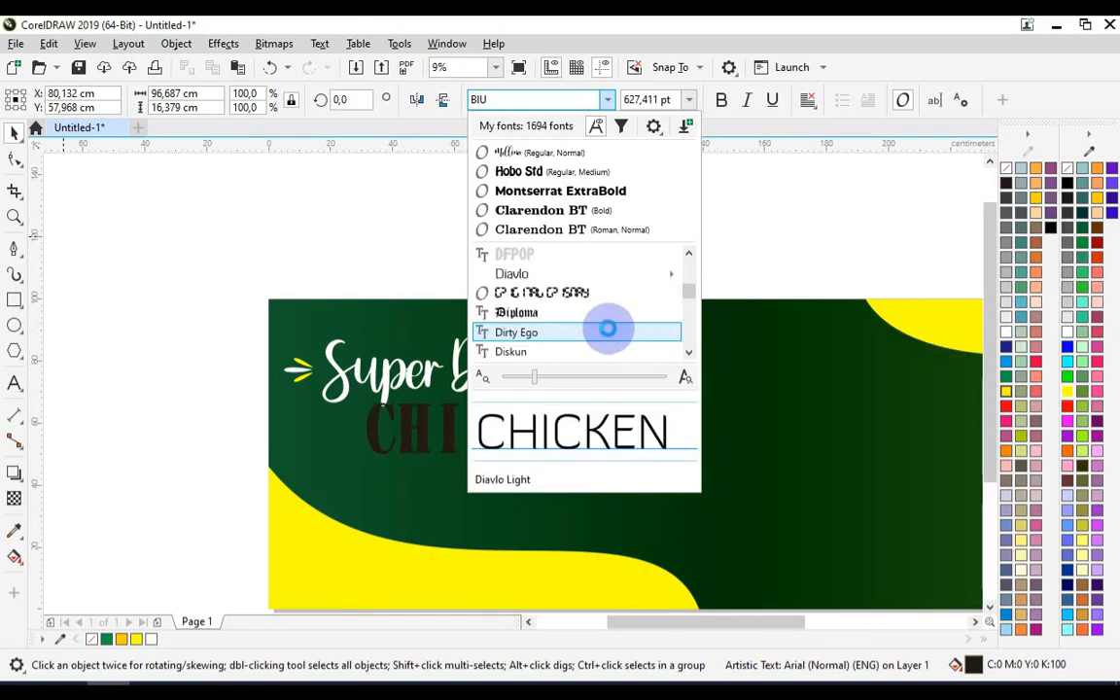
{"action": "left_click", "coordinate": [594, 331]}
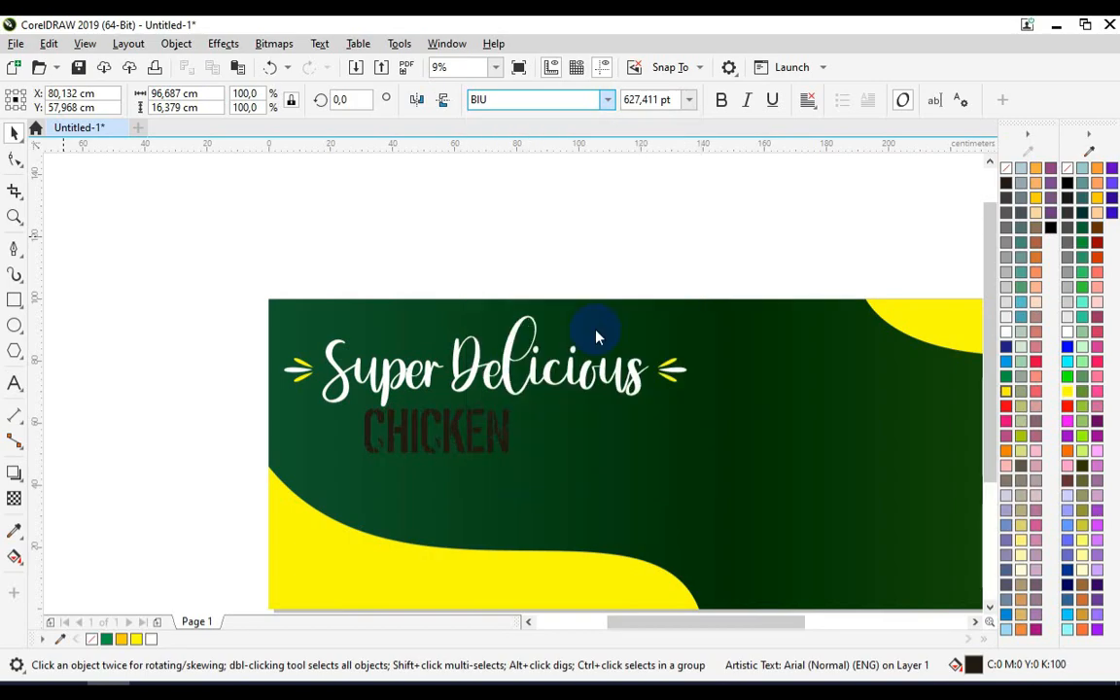
Step: Enlarge "CHICKEN" to about 92 cm wide and move "Super Delicious" with its teardrops up about 3 cm
{"action": "left_click", "coordinate": [510, 458]}
{"action": "left_click_drag", "start_coordinate": [512, 457], "coordinate": [556, 452]}
{"action": "left_click_drag", "start_coordinate": [203, 237], "coordinate": [734, 420]}
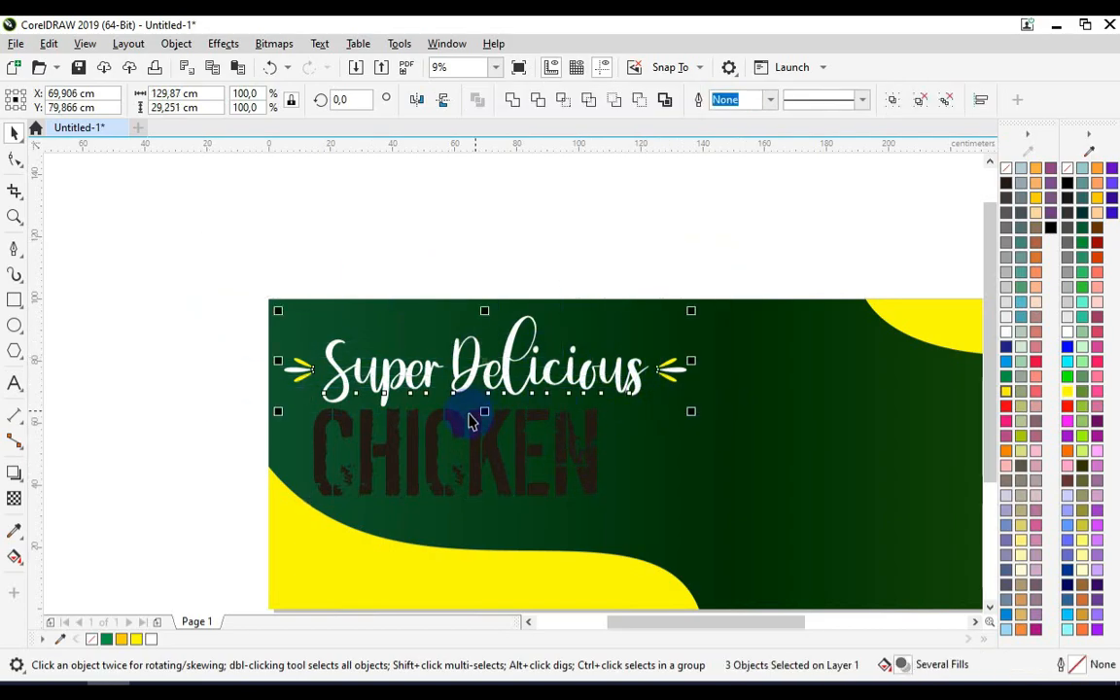
{"action": "scroll", "coordinate": [496, 360], "scroll_direction": "up", "scroll_amount": 2}
{"action": "left_click_drag", "start_coordinate": [505, 347], "coordinate": [505, 349]}
{"action": "scroll", "coordinate": [470, 273], "scroll_direction": "down", "scroll_amount": 1}
{"action": "left_click", "coordinate": [469, 254]}
Step: Reposition "CHICKEN" just below "Super Delicious" and stretch it to about 99.7 × 23.5 cm
{"action": "scroll", "coordinate": [485, 408], "scroll_direction": "up", "scroll_amount": 1}
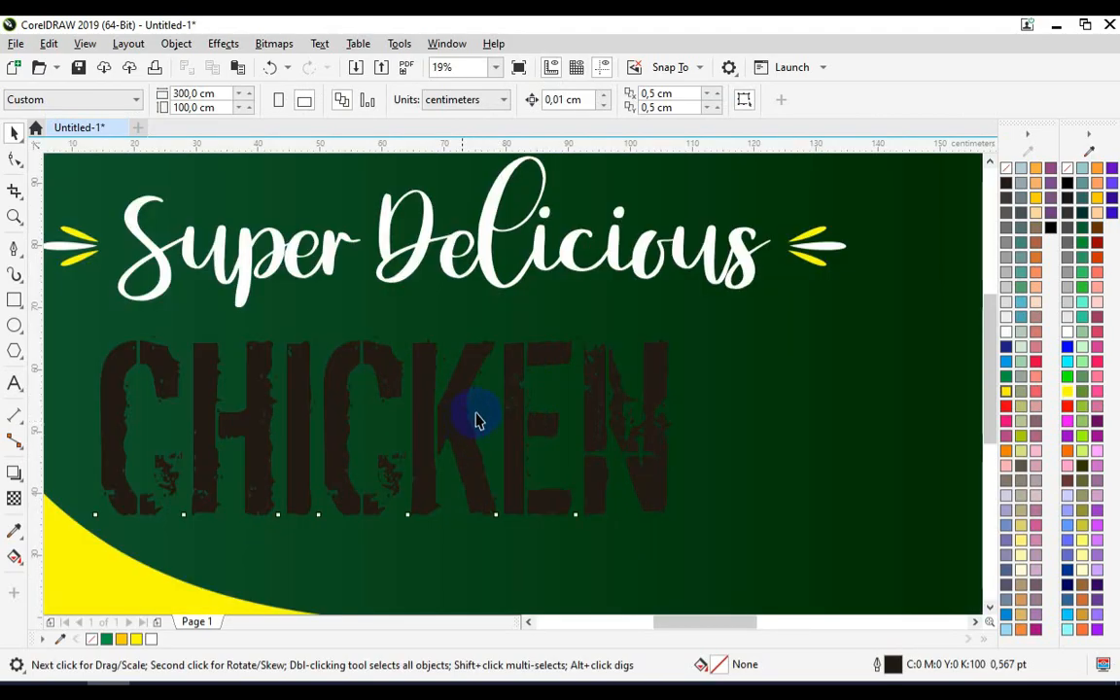
{"action": "left_click_drag", "start_coordinate": [468, 419], "coordinate": [516, 402]}
{"action": "left_click_drag", "start_coordinate": [438, 504], "coordinate": [464, 468]}
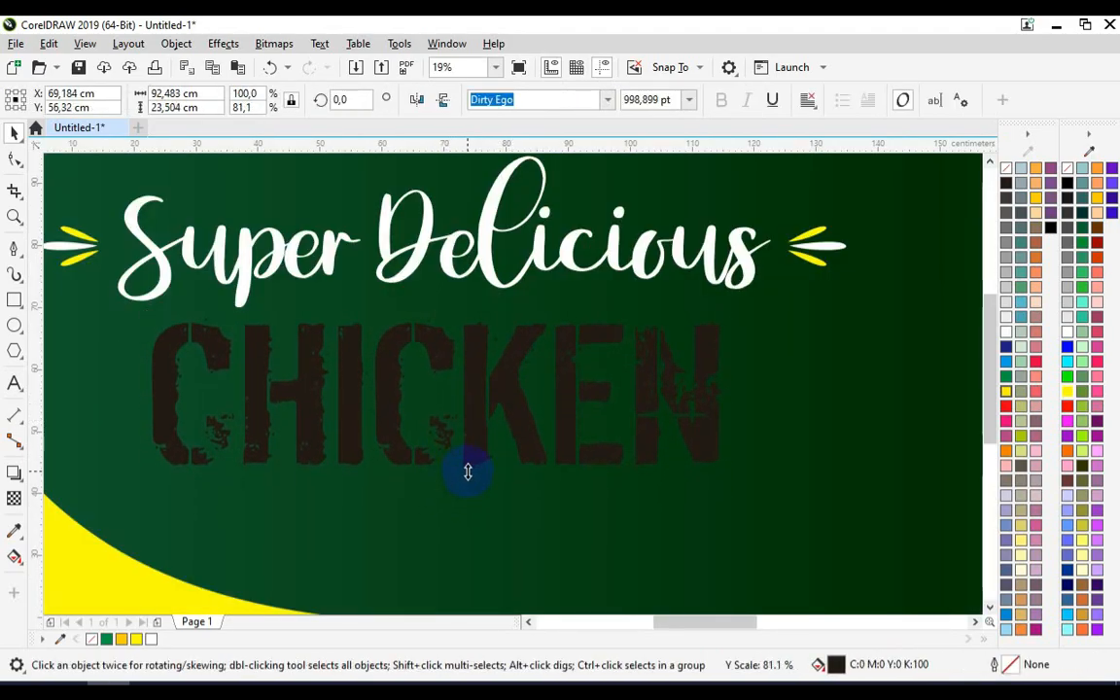
{"action": "left_click_drag", "start_coordinate": [737, 387], "coordinate": [784, 393]}
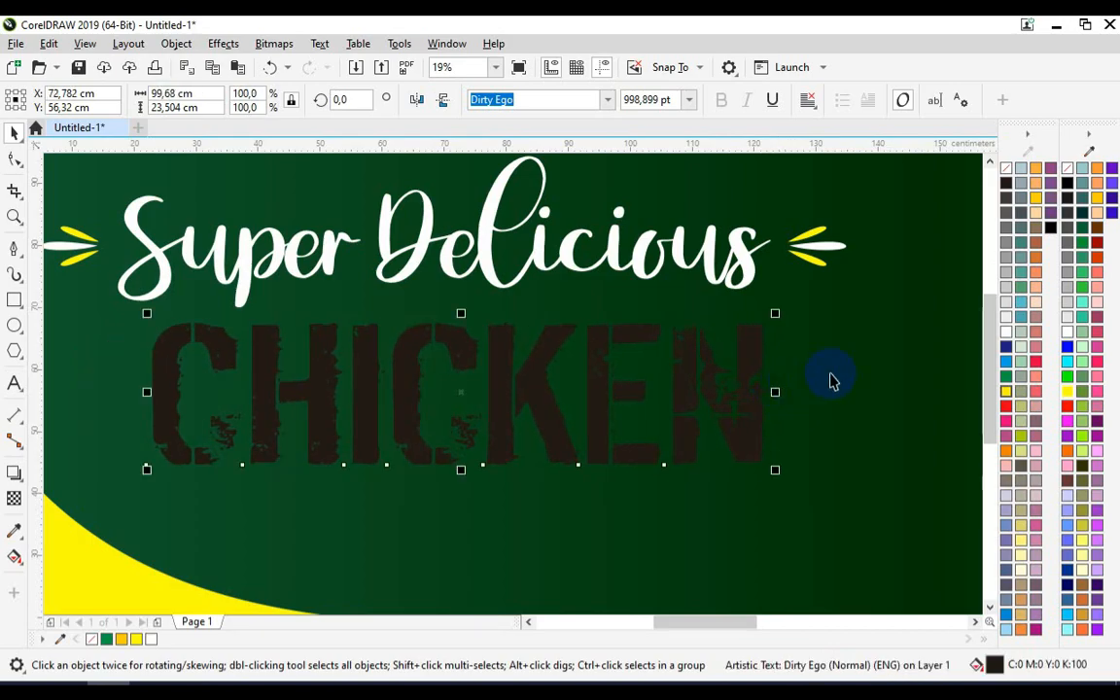
Step: Fill the "CHICKEN" text with yellow, R 255 G 255 B 0
{"action": "left_click", "coordinate": [1067, 391]}
{"action": "scroll", "coordinate": [569, 389], "scroll_direction": "down", "scroll_amount": 2}
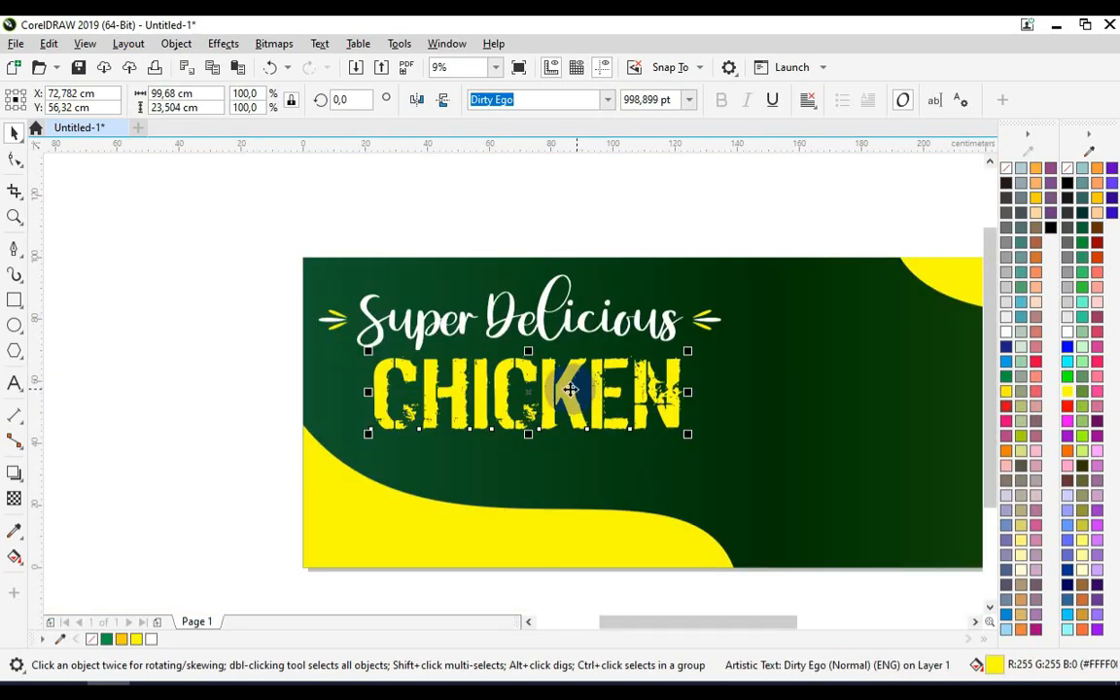
{"action": "left_click", "coordinate": [171, 369]}
{"action": "scroll", "coordinate": [313, 387], "scroll_direction": "down", "scroll_amount": 1}
{"action": "scroll", "coordinate": [300, 393], "scroll_direction": "up", "scroll_amount": 1}
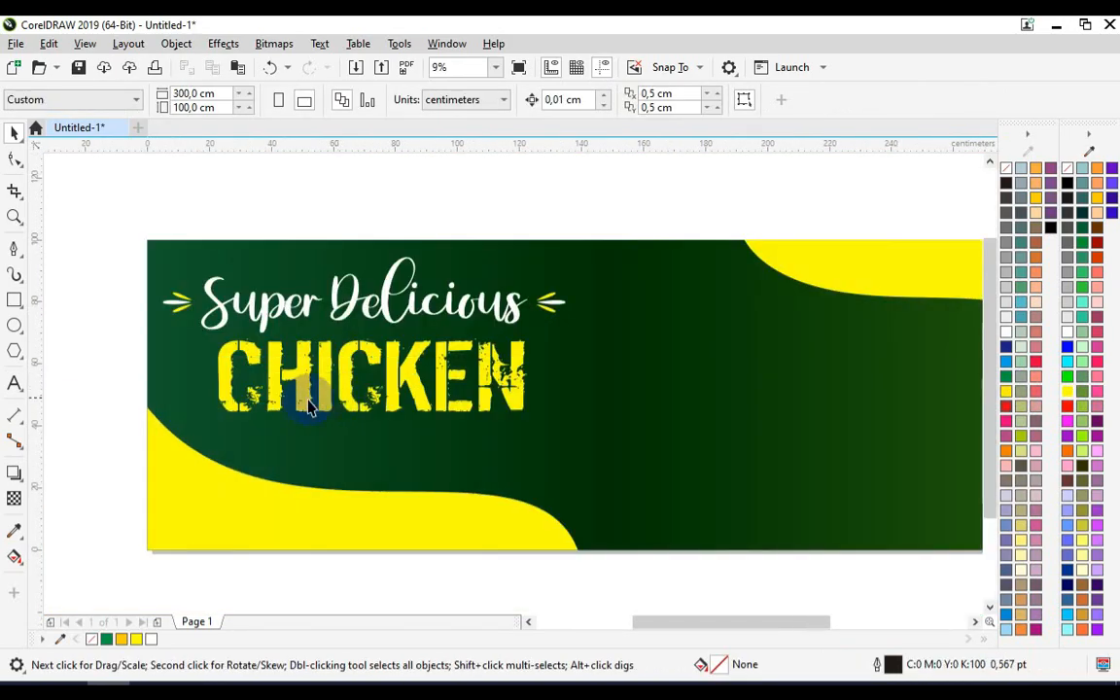
Step: Add the artistic text "This weekend only" below "CHICKEN" and set its font to Tahoma
{"action": "left_click", "coordinate": [15, 383]}
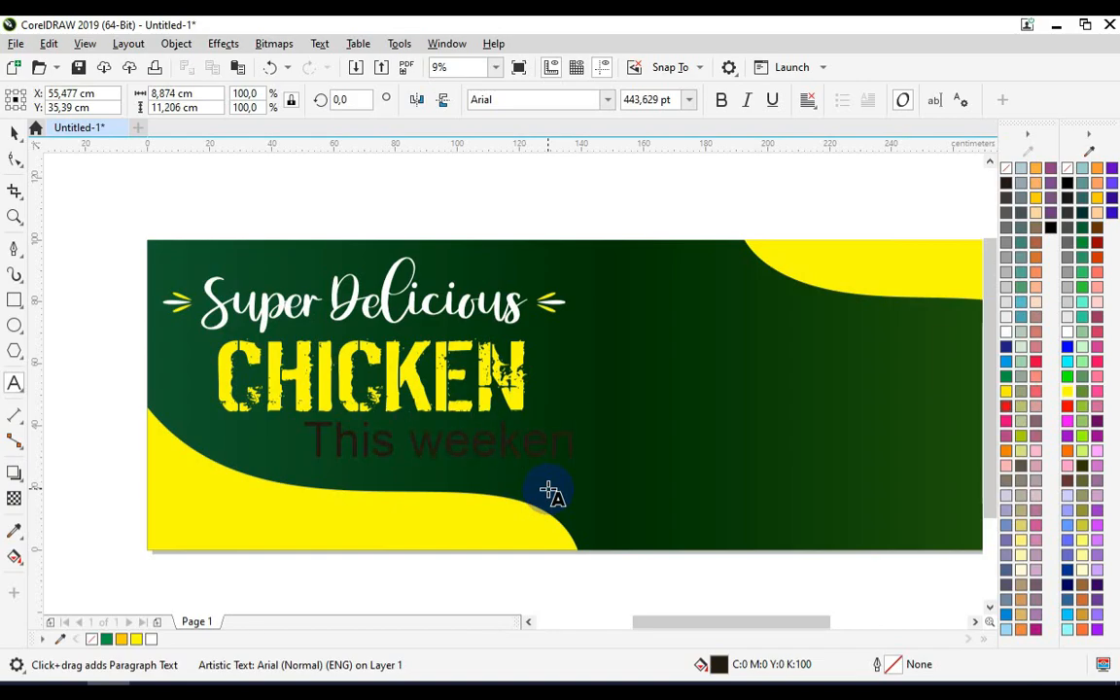
{"action": "left_click", "coordinate": [14, 130]}
{"action": "left_click", "coordinate": [526, 100]}
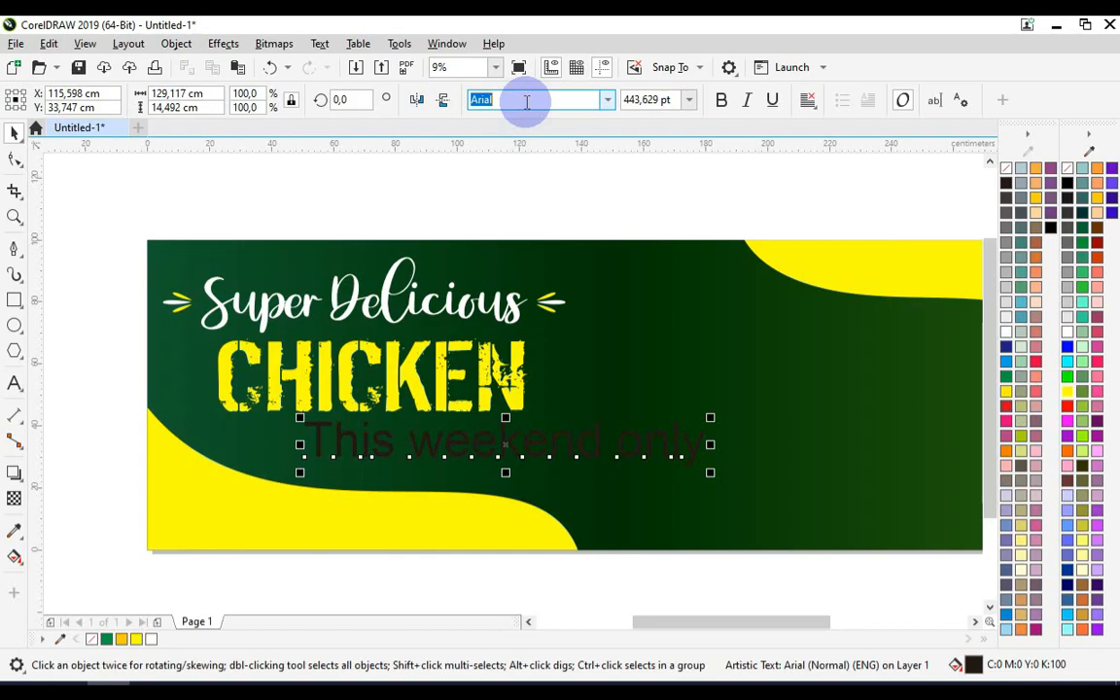
{"action": "type", "text": "t"}
{"action": "key", "text": "Return"}
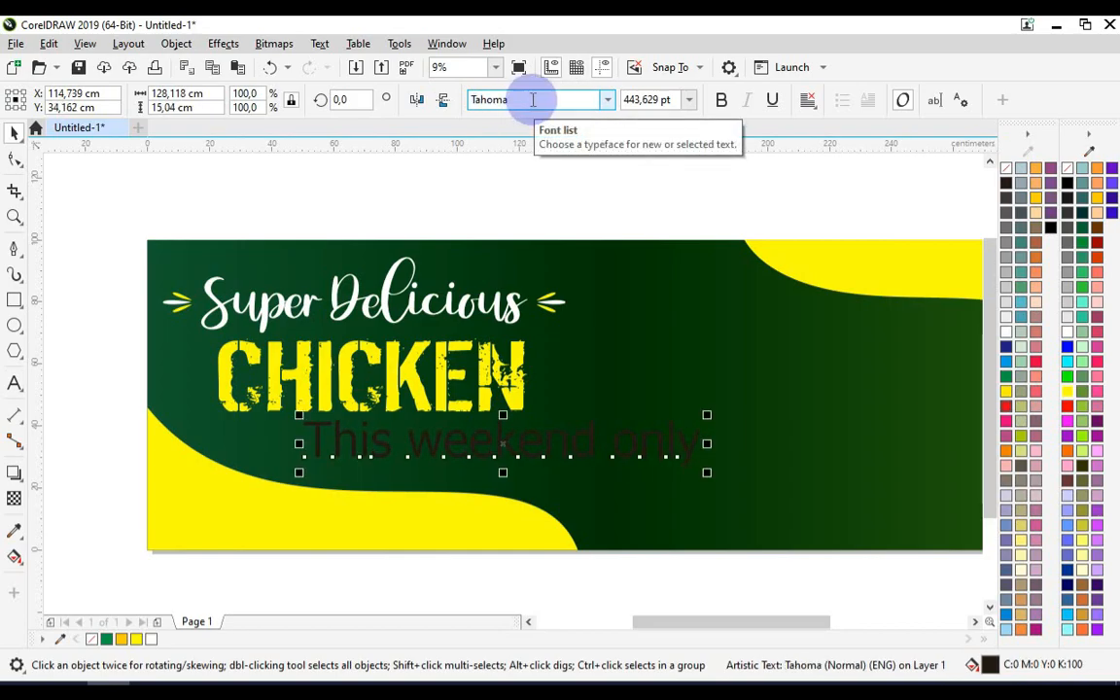
Step: Format "This weekend only" as bold white text and shrink it to about 77.7 × 8 cm just under "CHICKEN"
{"action": "left_click", "coordinate": [1067, 331]}
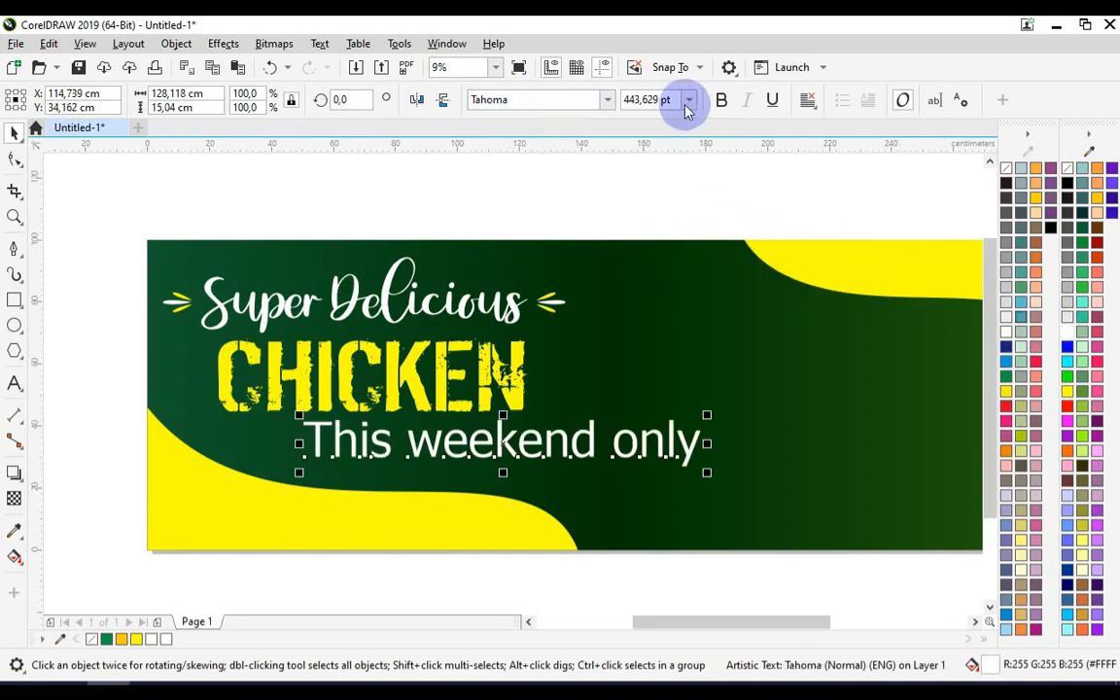
{"action": "left_click", "coordinate": [721, 99]}
{"action": "left_click_drag", "start_coordinate": [763, 414], "coordinate": [436, 449]}
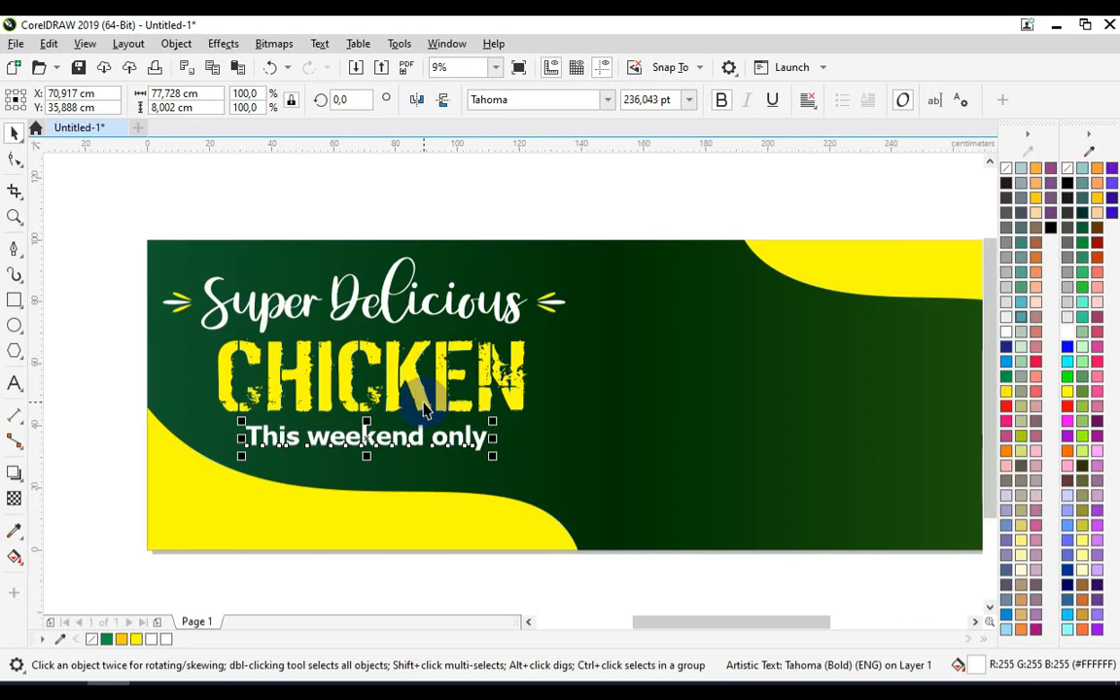
Step: Center "This weekend only" horizontally on "CHICKEN" and shift both lines about 2 cm to the left
{"action": "left_click", "coordinate": [425, 408], "text": "shift"}
{"action": "key", "text": "c"}
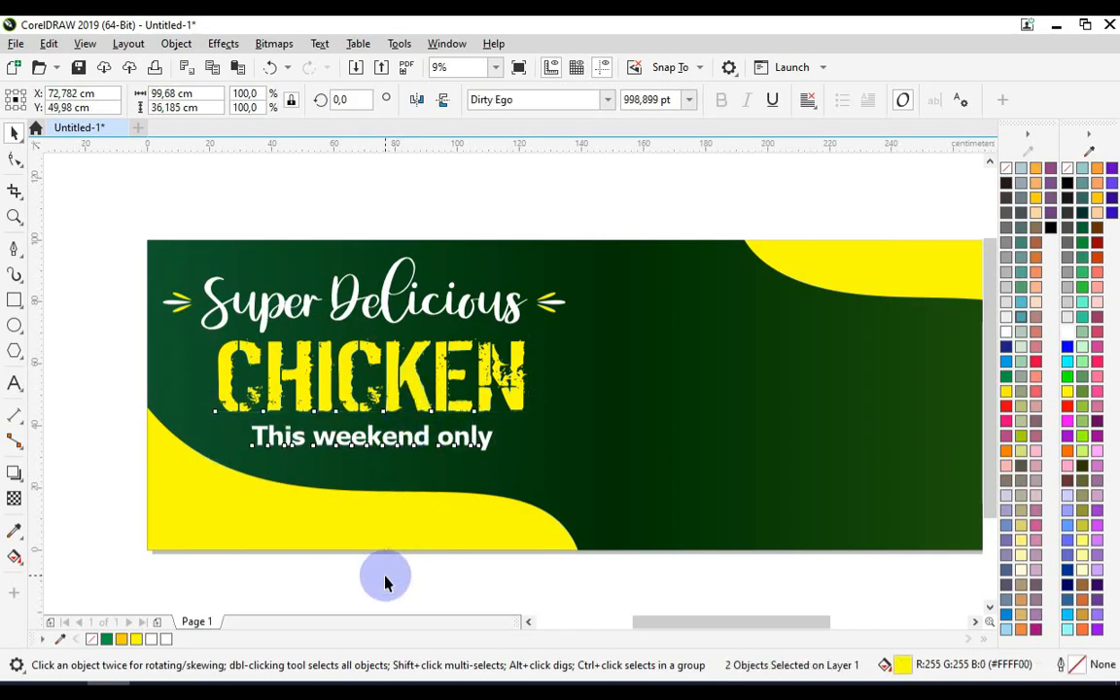
{"action": "left_click", "coordinate": [385, 582]}
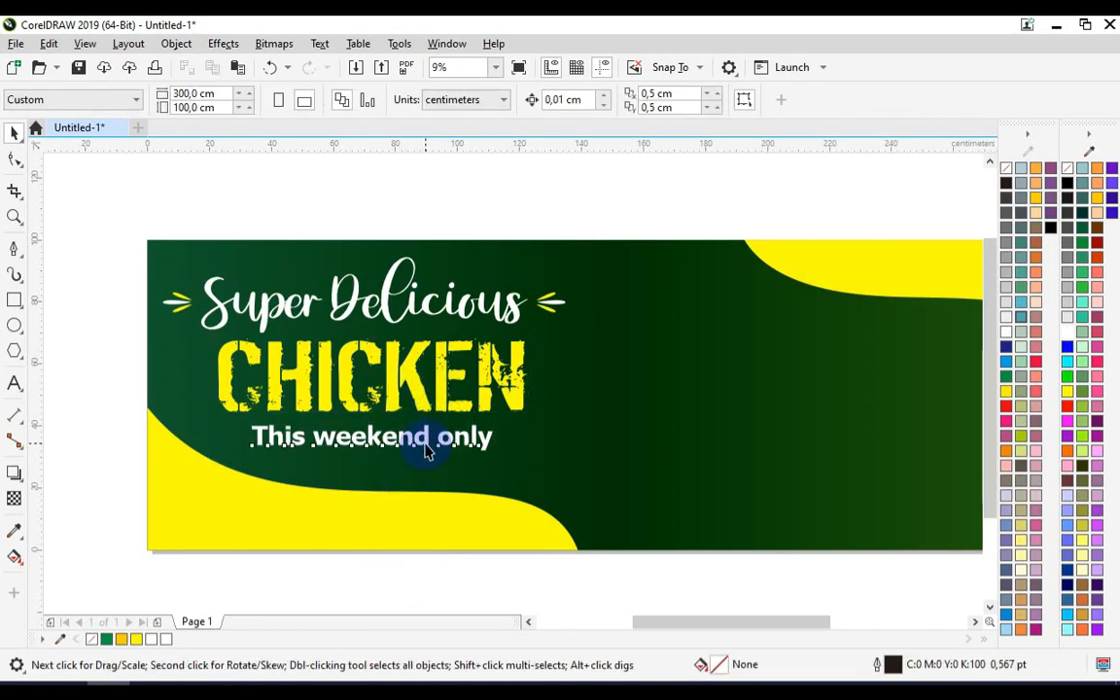
{"action": "left_click", "coordinate": [425, 445]}
{"action": "left_click", "coordinate": [439, 375], "text": "shift"}
{"action": "left_click_drag", "start_coordinate": [439, 376], "coordinate": [429, 376]}
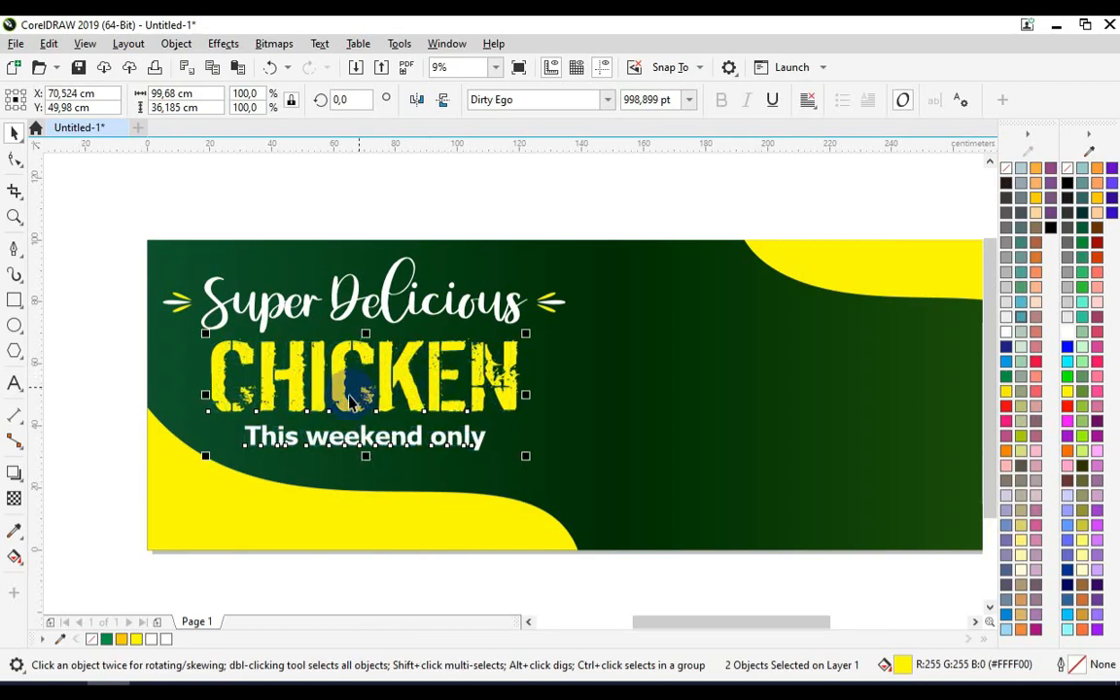
{"action": "left_click", "coordinate": [289, 531]}
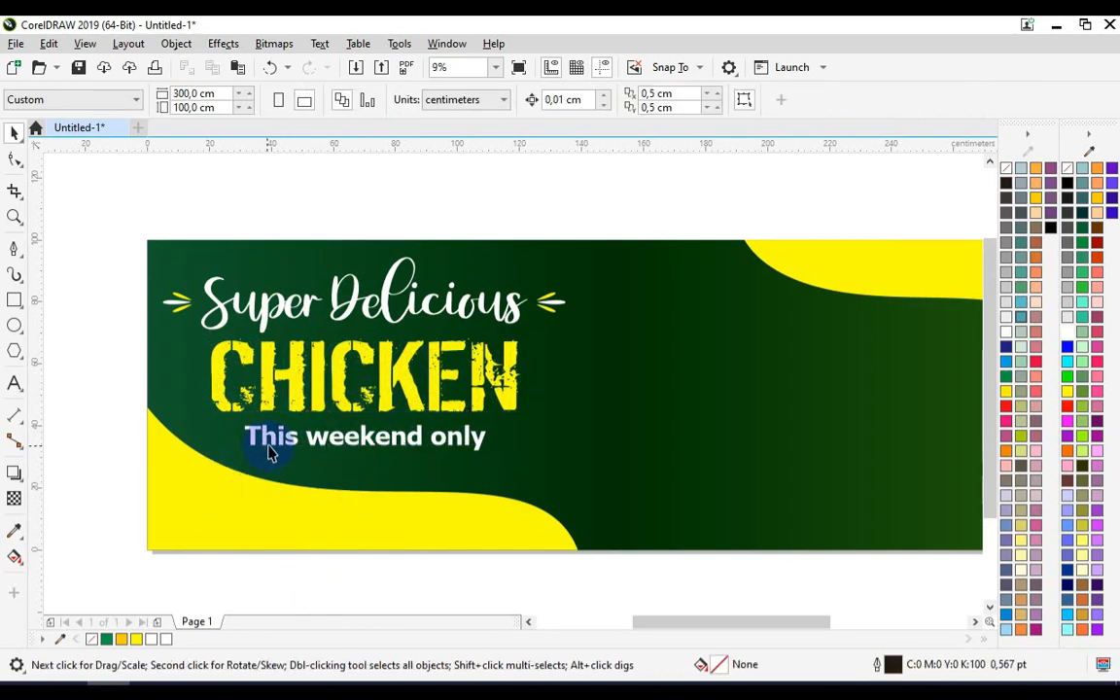
Step: Place a copy of "This weekend only" on the lower yellow wave and fill it dark green, RGB #013319
{"action": "left_click_drag", "start_coordinate": [268, 453], "coordinate": [195, 542]}
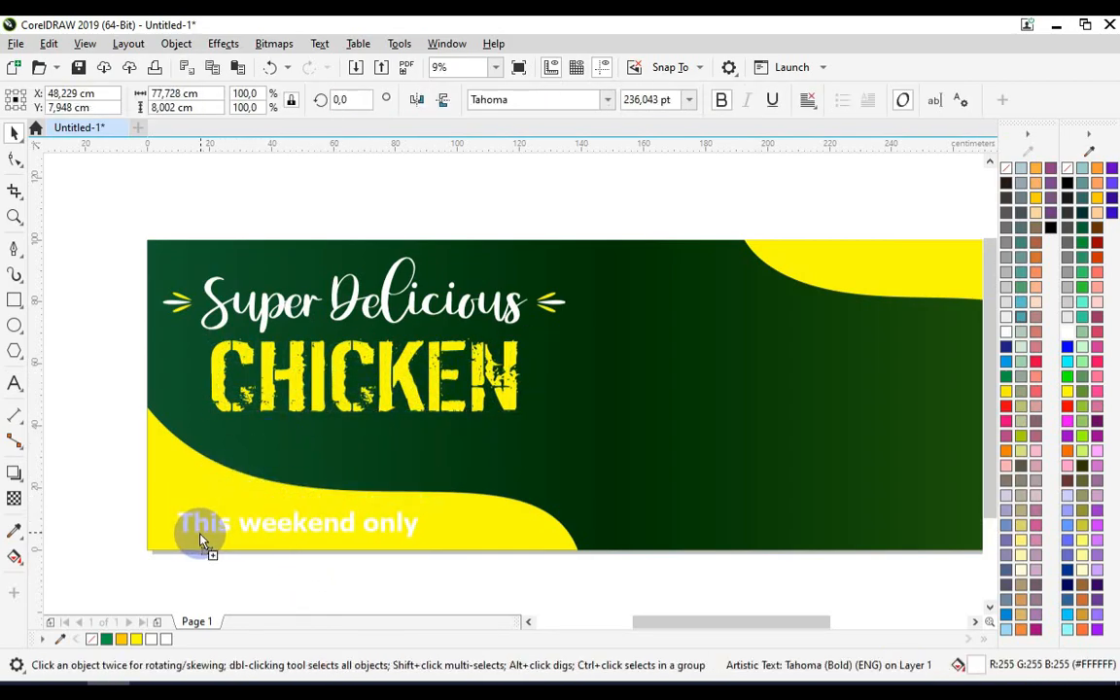
{"action": "left_click", "coordinate": [110, 639]}
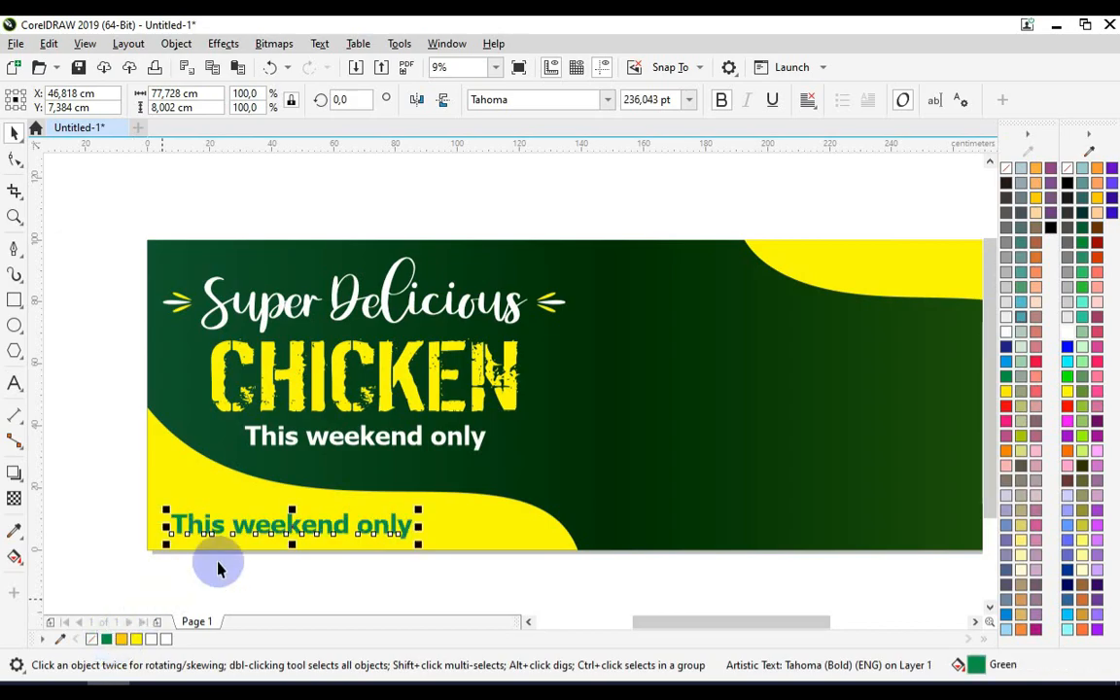
{"action": "double_click", "coordinate": [979, 669]}
{"action": "left_click_drag", "start_coordinate": [528, 107], "coordinate": [714, 107]}
{"action": "left_click", "coordinate": [784, 216]}
{"action": "left_click", "coordinate": [769, 257]}
{"action": "left_click_drag", "start_coordinate": [688, 345], "coordinate": [700, 396]}
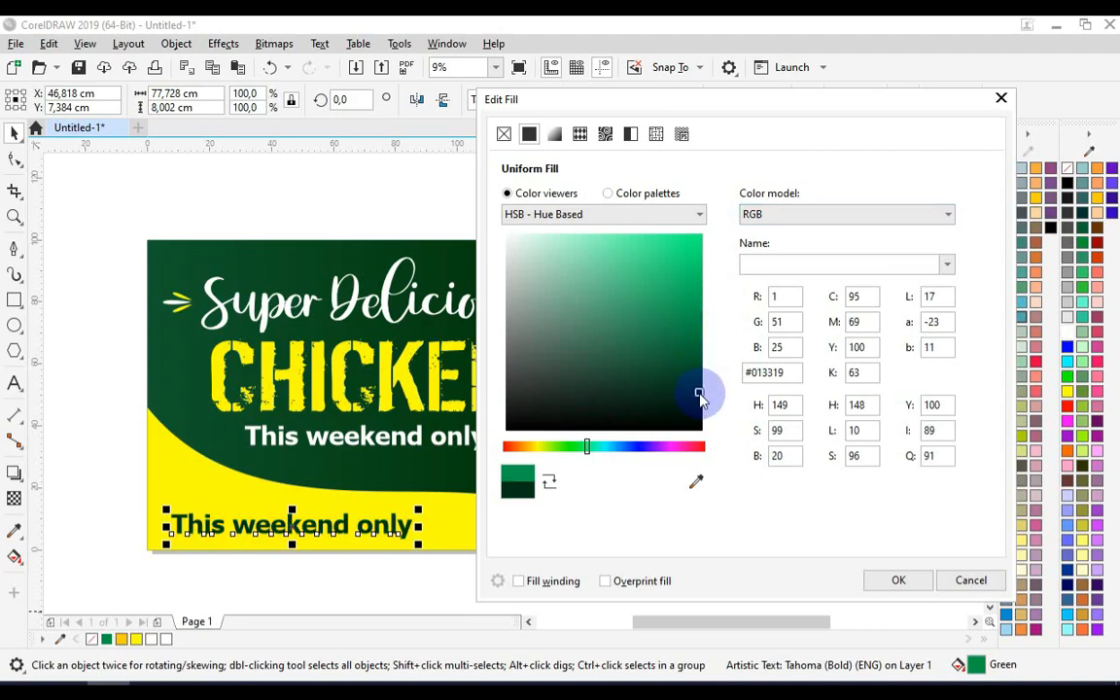
{"action": "left_click", "coordinate": [895, 581]}
{"action": "left_click", "coordinate": [521, 600]}
Step: Replace the wording of the dark green text copy with "Order Now"
{"action": "key", "text": "F8"}
{"action": "left_click", "coordinate": [249, 535]}
{"action": "key", "text": "ctrl+a"}
{"action": "scroll", "coordinate": [140, 553], "scroll_direction": "up", "scroll_amount": 1}
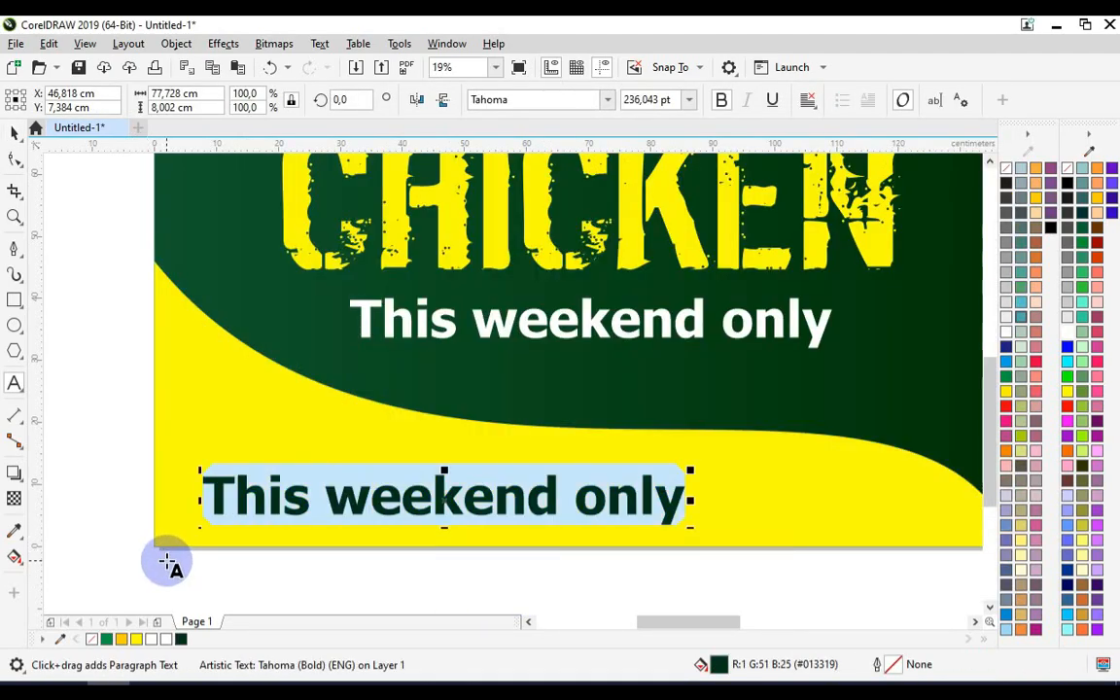
{"action": "type", "text": "Order Now"}
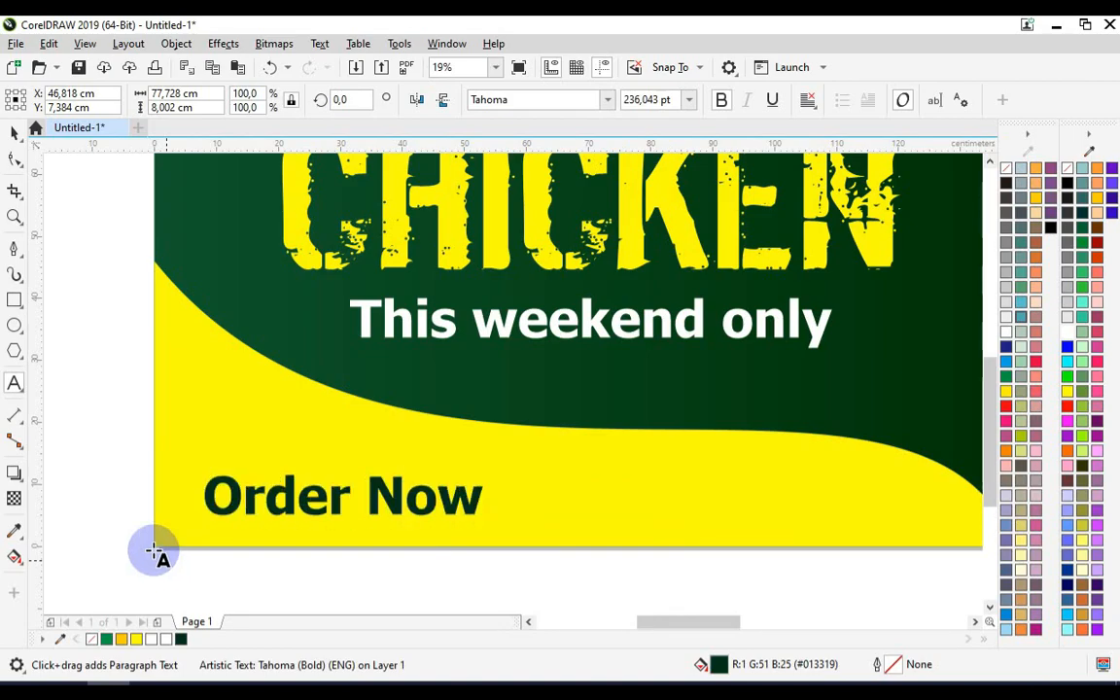
{"action": "left_click", "coordinate": [17, 132]}
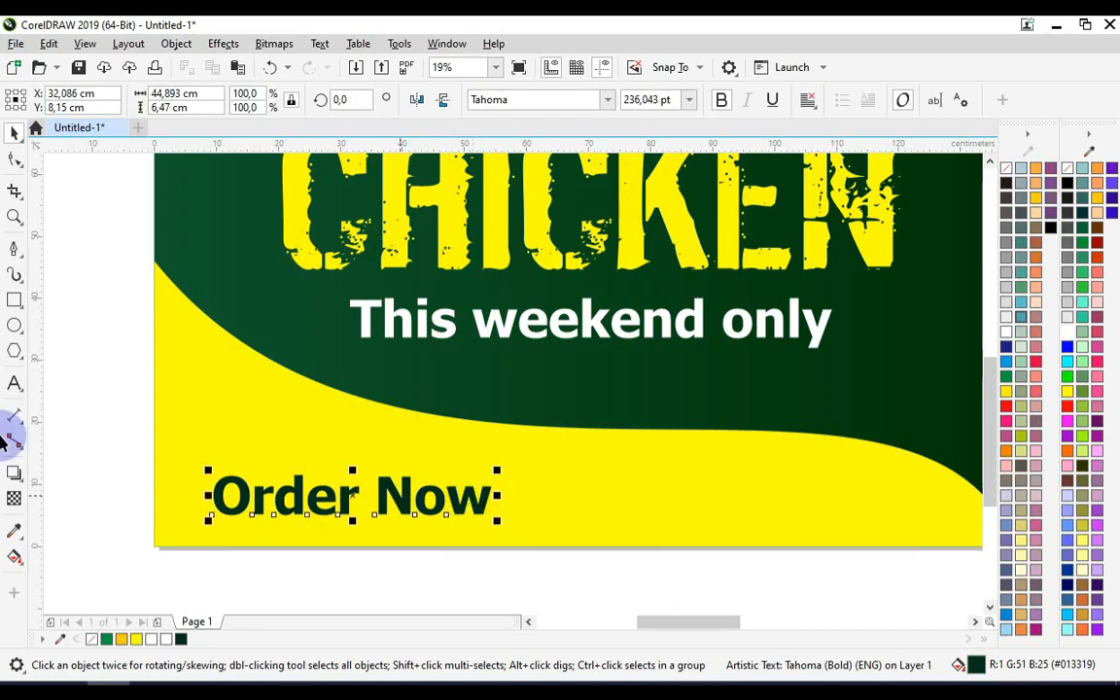
Step: Draw a rectangle of about 51.4 × 11.9 cm around "Order Now" and round its corners to about 4.5 cm
{"action": "left_click", "coordinate": [14, 300]}
{"action": "left_click_drag", "start_coordinate": [191, 463], "coordinate": [510, 538]}
{"action": "left_click", "coordinate": [14, 159]}
{"action": "left_click_drag", "start_coordinate": [192, 463], "coordinate": [224, 464]}
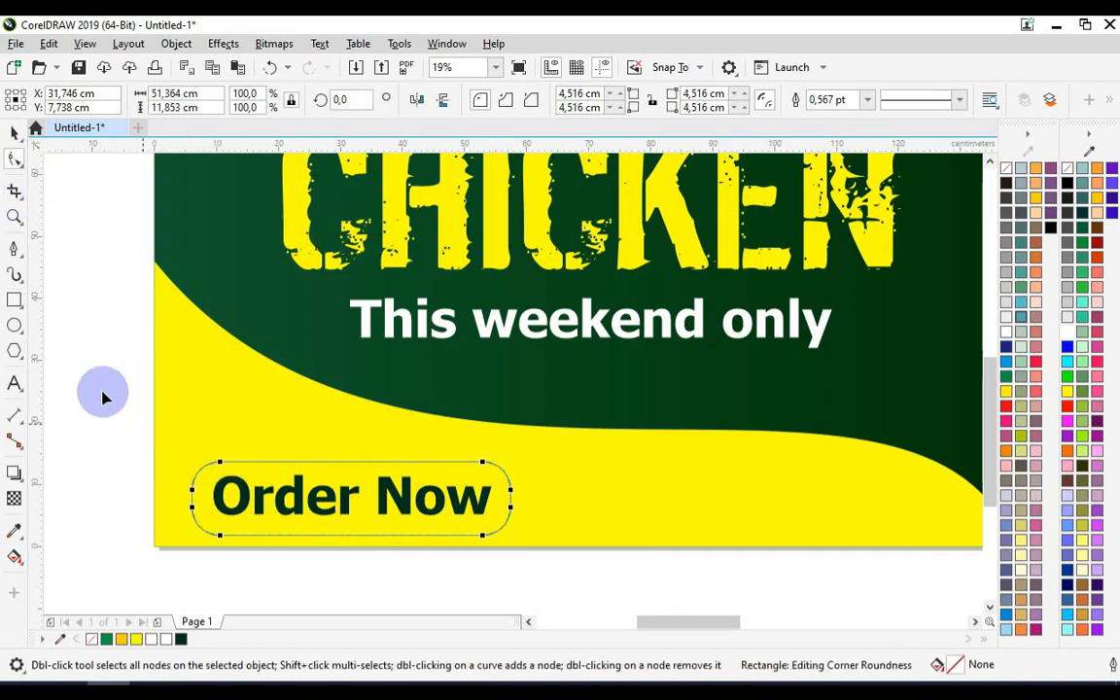
{"action": "left_click", "coordinate": [14, 131]}
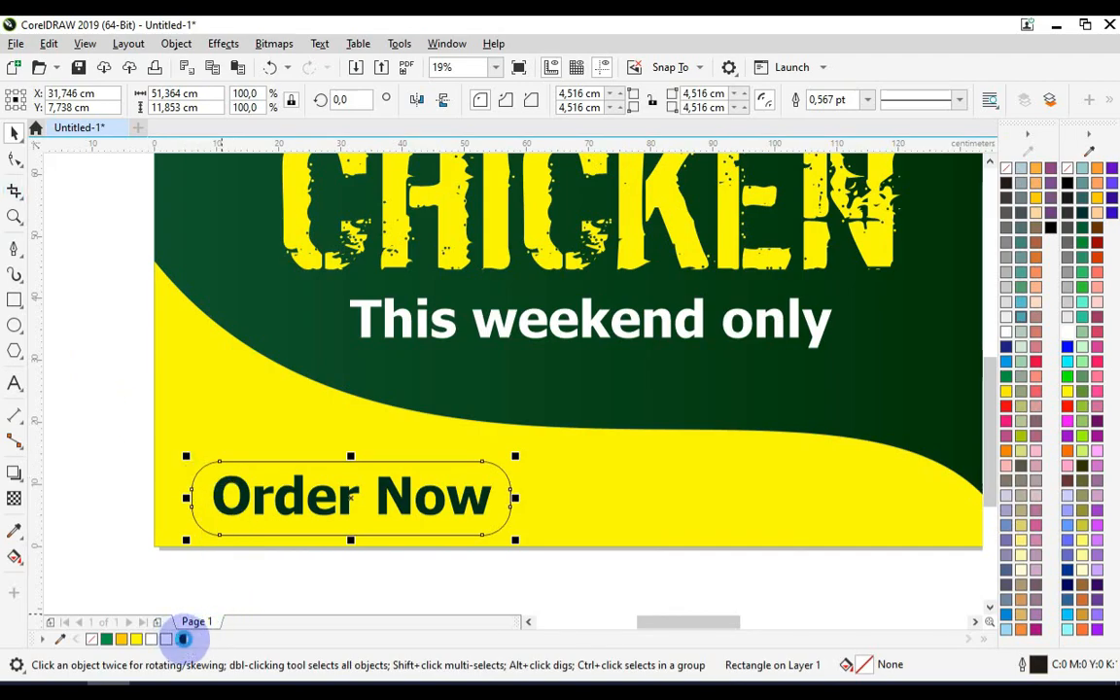
Step: Fill the rounded rectangle with dark green #013319 and remove its outline
{"action": "left_click", "coordinate": [182, 639]}
{"action": "left_click", "coordinate": [867, 101]}
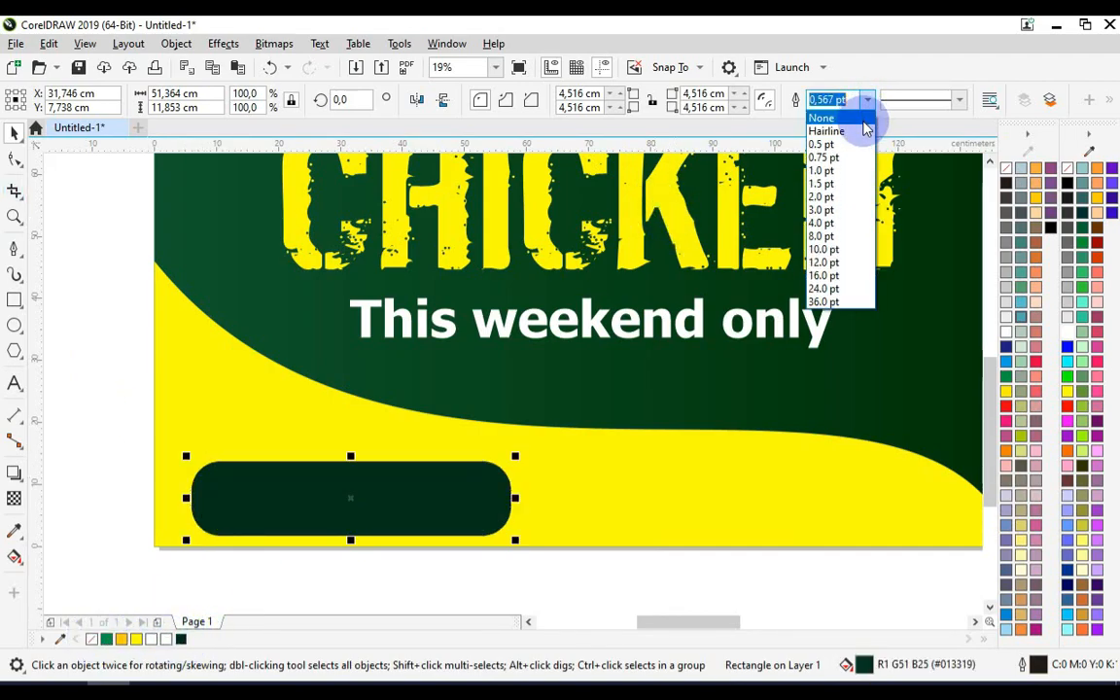
{"action": "left_click", "coordinate": [823, 118]}
{"action": "left_click", "coordinate": [569, 567]}
Step: Recolor the "Order Now" text white and shrink it slightly
{"action": "left_click_drag", "start_coordinate": [523, 568], "coordinate": [207, 400]}
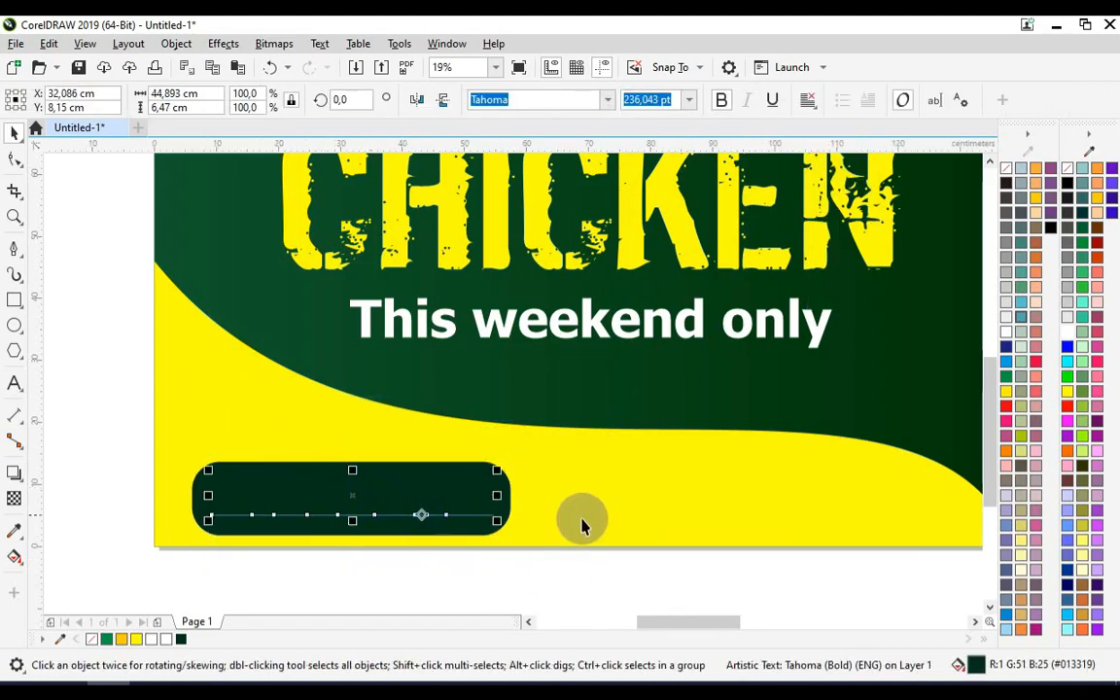
{"action": "left_click", "coordinate": [1067, 335]}
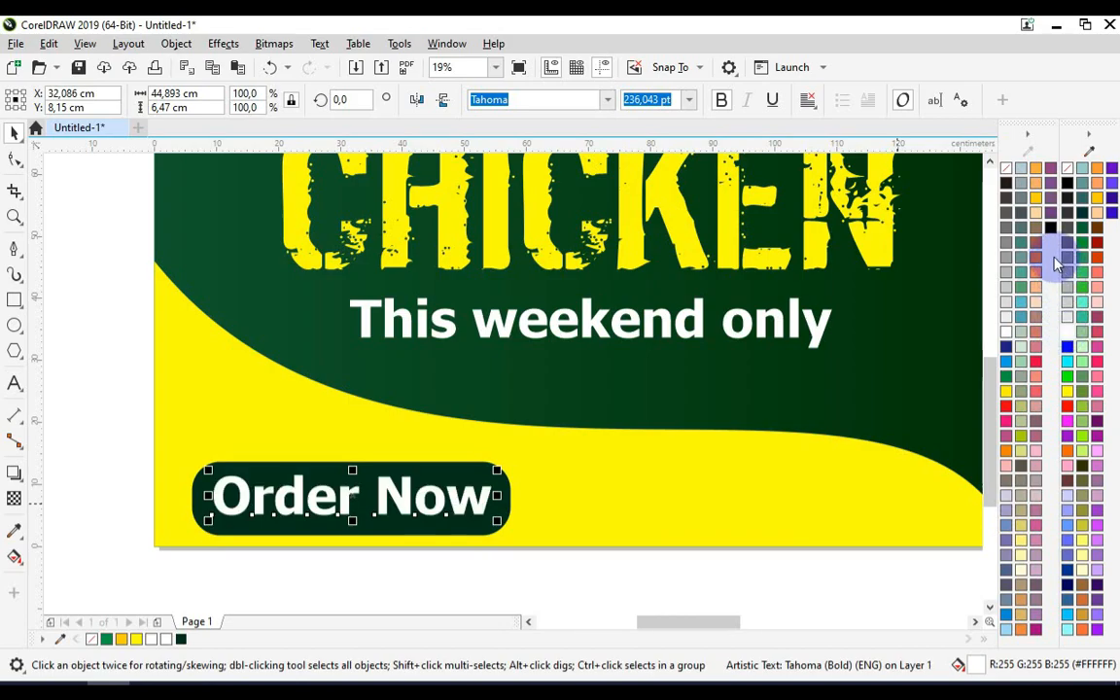
{"action": "left_click_drag", "start_coordinate": [498, 469], "coordinate": [485, 473]}
Step: Center "Order Now" on the dark green rounded rectangle in both directions and group the two objects
{"action": "left_click", "coordinate": [495, 491], "text": "shift"}
{"action": "key", "text": "c"}
{"action": "key", "text": "e"}
{"action": "right_click", "coordinate": [456, 498]}
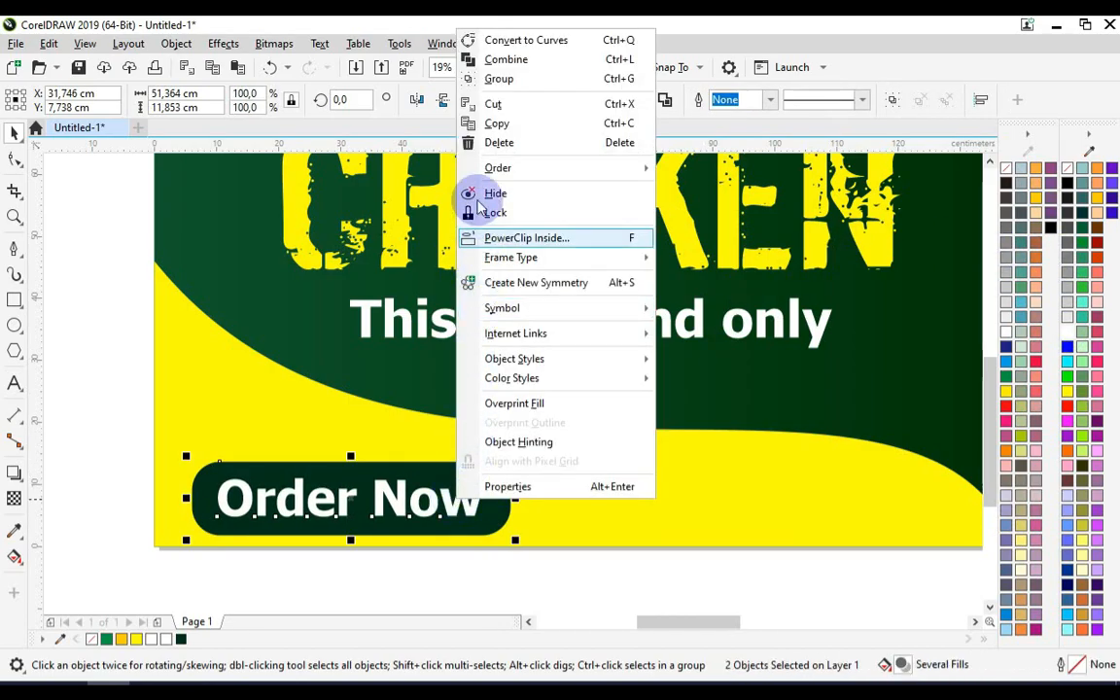
{"action": "left_click", "coordinate": [493, 78]}
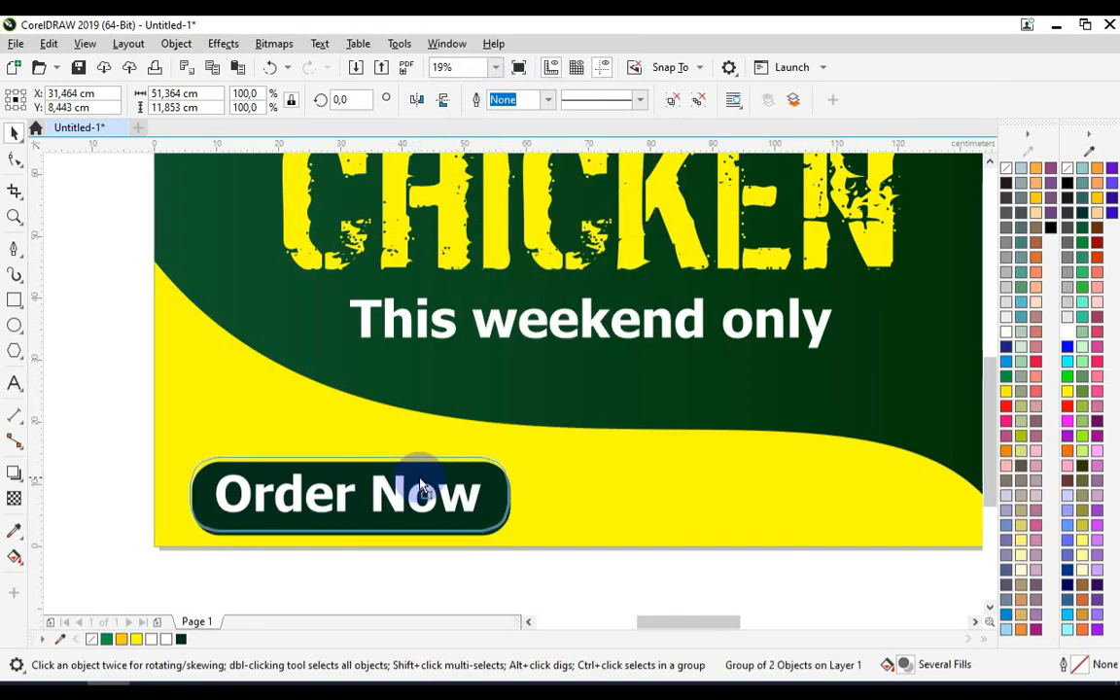
Step: Shrink the "Order Now" button group to about 37.1 × 8.6 cm and place it near the banner's lower-left corner
{"action": "scroll", "coordinate": [433, 475], "scroll_direction": "down", "scroll_amount": 2}
{"action": "left_click_drag", "start_coordinate": [430, 473], "coordinate": [388, 467]}
{"action": "scroll", "coordinate": [388, 468], "scroll_direction": "up", "scroll_amount": 2}
{"action": "scroll", "coordinate": [379, 496], "scroll_direction": "down", "scroll_amount": 2}
{"action": "left_click", "coordinate": [343, 581]}
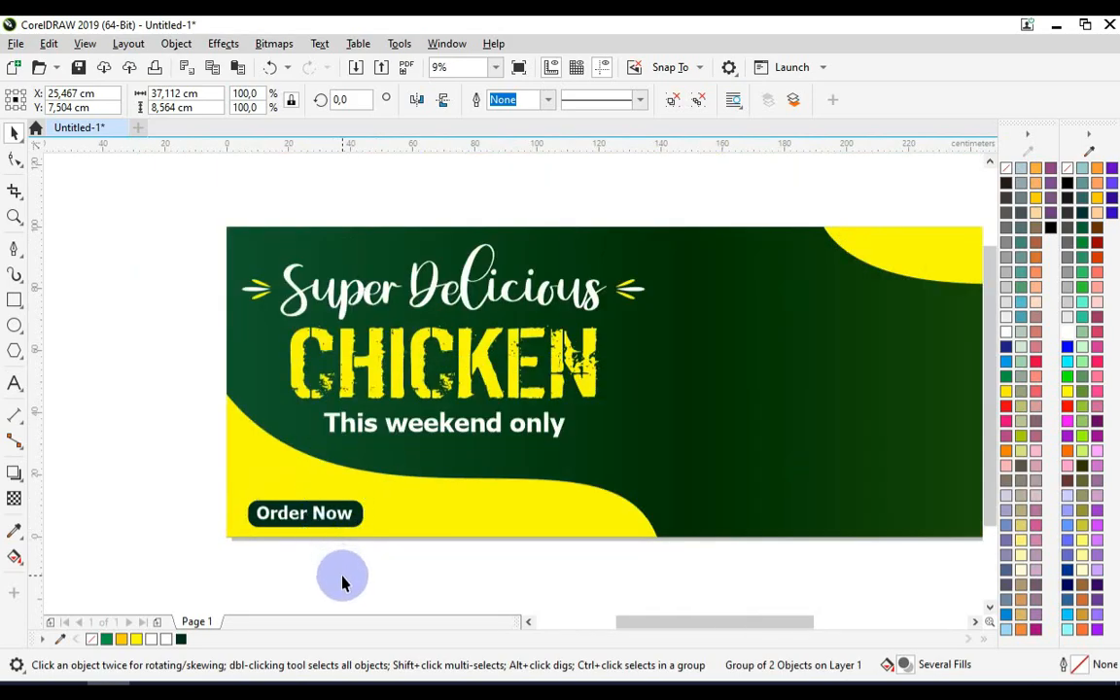
Step: Enlarge "CHICKEN" and "This weekend only" slightly together and keep them aligned beneath "Super Delicious"
{"action": "scroll", "coordinate": [440, 429], "scroll_direction": "down", "scroll_amount": 1}
{"action": "scroll", "coordinate": [440, 436], "scroll_direction": "up", "scroll_amount": 1}
{"action": "left_click", "coordinate": [441, 436]}
{"action": "left_click", "coordinate": [381, 399], "text": "shift"}
{"action": "left_click_drag", "start_coordinate": [425, 452], "coordinate": [479, 460]}
{"action": "left_click_drag", "start_coordinate": [584, 396], "coordinate": [595, 396]}
{"action": "left_click", "coordinate": [424, 580]}
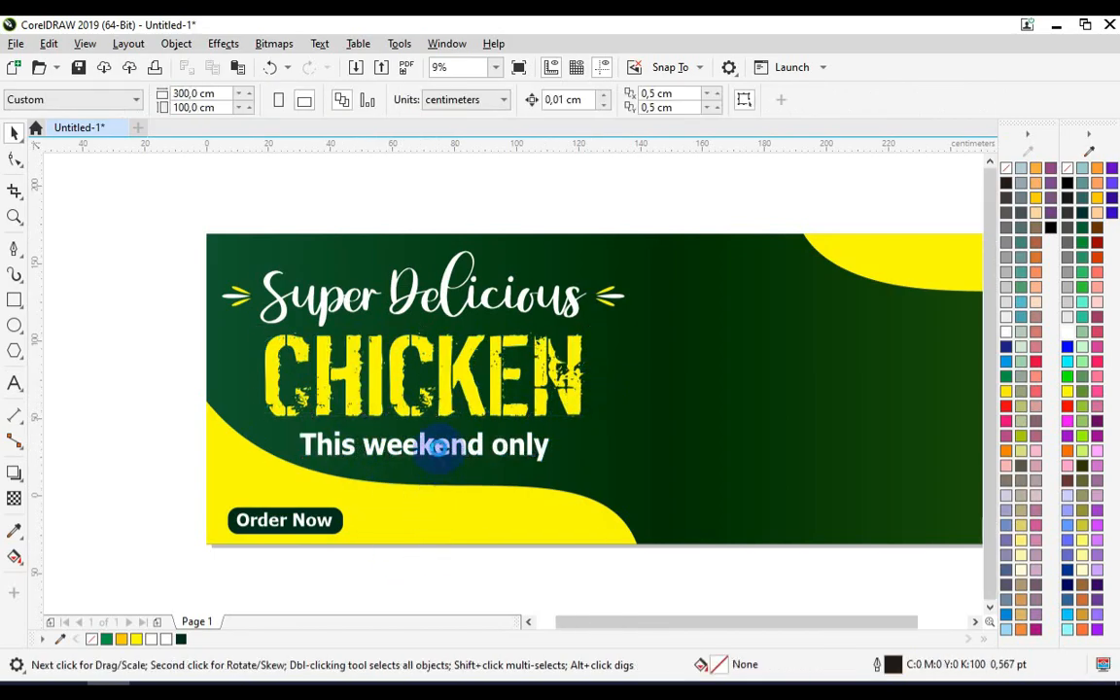
{"action": "scroll", "coordinate": [457, 433], "scroll_direction": "down", "scroll_amount": 1}
{"action": "scroll", "coordinate": [476, 425], "scroll_direction": "up", "scroll_amount": 1}
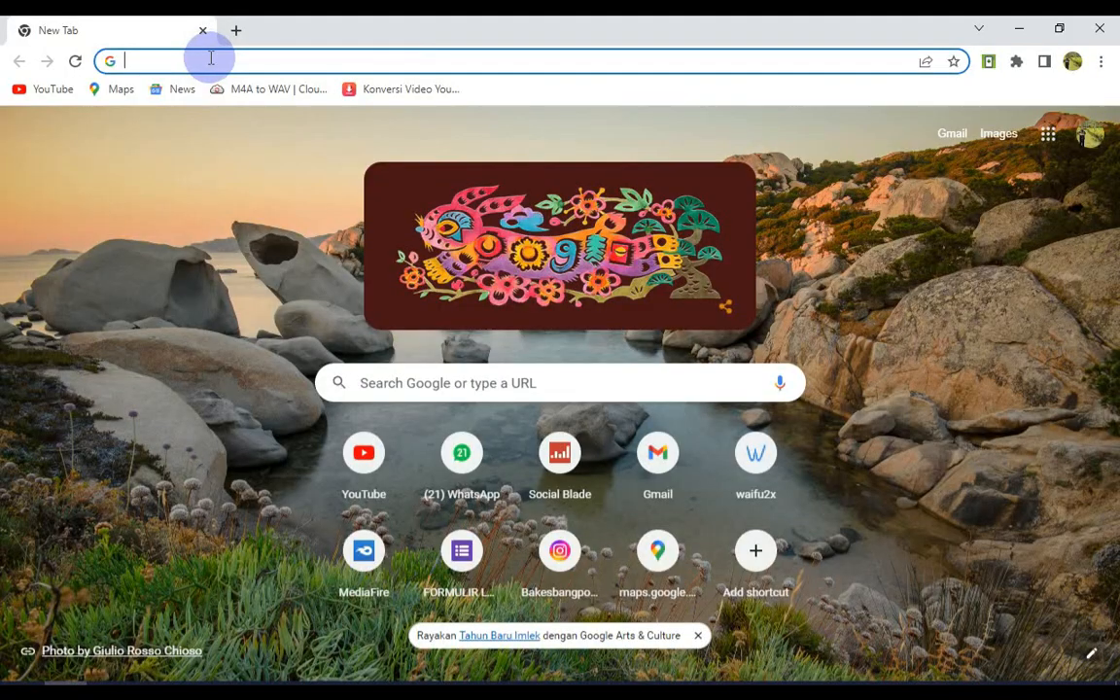
Step: Search Google in Chrome for "aym chicken piring" and open the PNGWing page of the fried drumstick plate
{"action": "type", "text": "aym chi"}
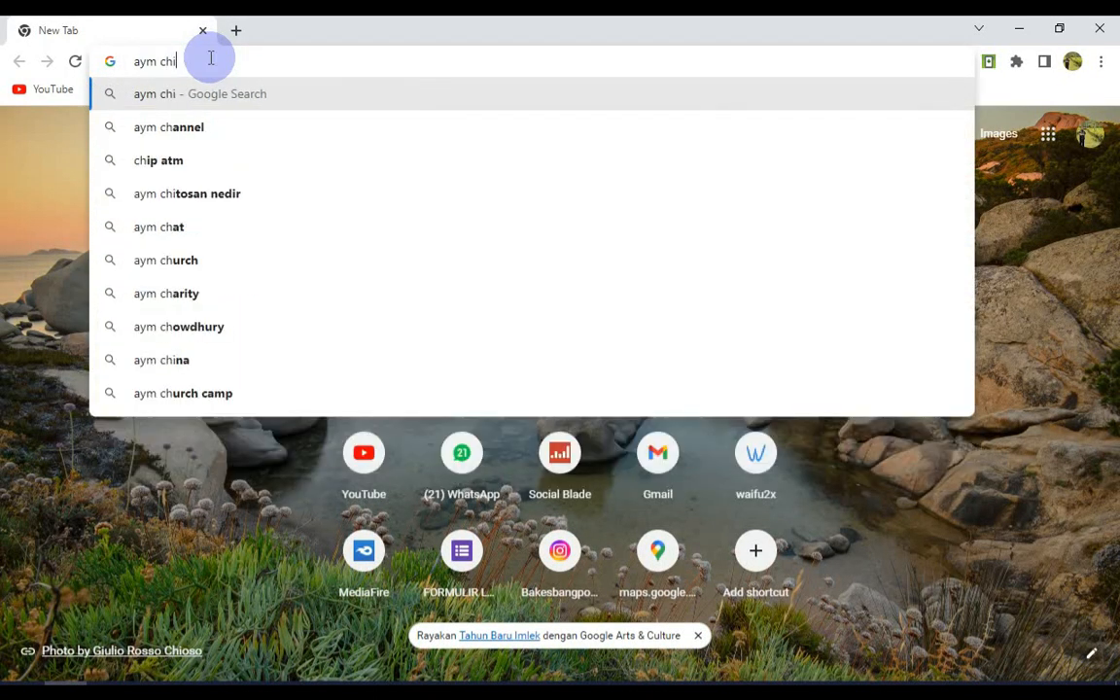
{"action": "type", "text": "cken piring"}
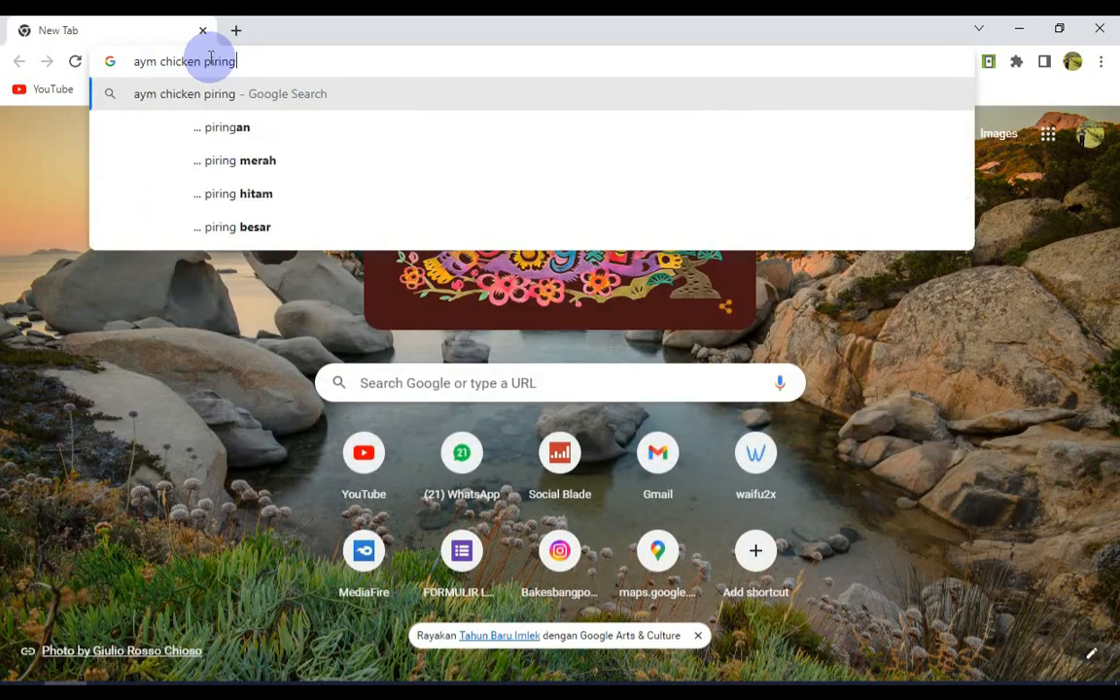
{"action": "key", "text": "Return"}
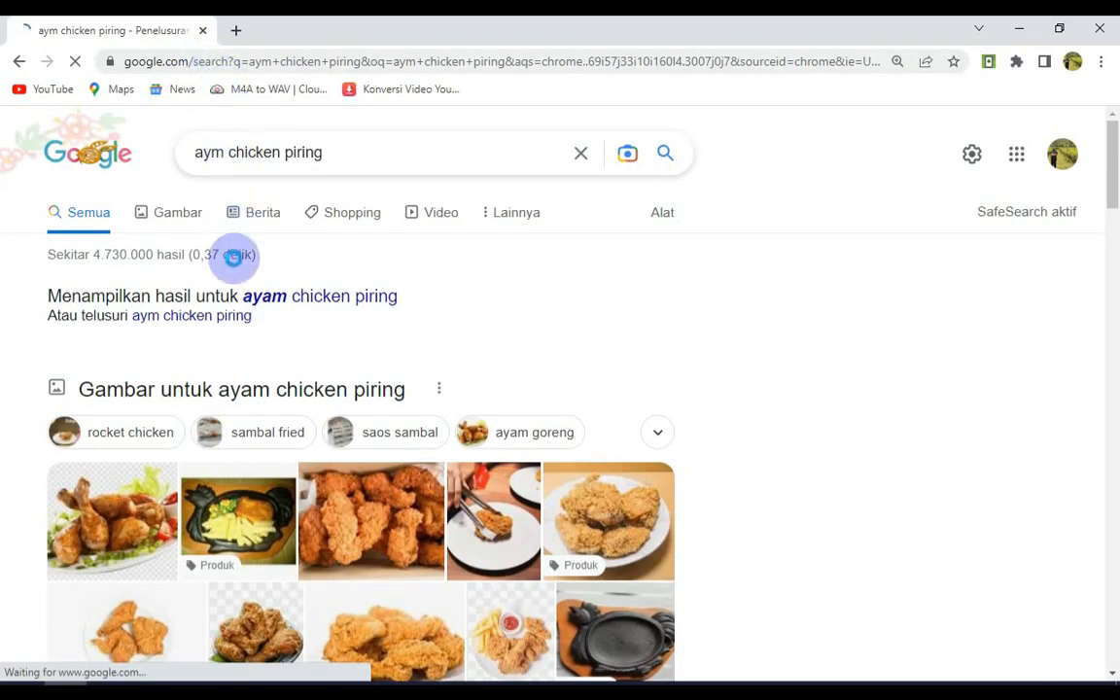
{"action": "left_click", "coordinate": [162, 489]}
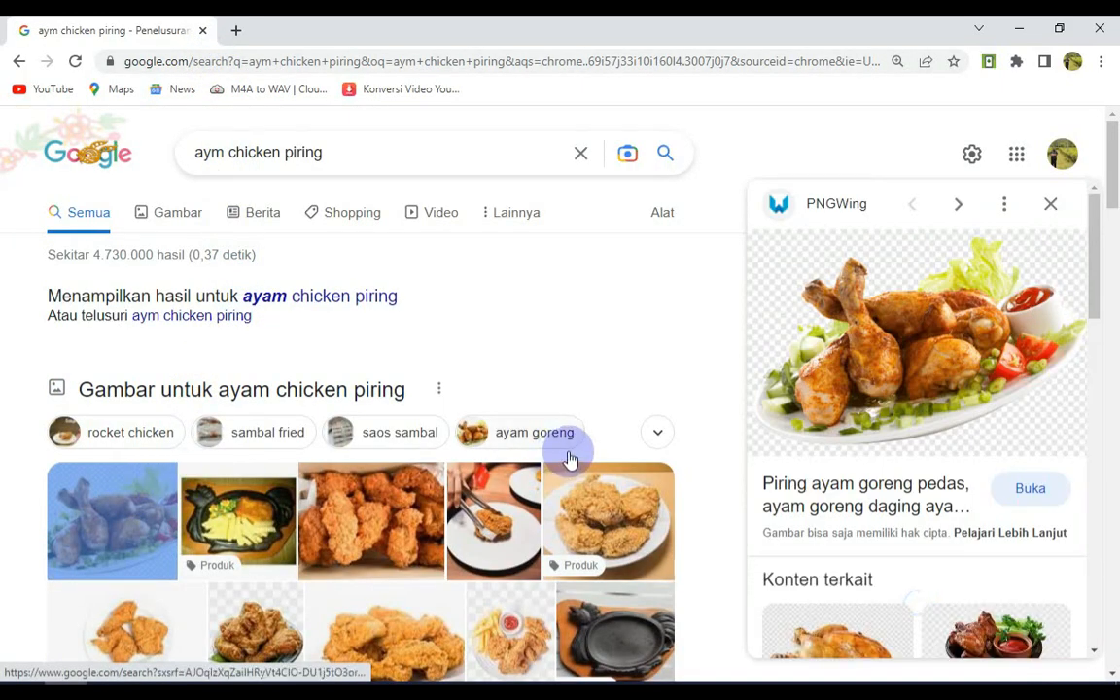
{"action": "left_click", "coordinate": [844, 488]}
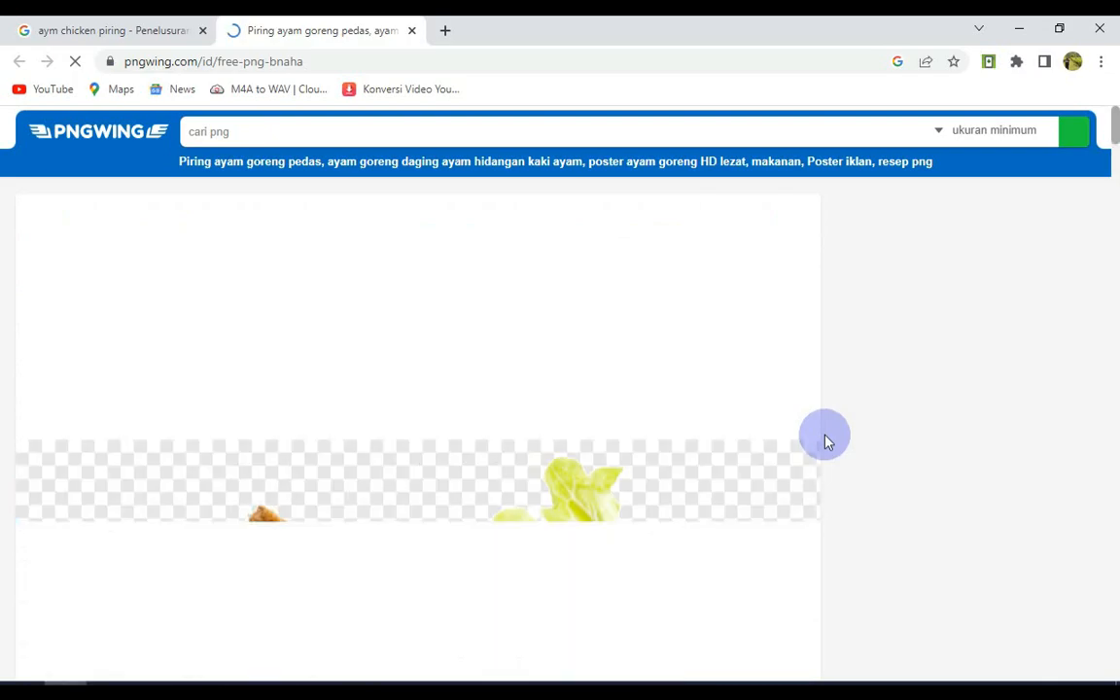
Step: Open the free download page for the 1024x683px drumstick plate PNG
{"action": "scroll", "coordinate": [719, 360], "scroll_direction": "down", "scroll_amount": 3}
{"action": "scroll", "coordinate": [720, 365], "scroll_direction": "down", "scroll_amount": 10}
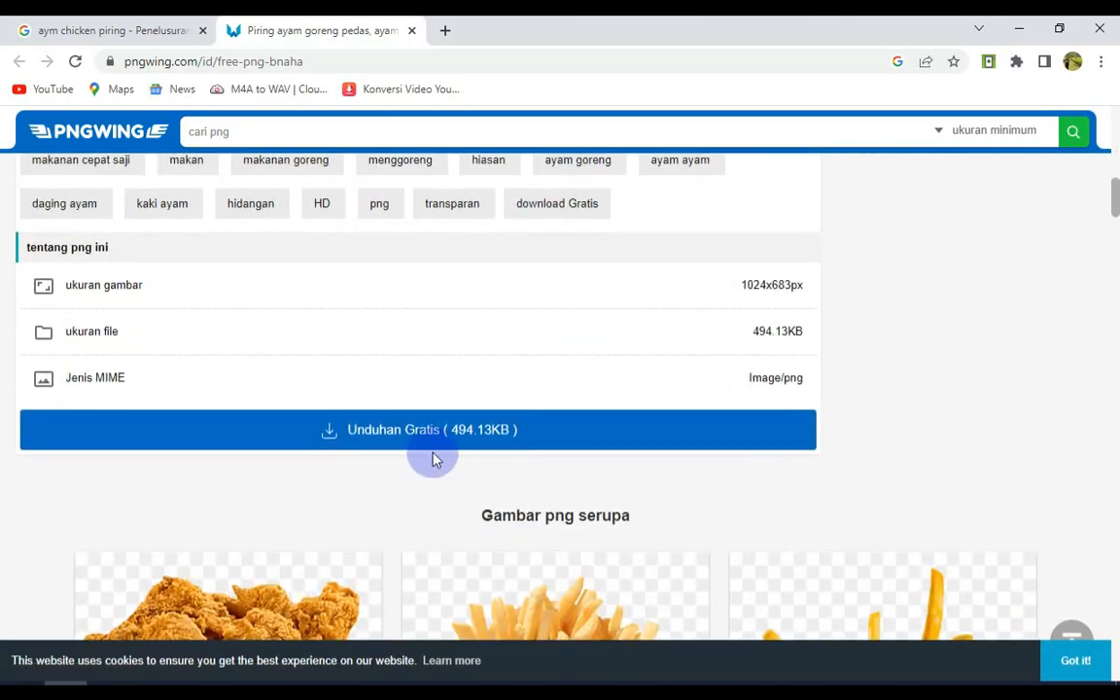
{"action": "left_click", "coordinate": [435, 437]}
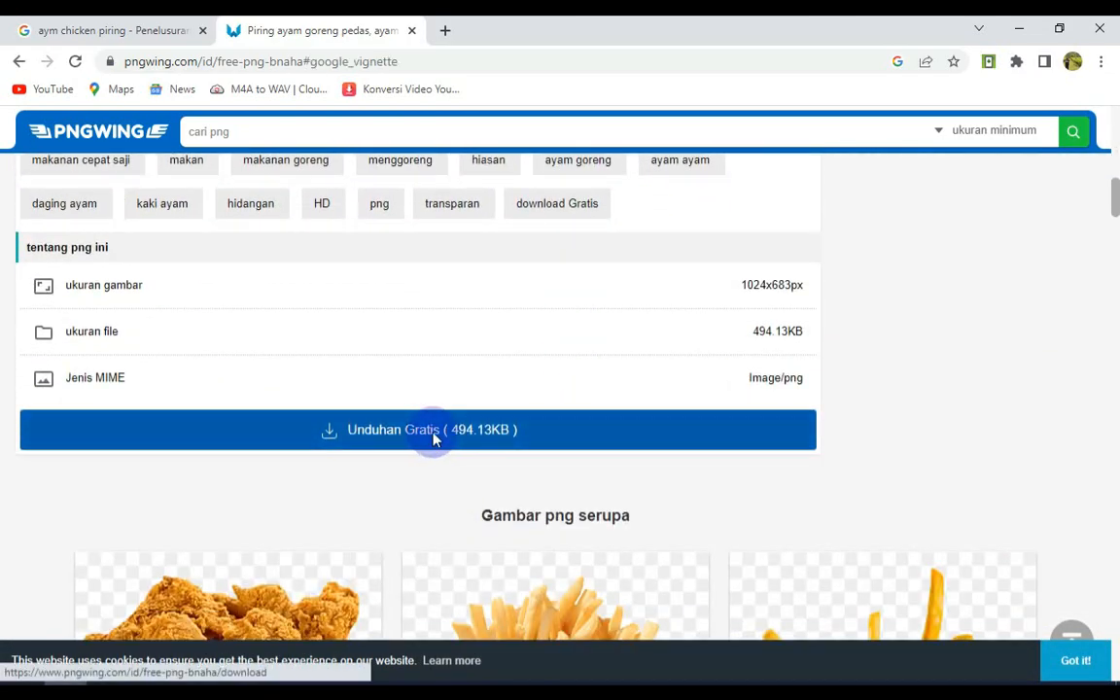
{"action": "left_click", "coordinate": [697, 264]}
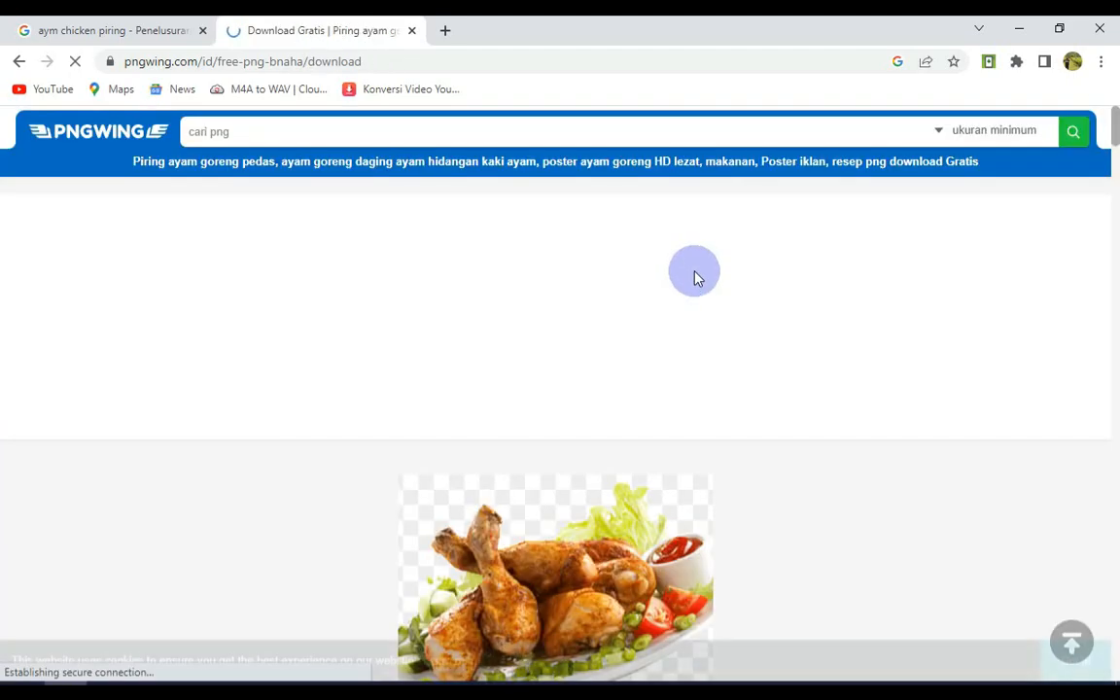
Step: Complete the character-order check on PNGWing to download the drumstick plate PNG
{"action": "scroll", "coordinate": [697, 282], "scroll_direction": "down", "scroll_amount": 3}
{"action": "scroll", "coordinate": [691, 297], "scroll_direction": "down", "scroll_amount": 3}
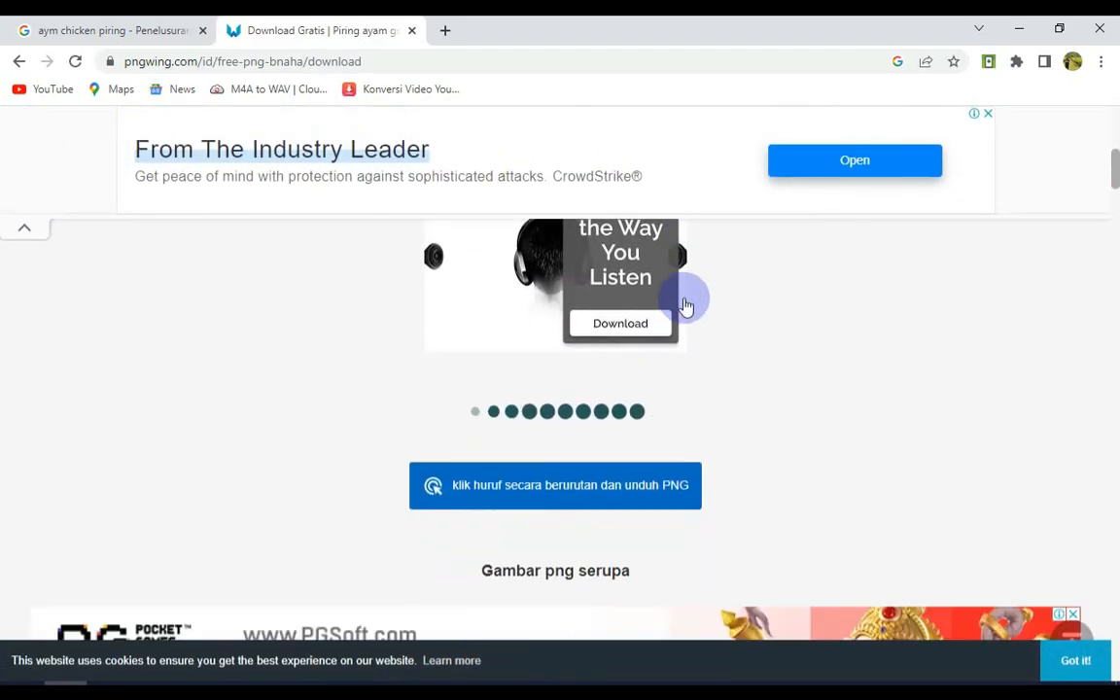
{"action": "left_click", "coordinate": [564, 491]}
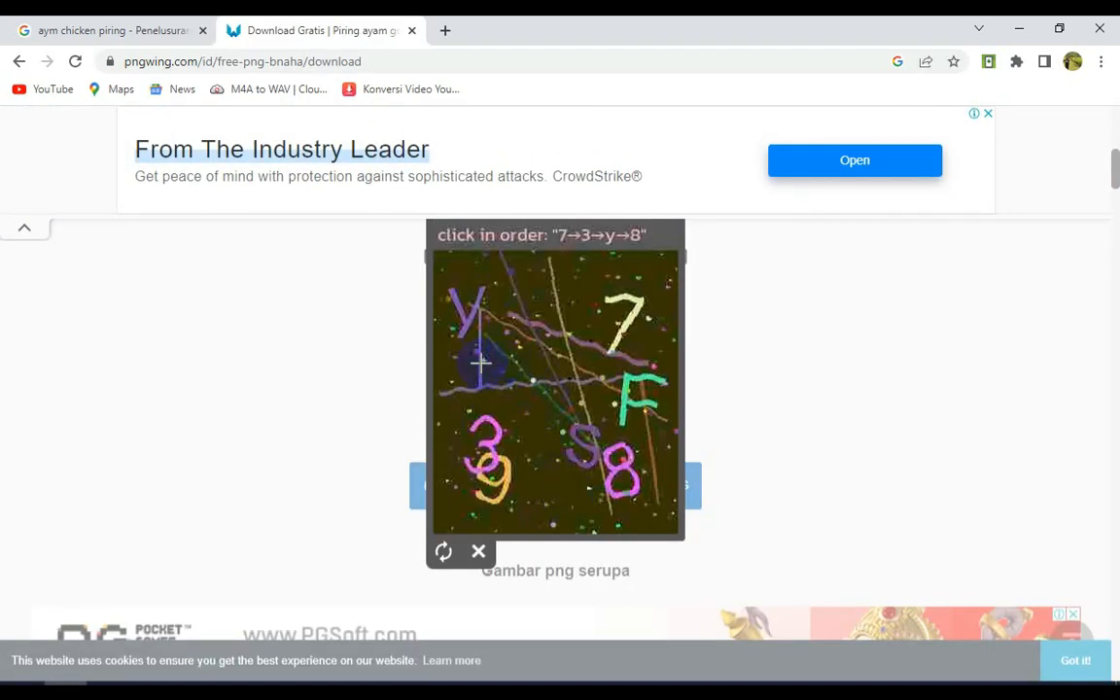
{"action": "left_click", "coordinate": [630, 308]}
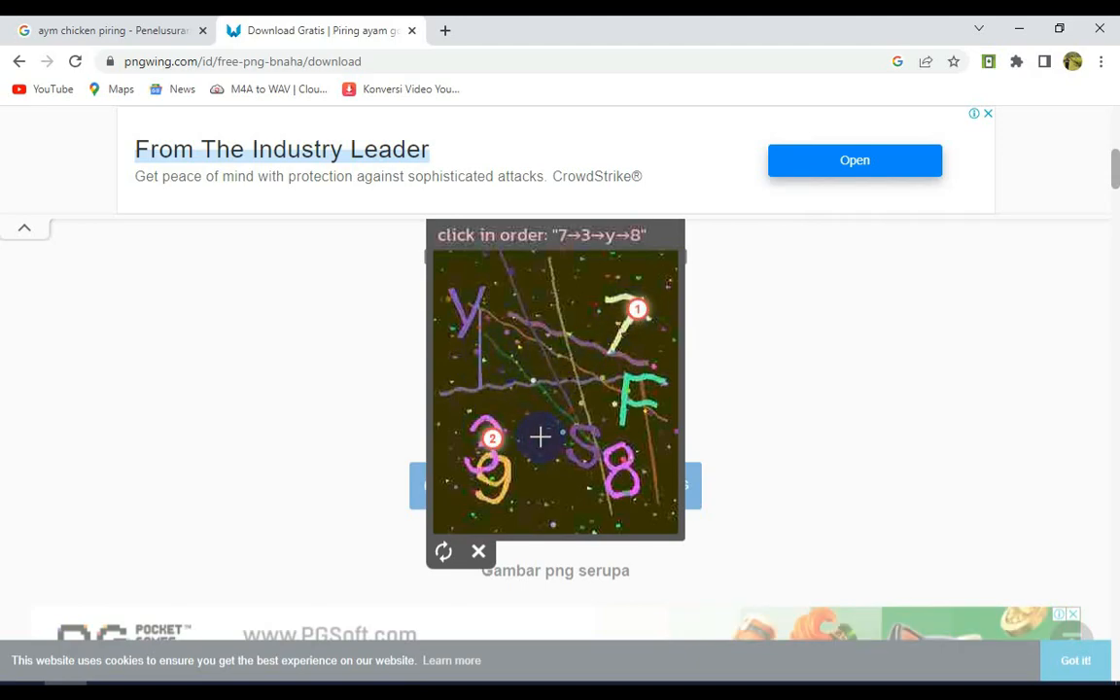
{"action": "left_click", "coordinate": [610, 458]}
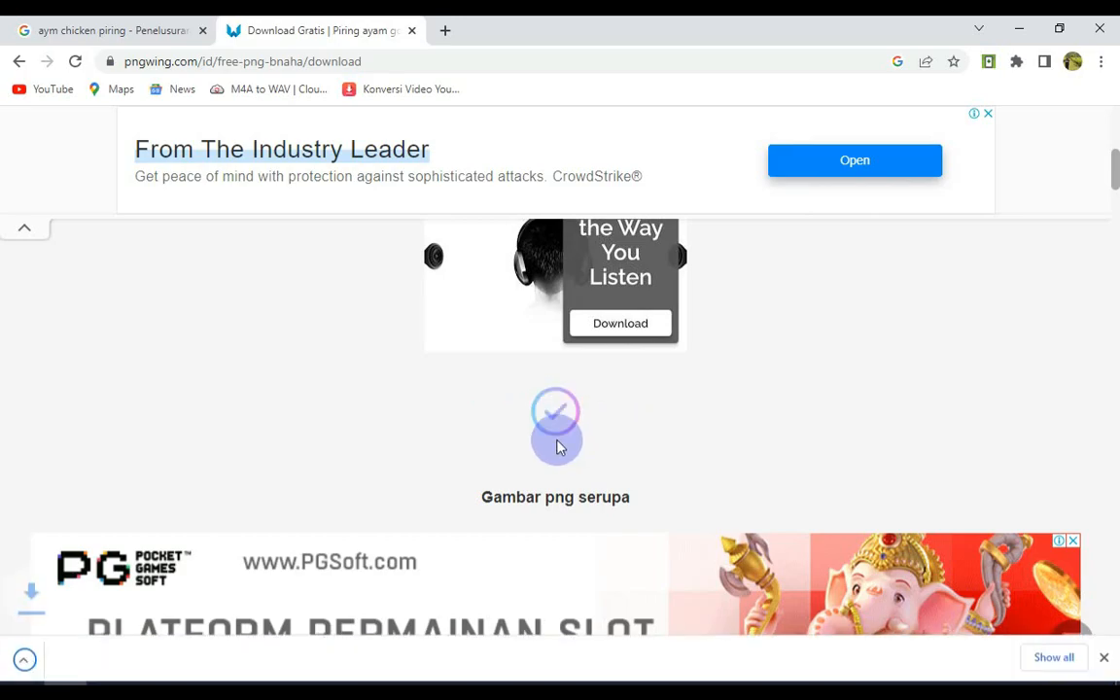
{"action": "scroll", "coordinate": [556, 445], "scroll_direction": "down", "scroll_amount": 2}
Step: Bring the downloaded chicken plate image into the CorelDRAW banner and enlarge it to about 155.7 × 103.9 cm over the right half
{"action": "left_click_drag", "start_coordinate": [114, 650], "coordinate": [555, 219]}
{"action": "scroll", "coordinate": [554, 303], "scroll_direction": "down", "scroll_amount": 1}
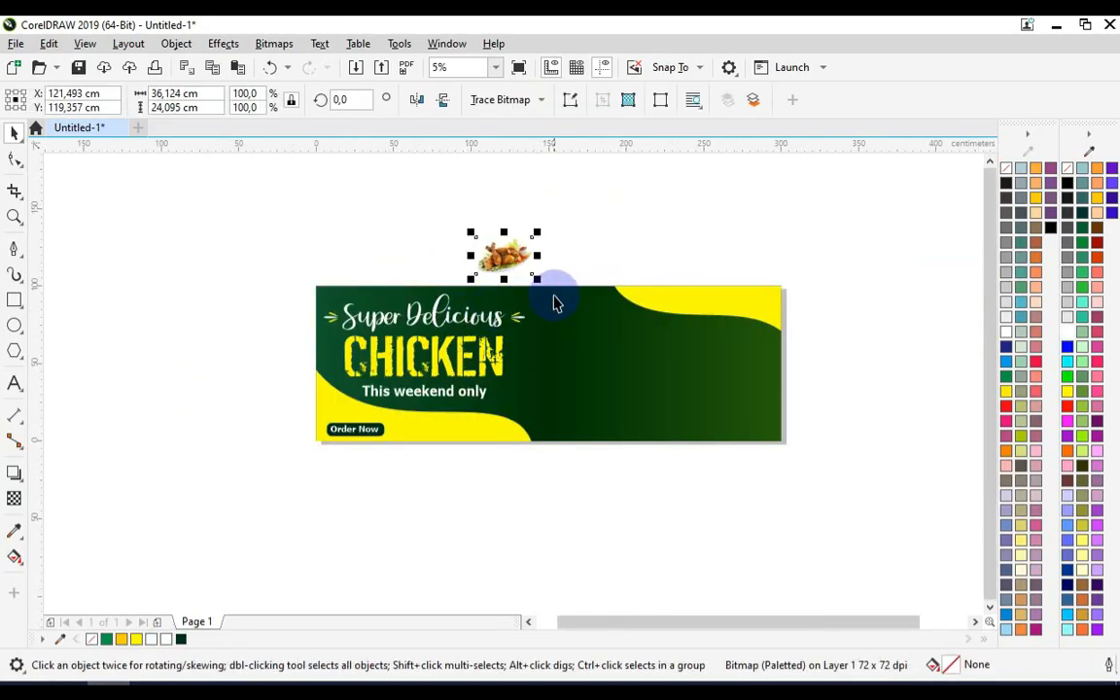
{"action": "left_click_drag", "start_coordinate": [540, 286], "coordinate": [630, 341]}
{"action": "left_click_drag", "start_coordinate": [545, 258], "coordinate": [683, 354]}
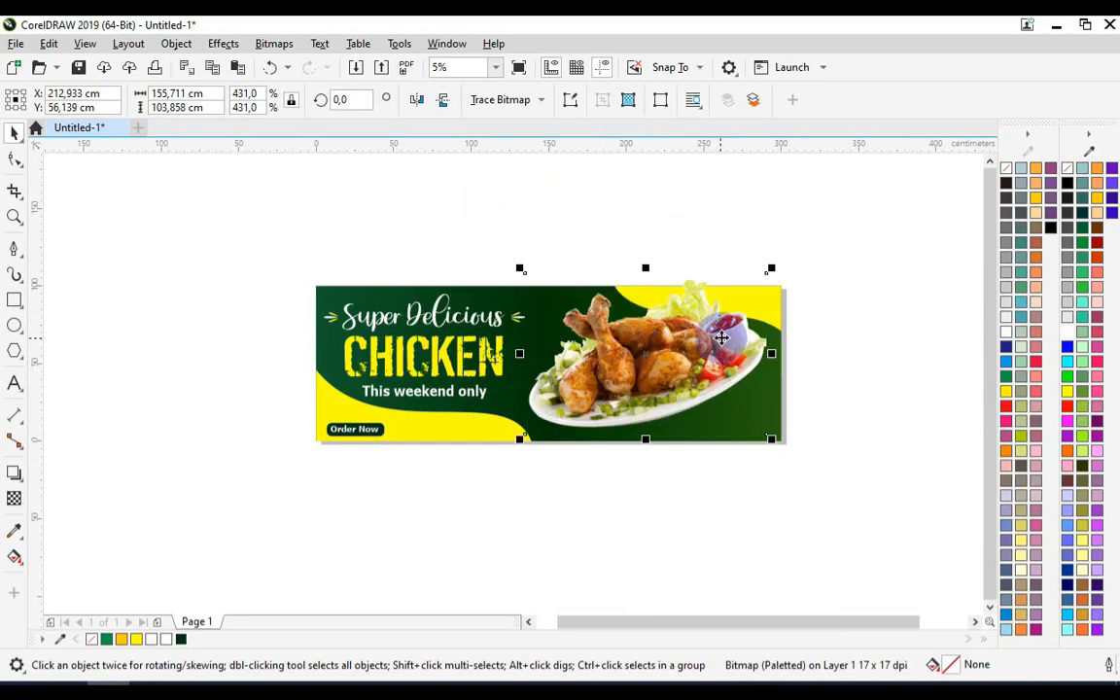
Step: Resize the chicken plate image to about 143.9 × 96.0 cm and position it within the right half of the banner
{"action": "scroll", "coordinate": [727, 333], "scroll_direction": "up", "scroll_amount": 1}
{"action": "left_click_drag", "start_coordinate": [810, 208], "coordinate": [736, 258]}
{"action": "left_click_drag", "start_coordinate": [614, 383], "coordinate": [709, 349]}
{"action": "left_click_drag", "start_coordinate": [818, 242], "coordinate": [831, 235]}
{"action": "left_click_drag", "start_coordinate": [728, 348], "coordinate": [713, 351]}
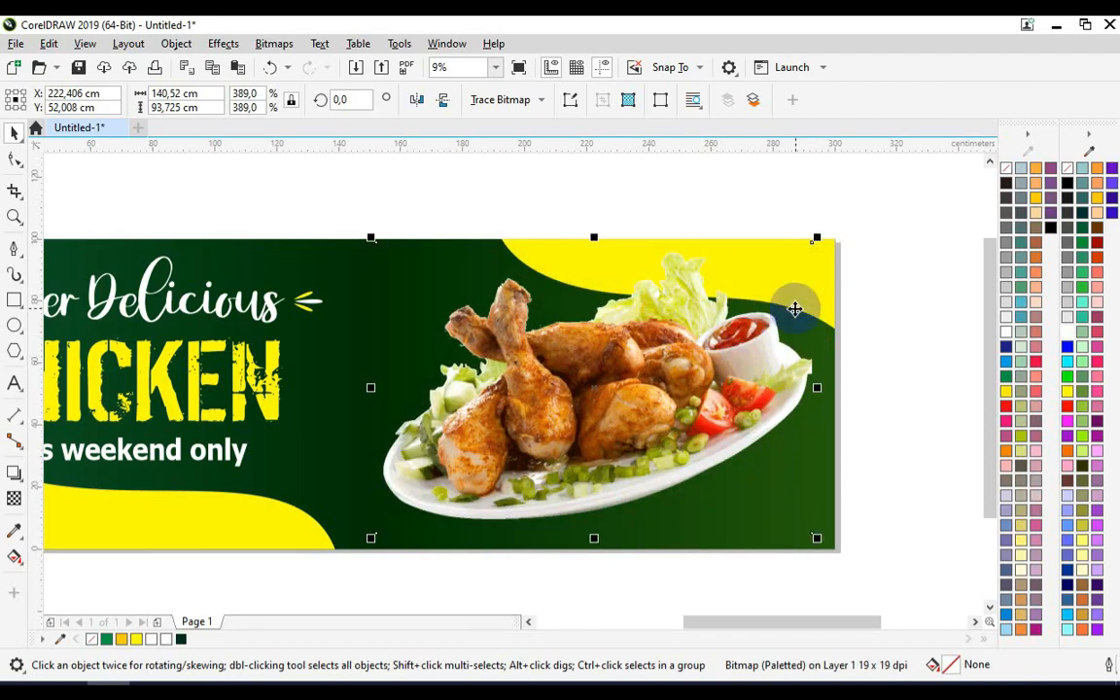
{"action": "left_click_drag", "start_coordinate": [822, 249], "coordinate": [826, 233]}
{"action": "left_click_drag", "start_coordinate": [737, 330], "coordinate": [737, 331]}
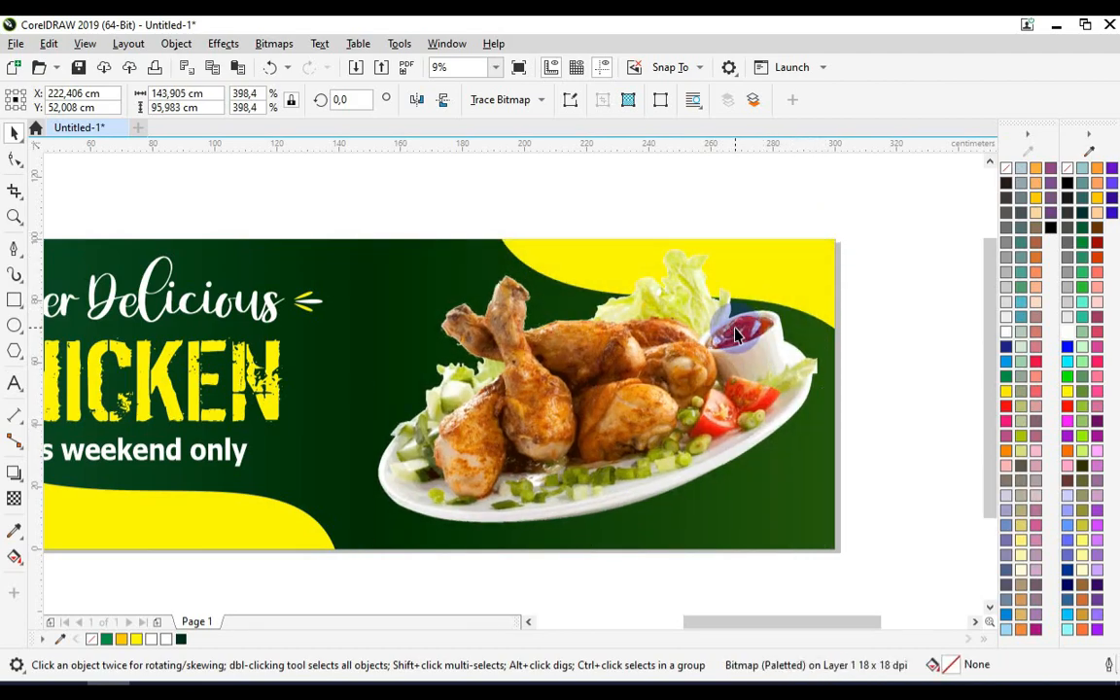
{"action": "left_click", "coordinate": [893, 340]}
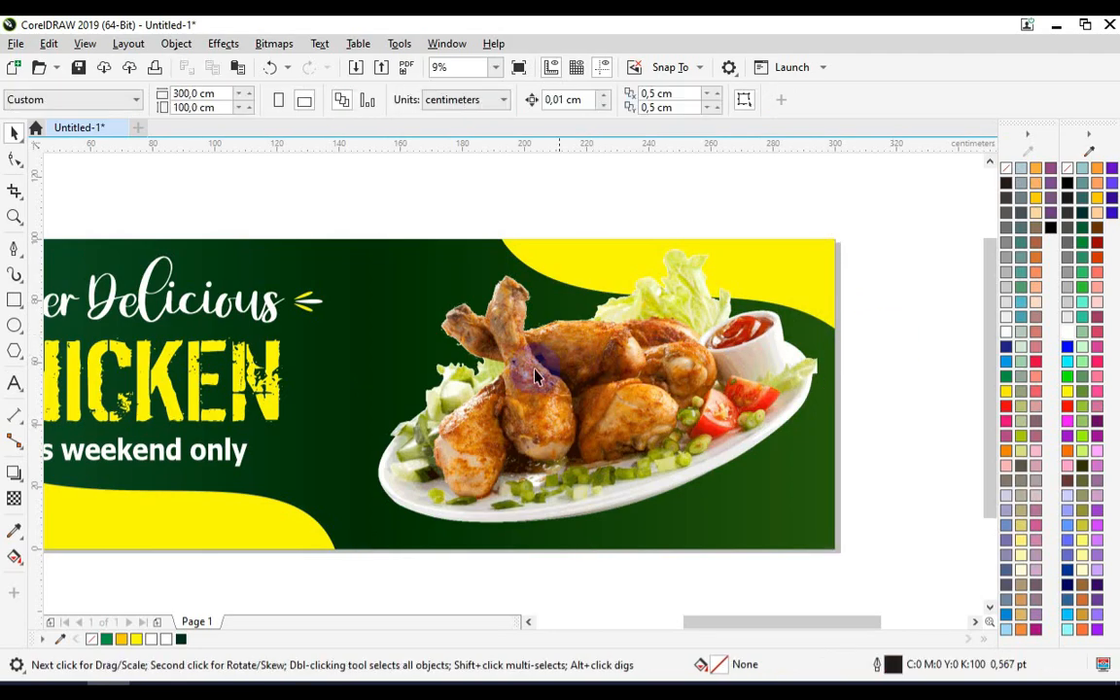
Step: Draw a circle about 1.8 cm across between "CHICKEN" and the plate, filled white without an outline
{"action": "left_click", "coordinate": [17, 328]}
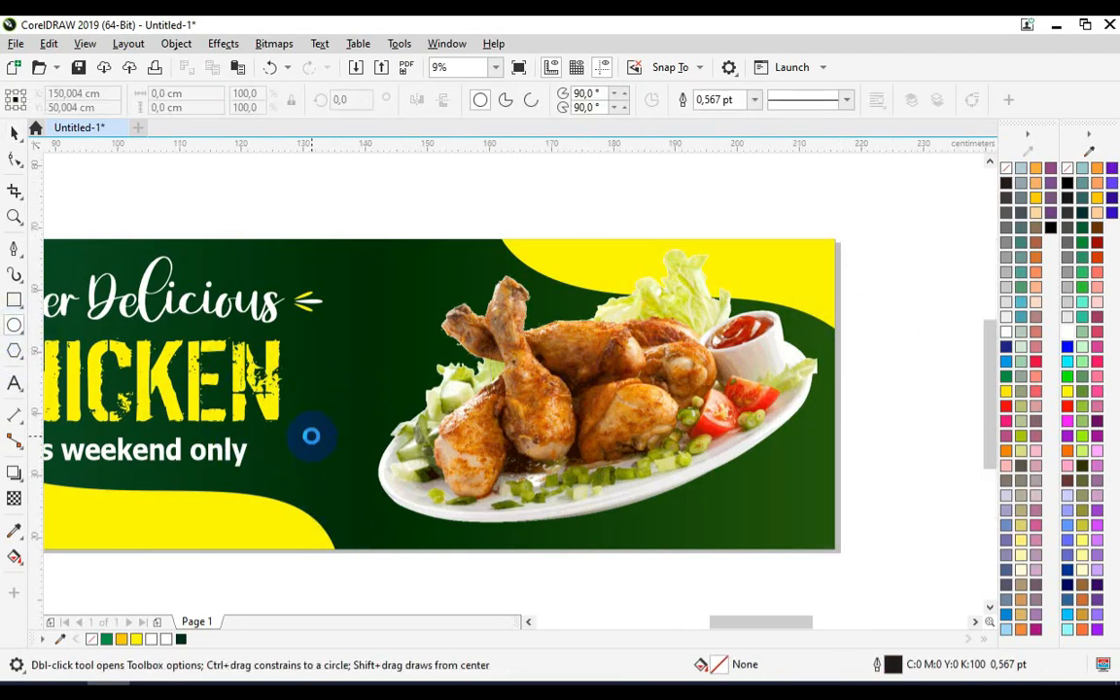
{"action": "scroll", "coordinate": [317, 420], "scroll_direction": "up", "scroll_amount": 2}
{"action": "left_click_drag", "start_coordinate": [297, 384], "coordinate": [330, 417]}
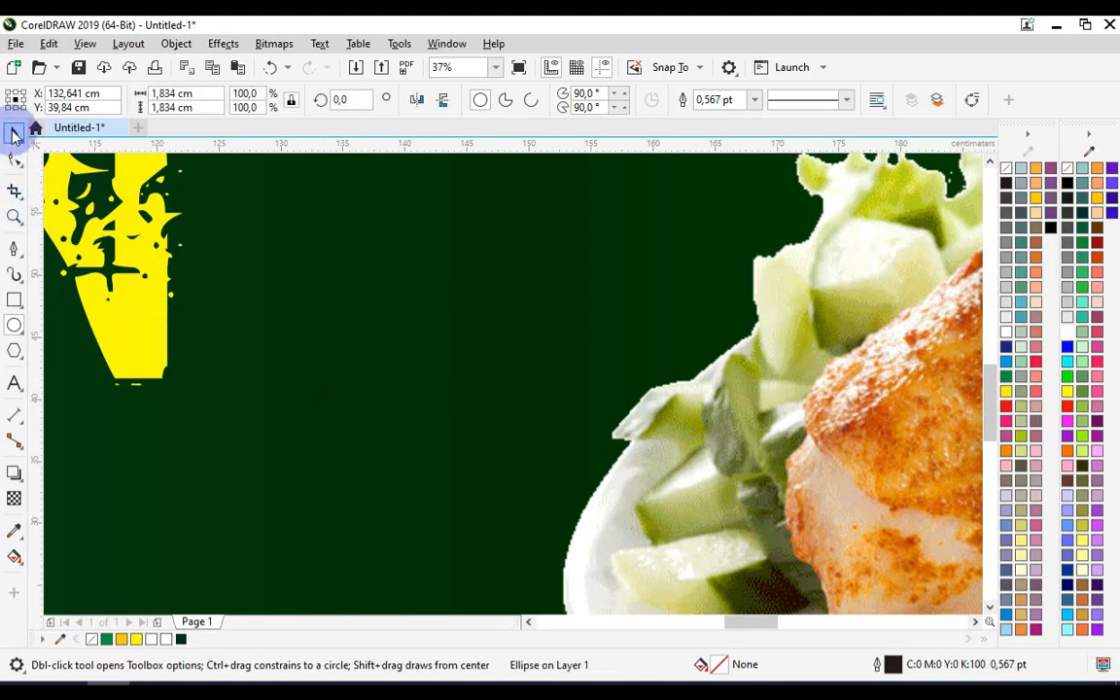
{"action": "left_click", "coordinate": [15, 134]}
{"action": "left_click", "coordinate": [1067, 331]}
{"action": "left_click", "coordinate": [755, 100]}
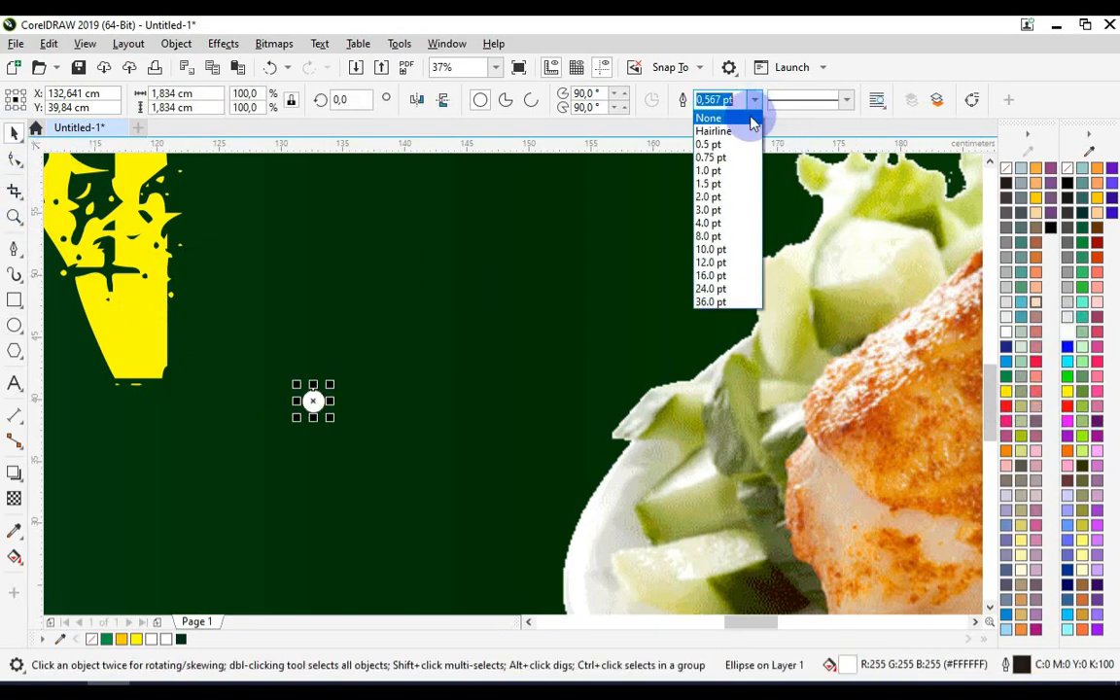
{"action": "left_click", "coordinate": [754, 120]}
Step: Duplicate the white circle to the right to form an evenly spaced row of four about 10.7 cm wide
{"action": "scroll", "coordinate": [321, 413], "scroll_direction": "up", "scroll_amount": 1}
{"action": "left_click_drag", "start_coordinate": [347, 424], "coordinate": [369, 417]}
{"action": "key", "text": "ctrl+r"}
{"action": "key", "text": "ctrl+r"}
{"action": "scroll", "coordinate": [411, 300], "scroll_direction": "down", "scroll_amount": 2}
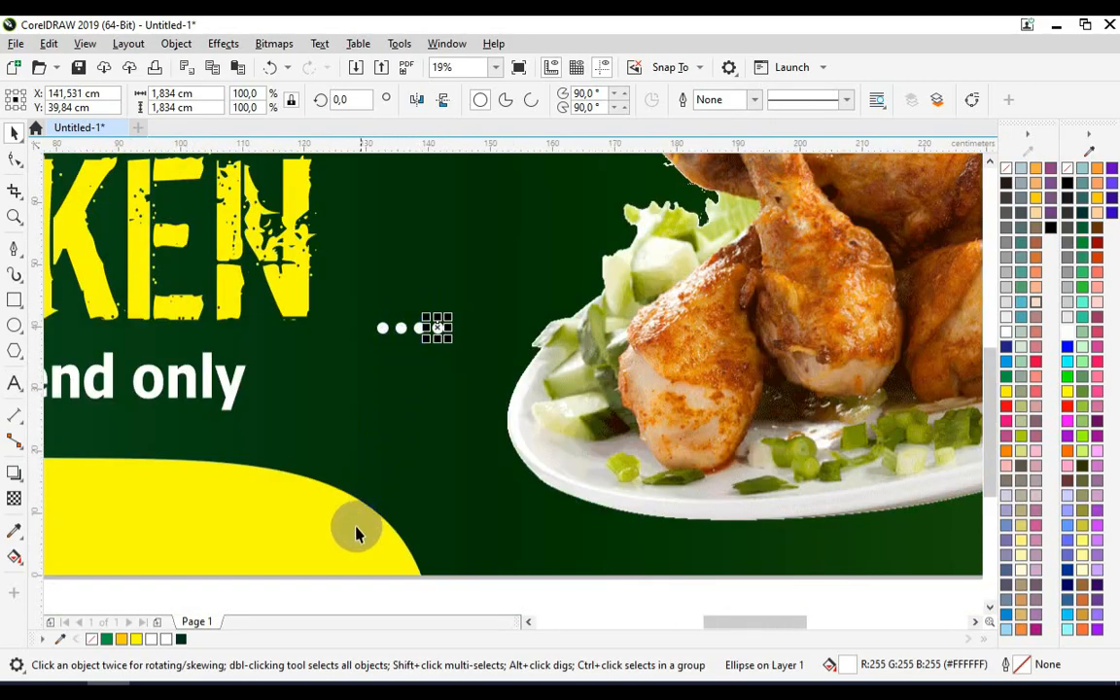
Step: Duplicate the circle row downward three times into a 4 × 4 dot grid about 12 cm tall and group it
{"action": "left_click_drag", "start_coordinate": [348, 595], "coordinate": [491, 289]}
{"action": "scroll", "coordinate": [412, 325], "scroll_direction": "up", "scroll_amount": 2}
{"action": "left_click_drag", "start_coordinate": [391, 348], "coordinate": [420, 412]}
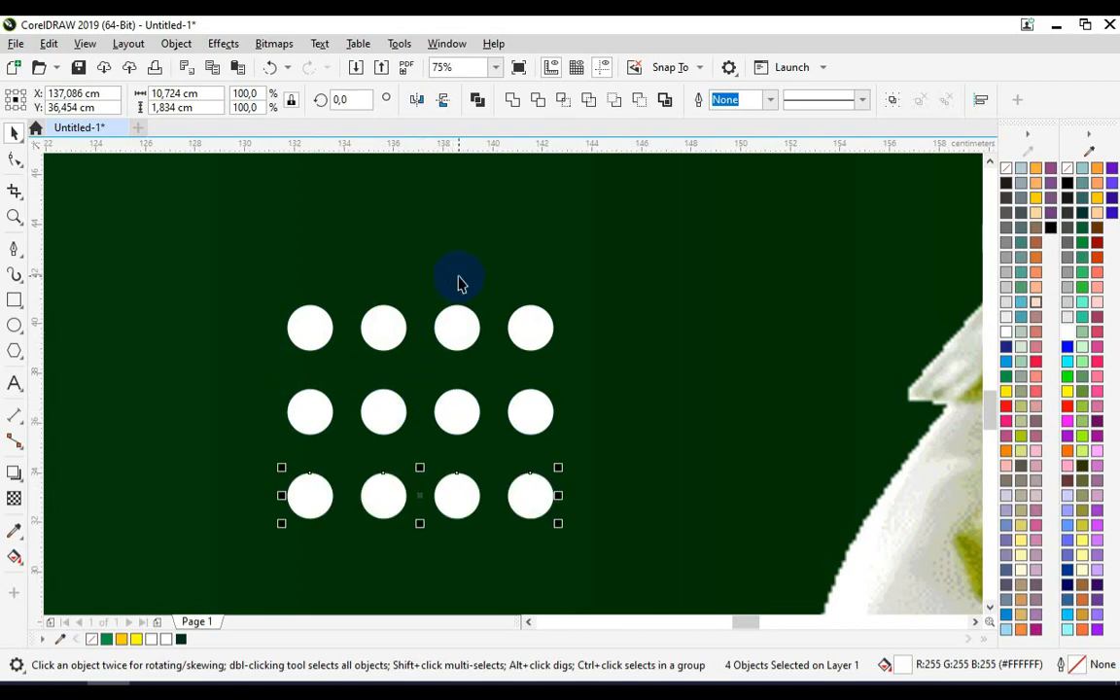
{"action": "key", "text": "ctrl+r"}
{"action": "key", "text": "ctrl+r"}
{"action": "scroll", "coordinate": [465, 281], "scroll_direction": "down", "scroll_amount": 2}
{"action": "left_click_drag", "start_coordinate": [530, 580], "coordinate": [333, 242]}
{"action": "key", "text": "ctrl+g"}
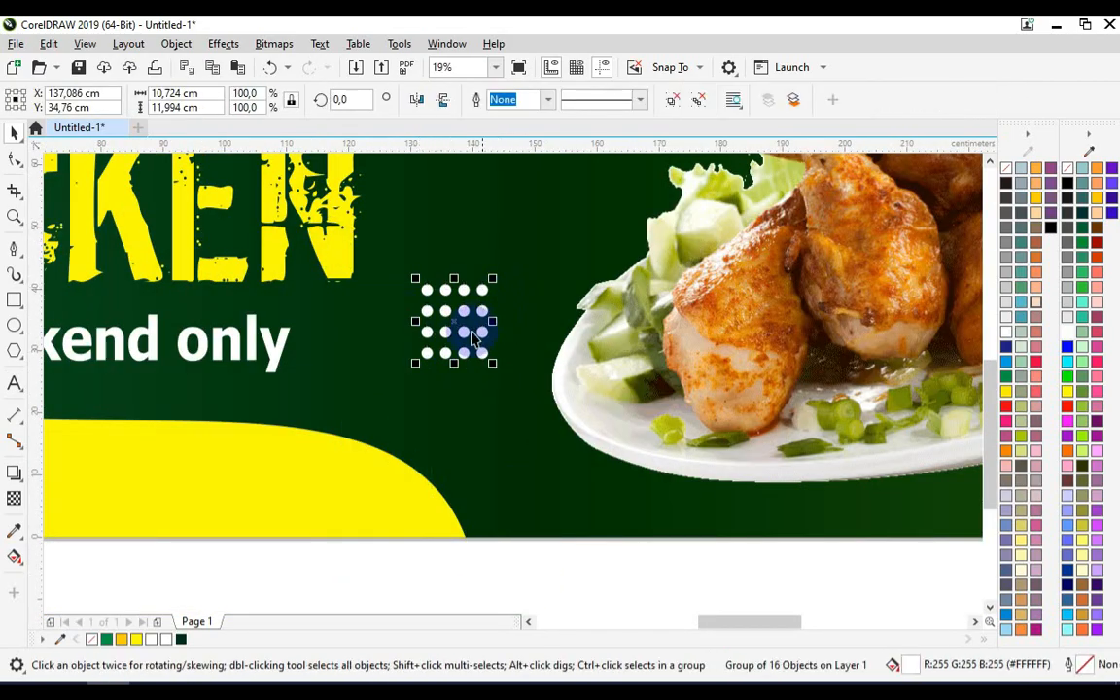
Step: Draw a triangle of about 3.0 × 2.6 cm below the dot grid, filled white without an outline
{"action": "left_click", "coordinate": [13, 350]}
{"action": "scroll", "coordinate": [445, 389], "scroll_direction": "up", "scroll_amount": 2}
{"action": "left_click_drag", "start_coordinate": [428, 395], "coordinate": [469, 433]}
{"action": "left_click", "coordinate": [14, 132]}
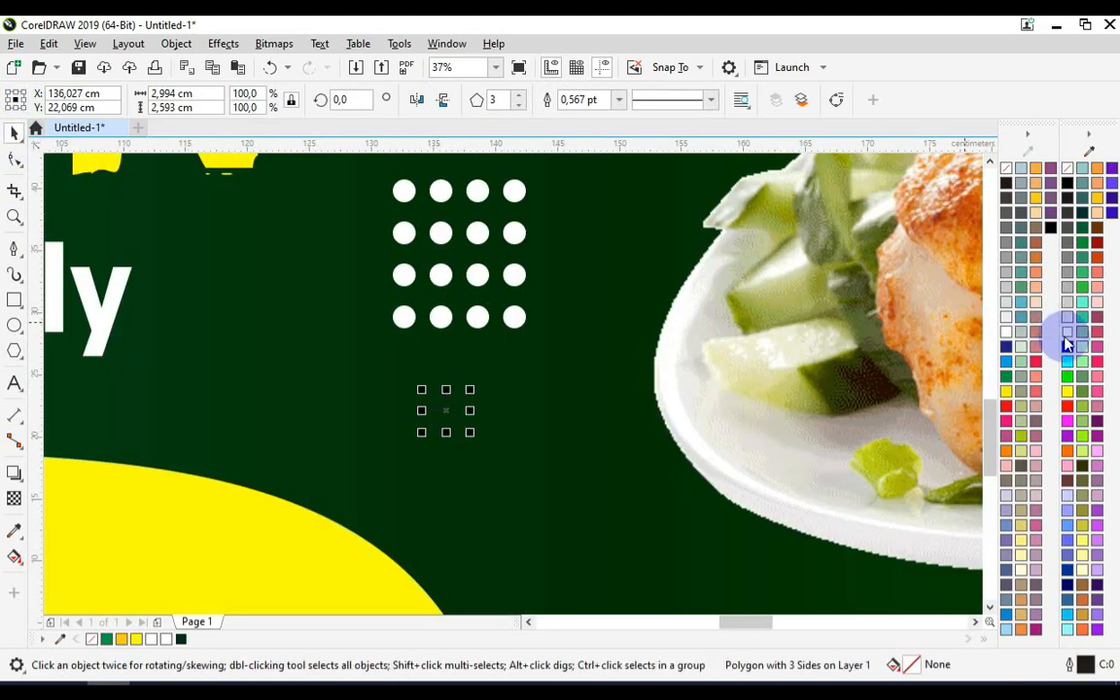
{"action": "left_click", "coordinate": [1067, 331]}
{"action": "right_click", "coordinate": [1067, 168]}
Step: Rotate the white triangle by 90° and mirror it horizontally so that it points right
{"action": "left_click", "coordinate": [346, 100]}
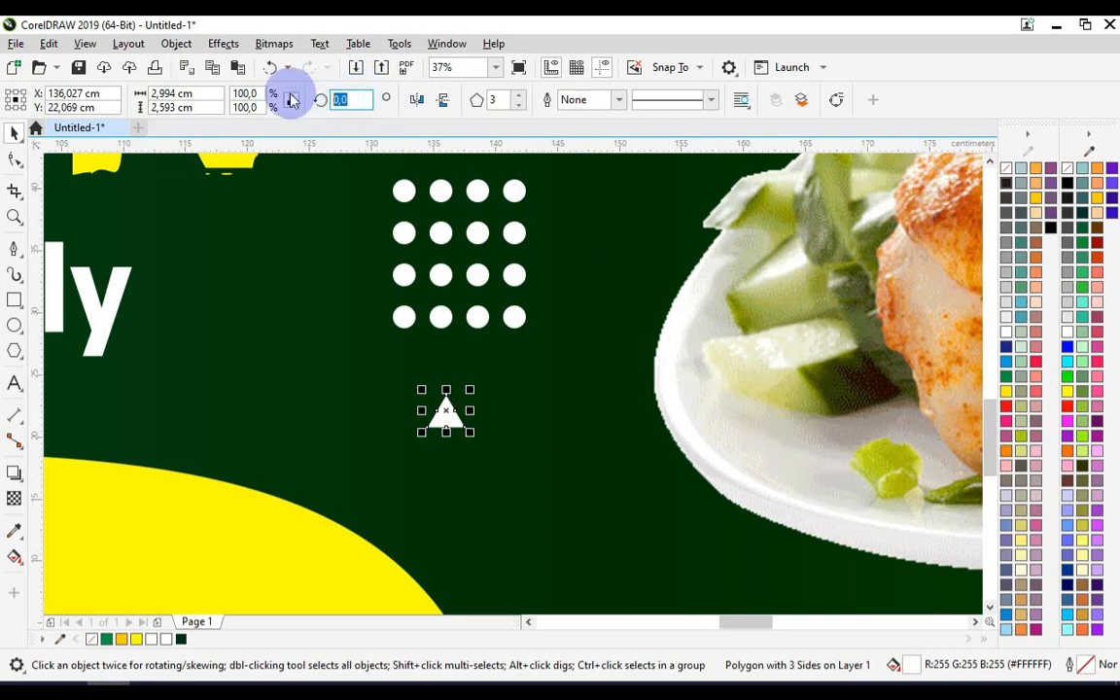
{"action": "key", "text": "Return"}
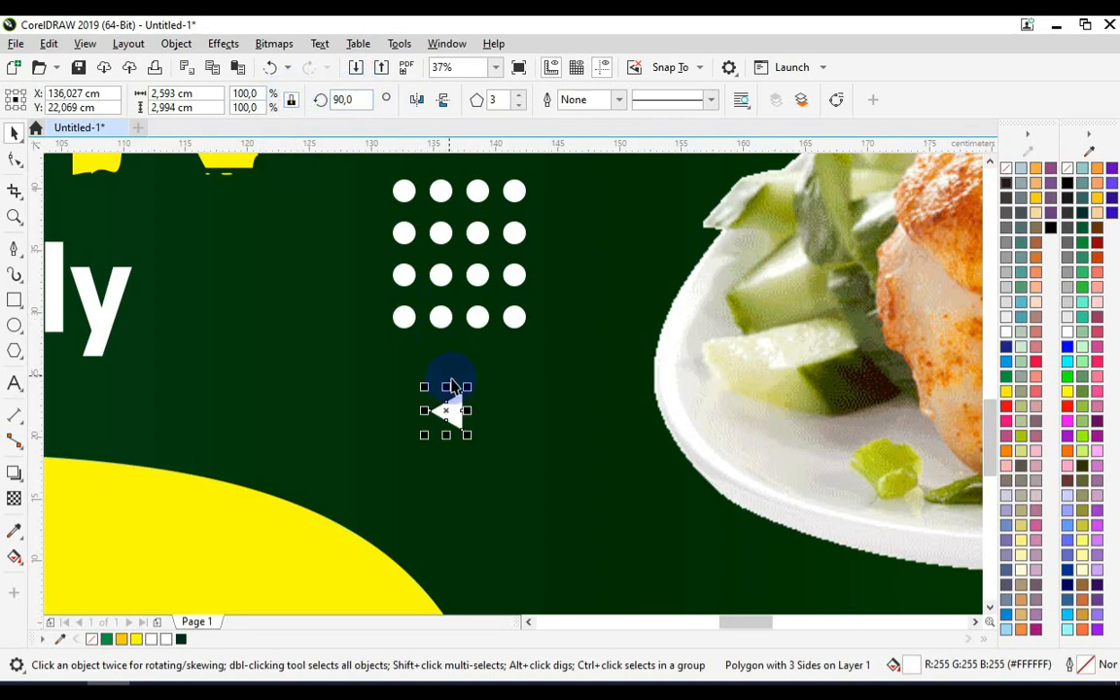
{"action": "left_click", "coordinate": [418, 103]}
Step: Duplicate the triangle to the right to form a row of three about 12.1 cm wide below the dot grid
{"action": "left_click_drag", "start_coordinate": [506, 425], "coordinate": [506, 425]}
{"action": "key", "text": "ctrl+d"}
{"action": "scroll", "coordinate": [487, 404], "scroll_direction": "down", "scroll_amount": 2}
{"action": "left_click_drag", "start_coordinate": [425, 390], "coordinate": [428, 389]}
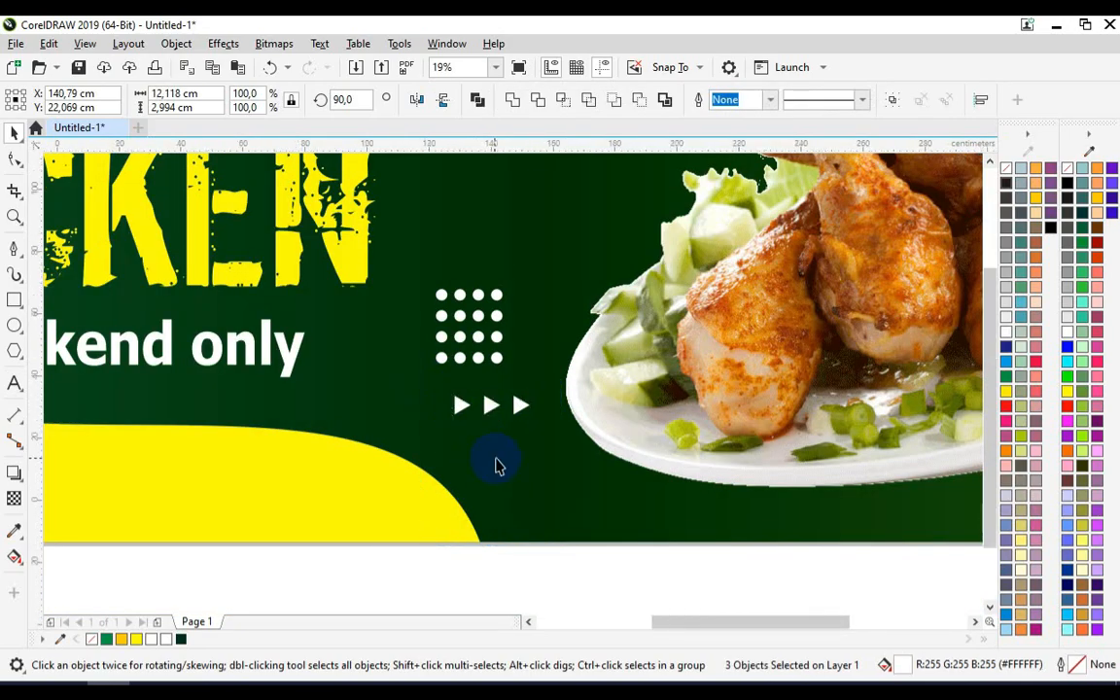
Step: Group the three white triangles and move the group above the dot grid, to about X 150 cm, Y 53 cm
{"action": "key", "text": "ctrl+g"}
{"action": "scroll", "coordinate": [494, 435], "scroll_direction": "down", "scroll_amount": 2}
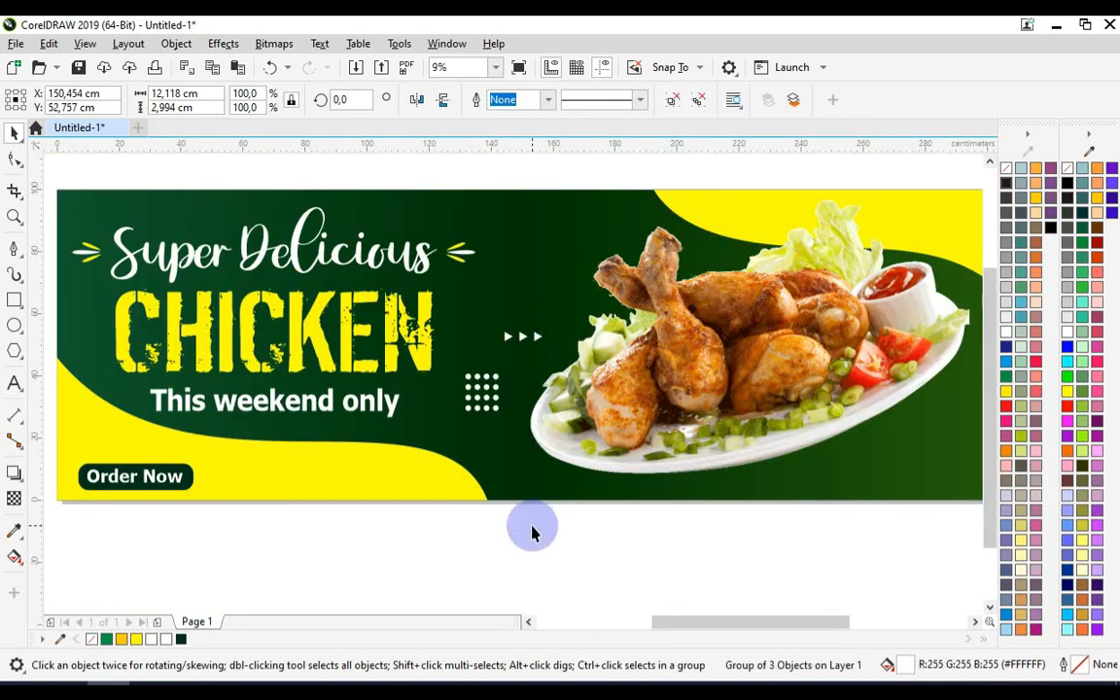
{"action": "left_click", "coordinate": [533, 530]}
{"action": "scroll", "coordinate": [549, 491], "scroll_direction": "down", "scroll_amount": 2}
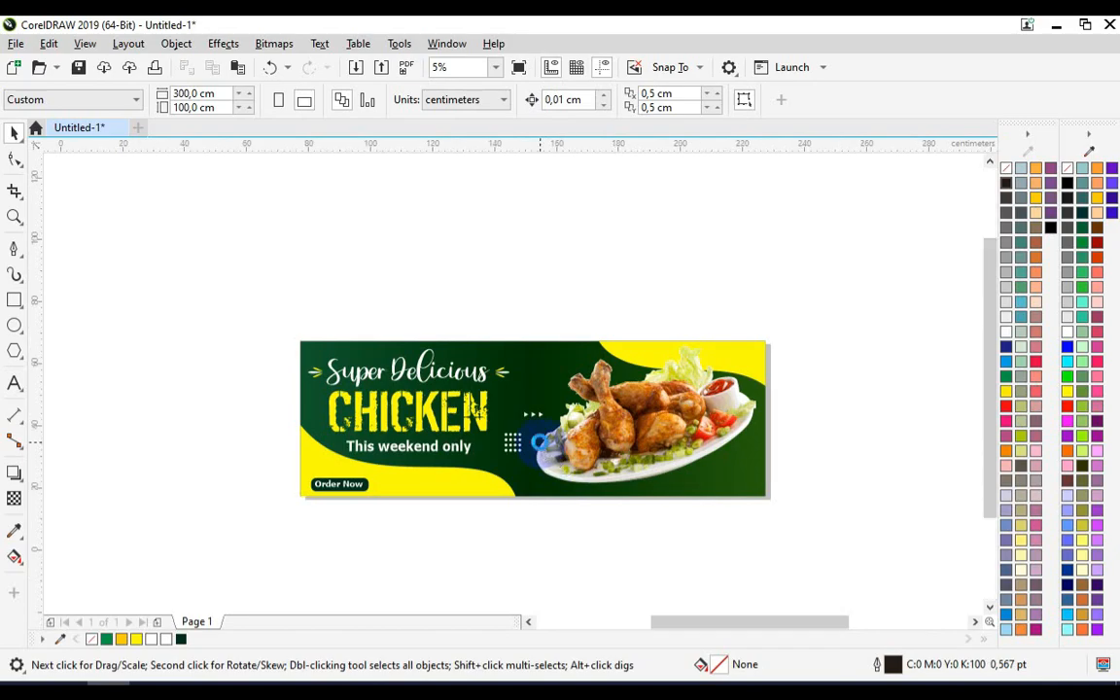
{"action": "scroll", "coordinate": [538, 442], "scroll_direction": "up", "scroll_amount": 2}
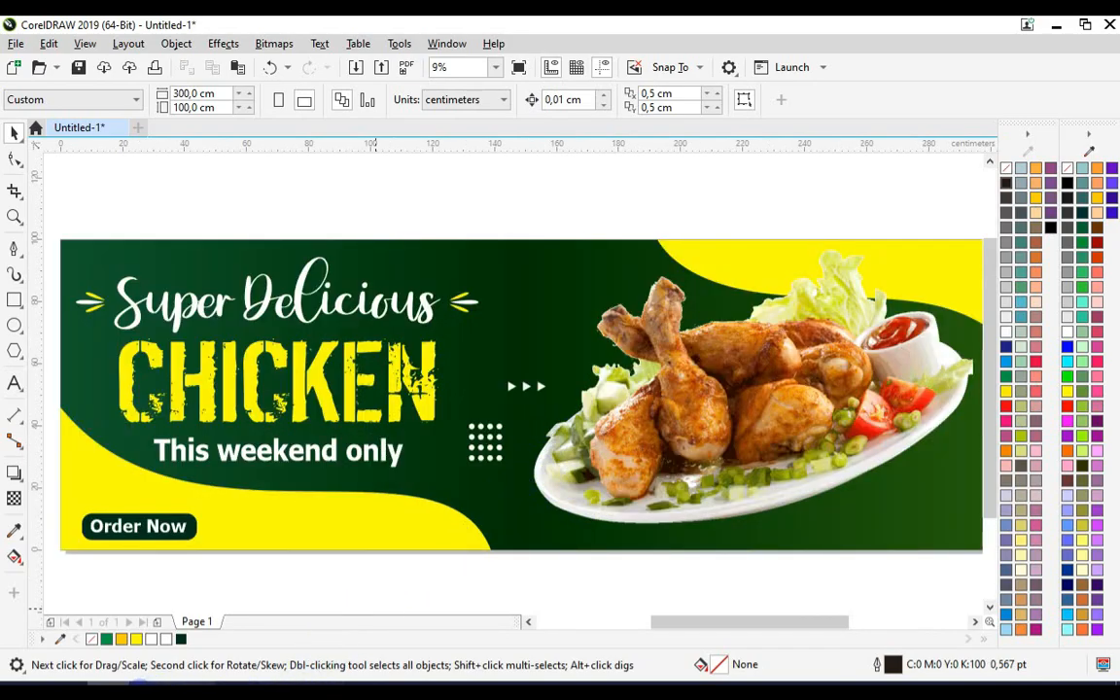
Step: Switch to the web browser and search Google for "logo wa"
{"action": "left_click", "coordinate": [321, 54]}
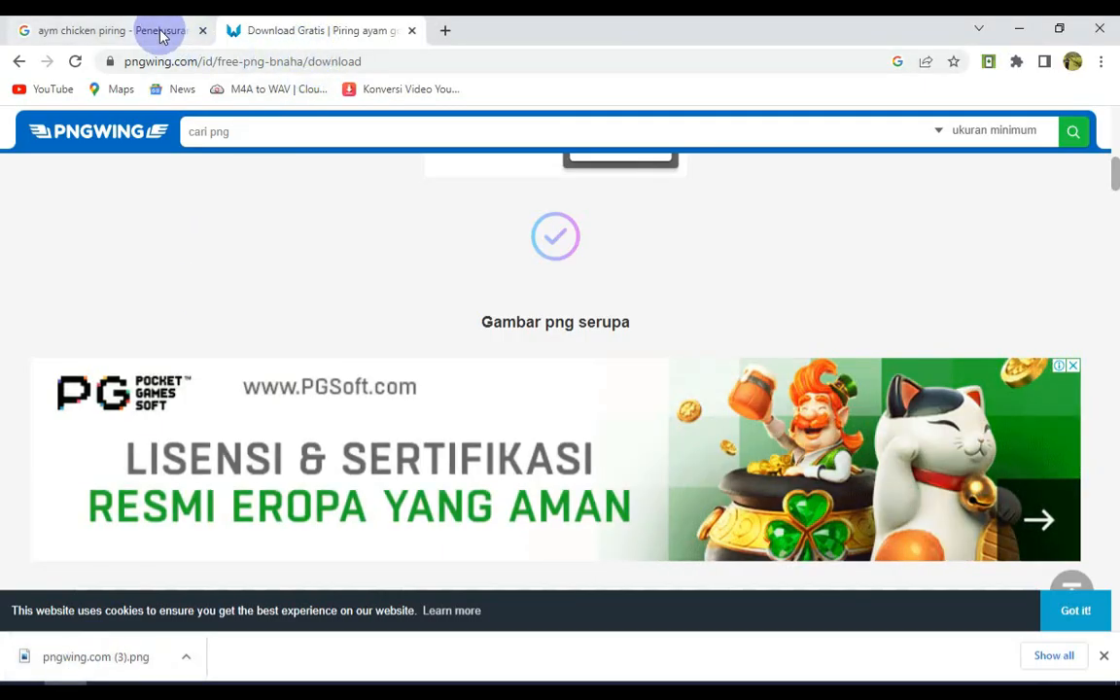
{"action": "left_click", "coordinate": [162, 32]}
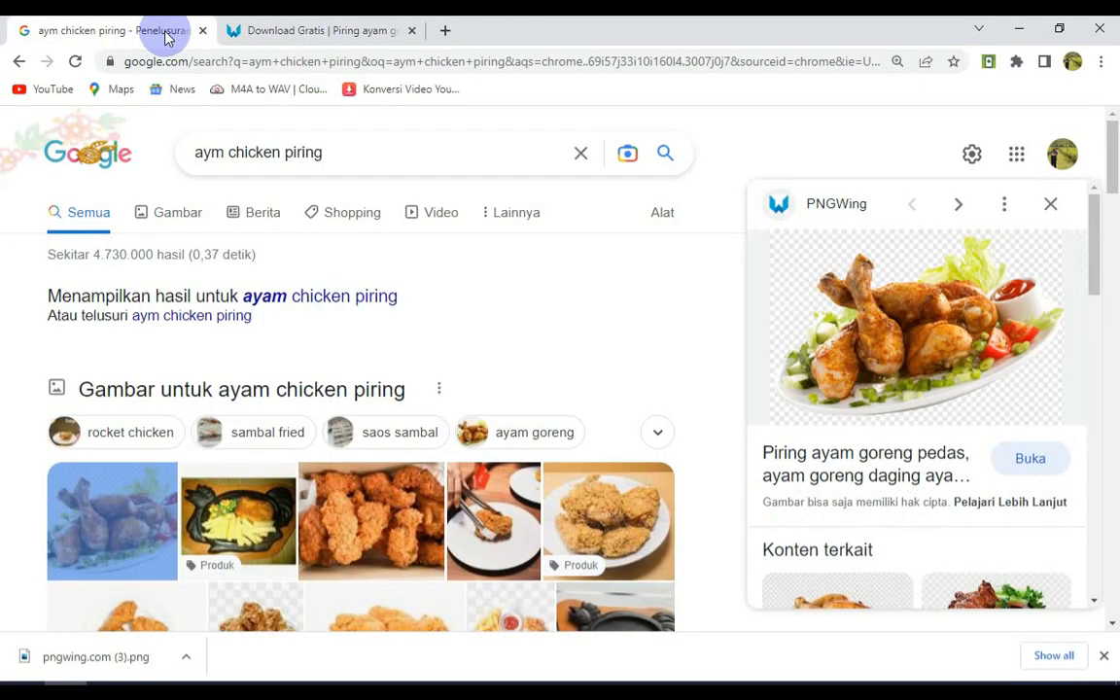
{"action": "left_click", "coordinate": [347, 151]}
{"action": "key", "text": "ctrl+a"}
{"action": "type", "text": "logo wa"}
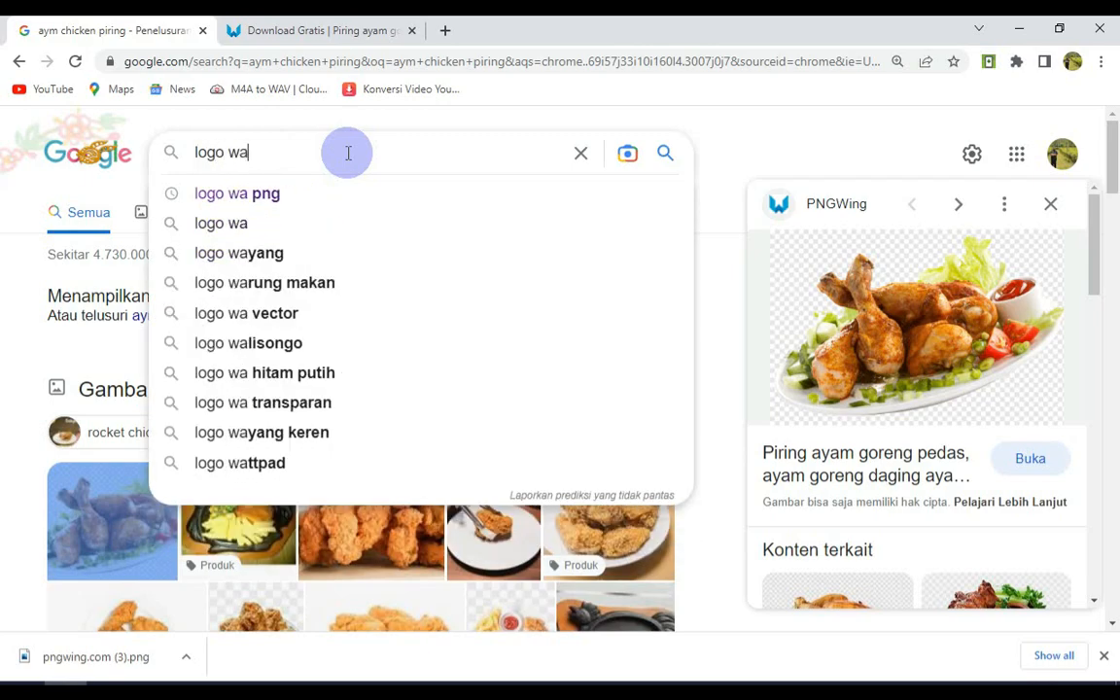
{"action": "key", "text": "Return"}
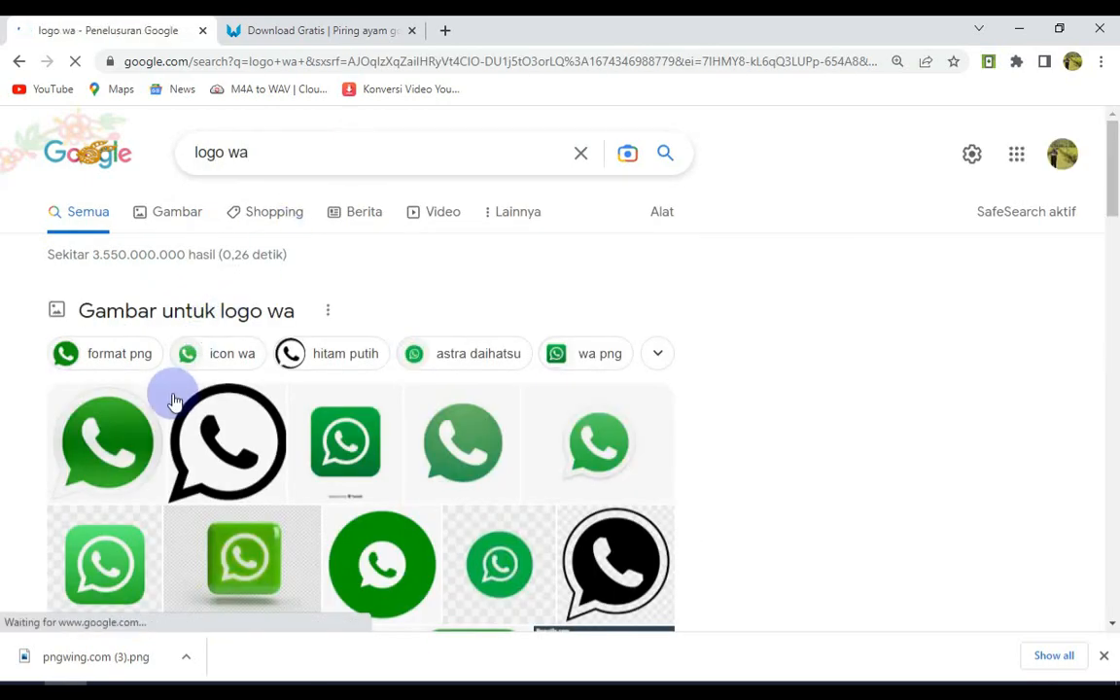
Step: Save the first green WhatsApp logo result to Downloads as PNG image logo-wa-whatsapp-300x300 (1)
{"action": "left_click", "coordinate": [134, 444]}
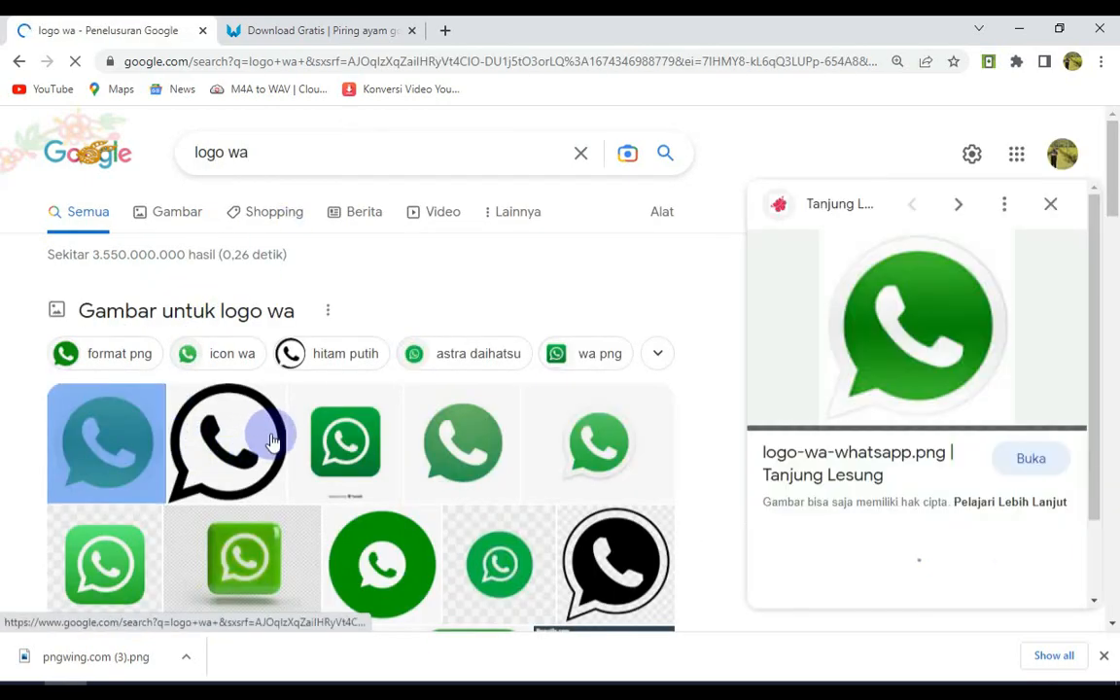
{"action": "right_click", "coordinate": [888, 280]}
{"action": "left_click", "coordinate": [935, 486]}
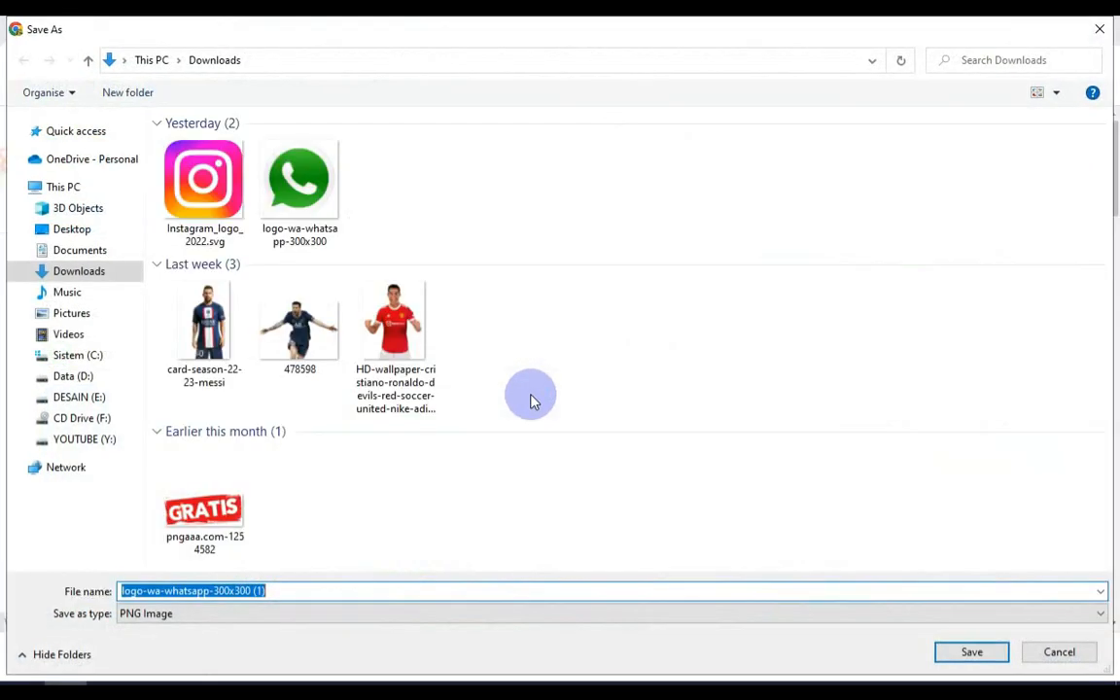
{"action": "key", "text": "Return"}
Step: Bring the downloaded WhatsApp logo into the CorelDRAW banner and place it beside the "Order Now" button, at about X 56 cm, Y 8 cm
{"action": "left_click_drag", "start_coordinate": [75, 660], "coordinate": [392, 595]}
{"action": "scroll", "coordinate": [420, 548], "scroll_direction": "up", "scroll_amount": 2}
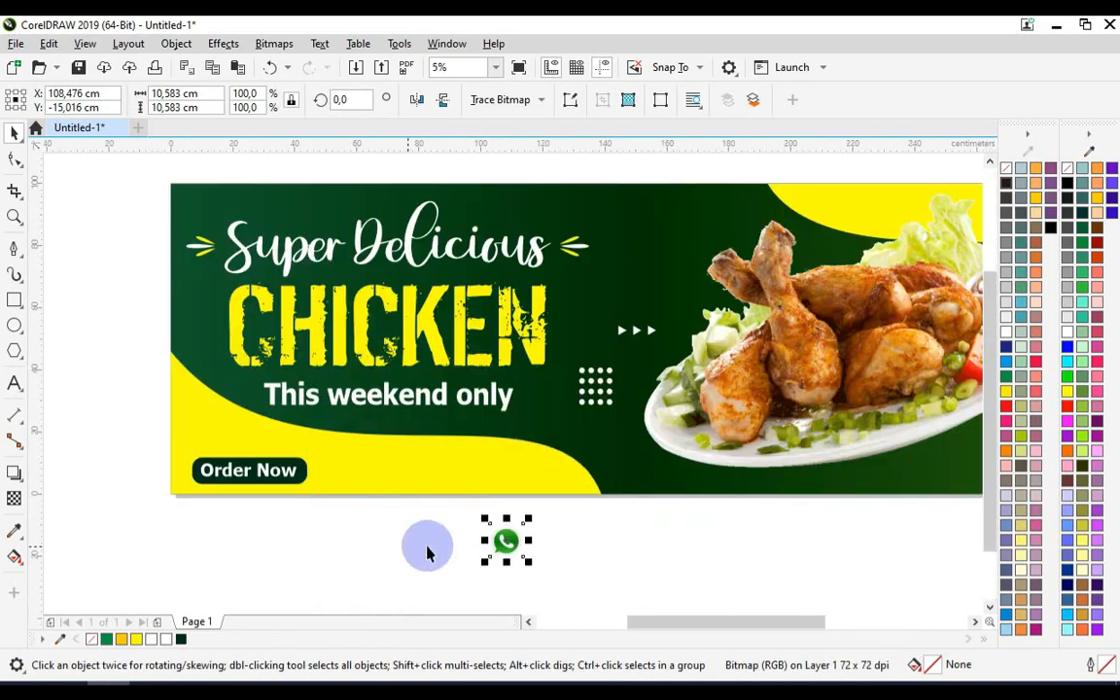
{"action": "left_click_drag", "start_coordinate": [562, 537], "coordinate": [245, 397]}
{"action": "scroll", "coordinate": [222, 352], "scroll_direction": "up", "scroll_amount": 2}
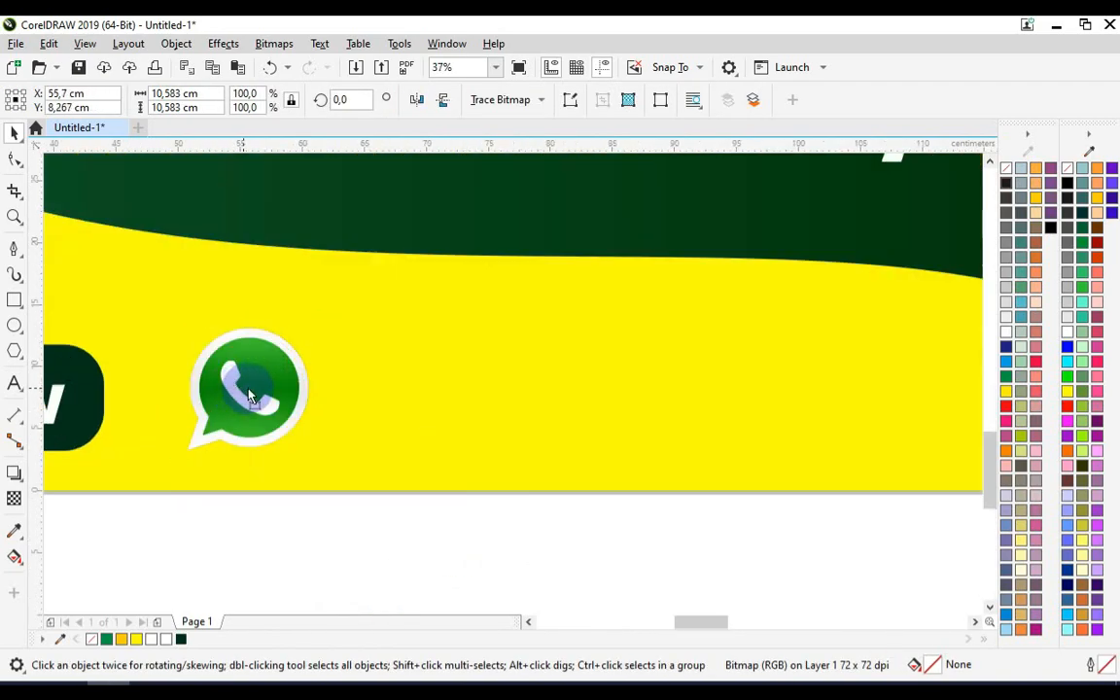
Step: Copy the "Order Now" text to just right of the WhatsApp logo and fill the copy dark green #013319
{"action": "scroll", "coordinate": [222, 354], "scroll_direction": "down", "scroll_amount": 2}
{"action": "left_click", "coordinate": [161, 402]}
{"action": "left_click", "coordinate": [130, 418], "text": "ctrl"}
{"action": "left_click_drag", "start_coordinate": [130, 418], "coordinate": [457, 420]}
{"action": "left_click", "coordinate": [181, 639]}
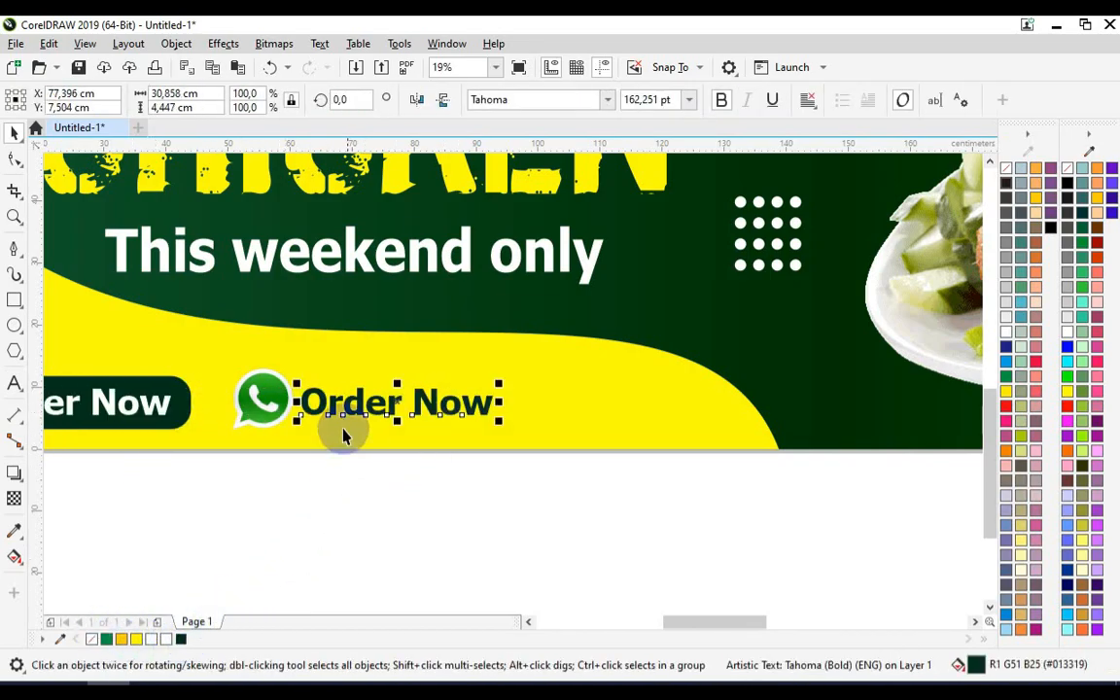
Step: Replace the copied text beside the WhatsApp logo with the contact phone number
{"action": "double_click", "coordinate": [363, 400]}
{"action": "scroll", "coordinate": [363, 400], "scroll_direction": "up", "scroll_amount": 2}
{"action": "key", "text": "ctrl+a"}
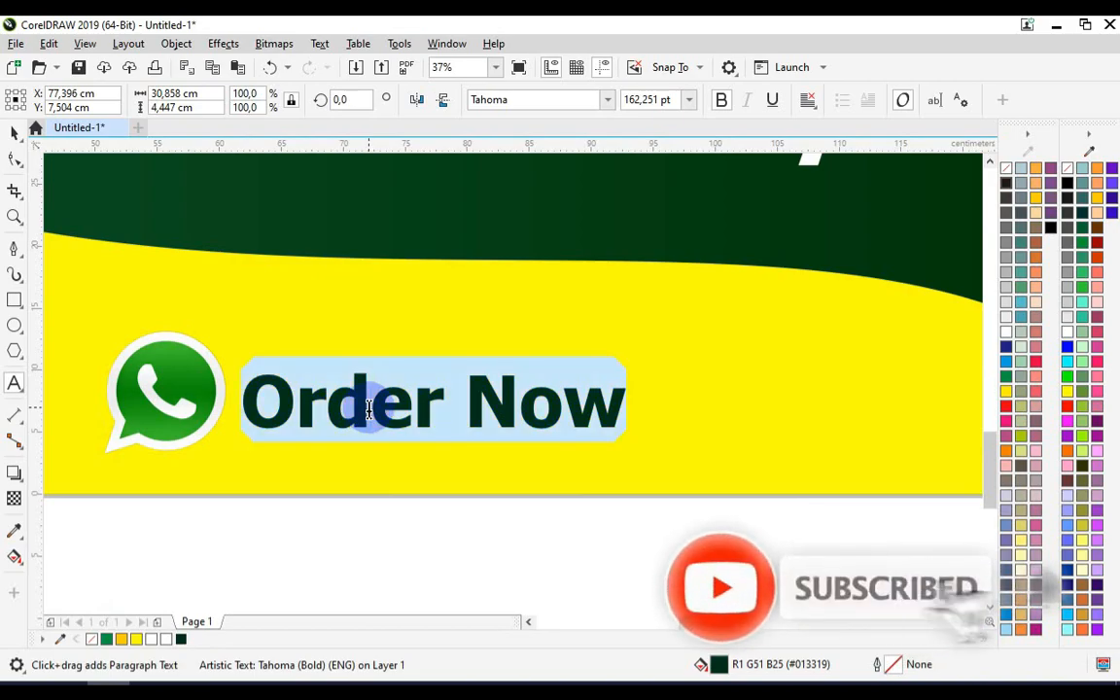
{"action": "type", "text": "0888 "}
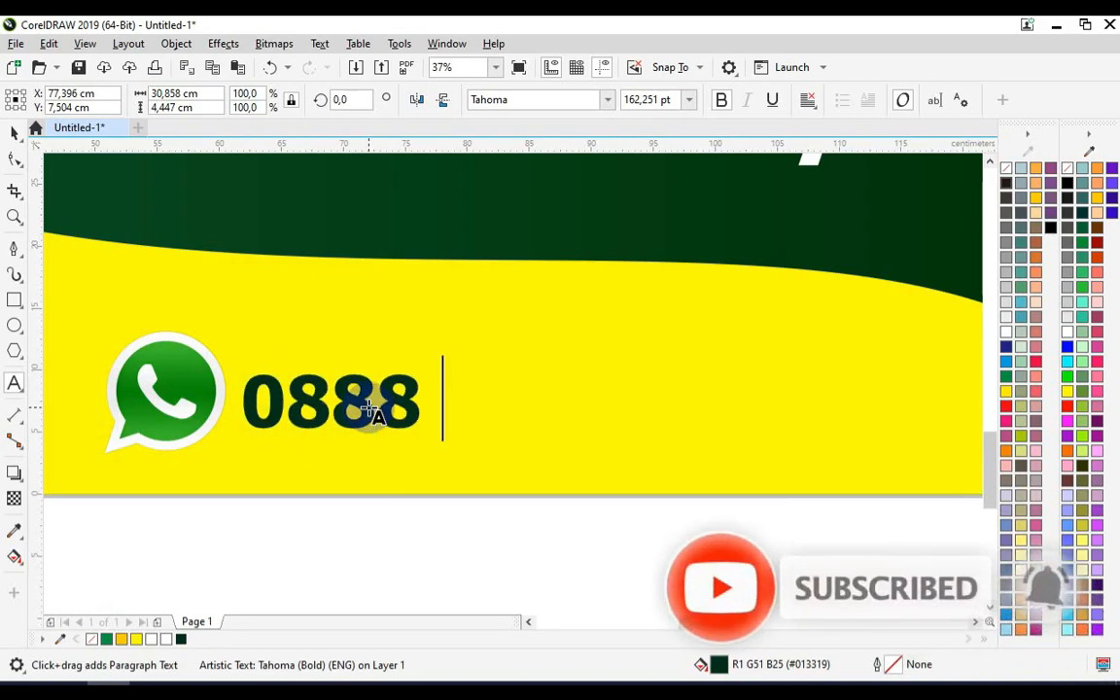
{"action": "type", "text": "8888 8888"}
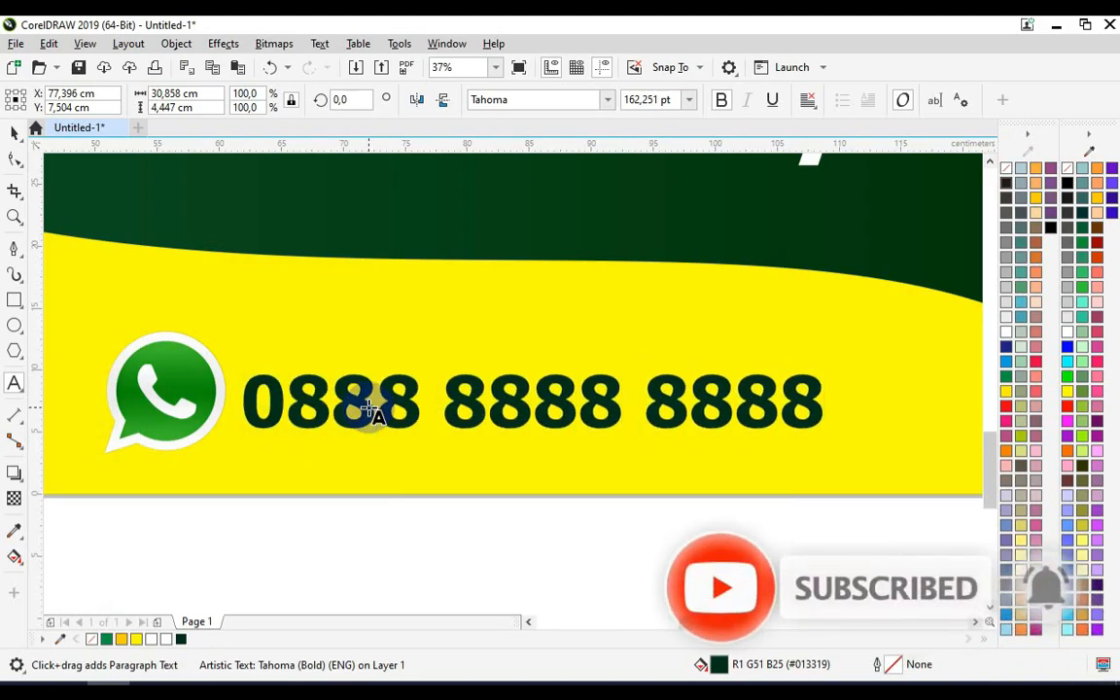
{"action": "left_click", "coordinate": [15, 131]}
Step: Enlarge the phone number text proportionally beside the WhatsApp logo
{"action": "scroll", "coordinate": [488, 400], "scroll_direction": "down", "scroll_amount": 2}
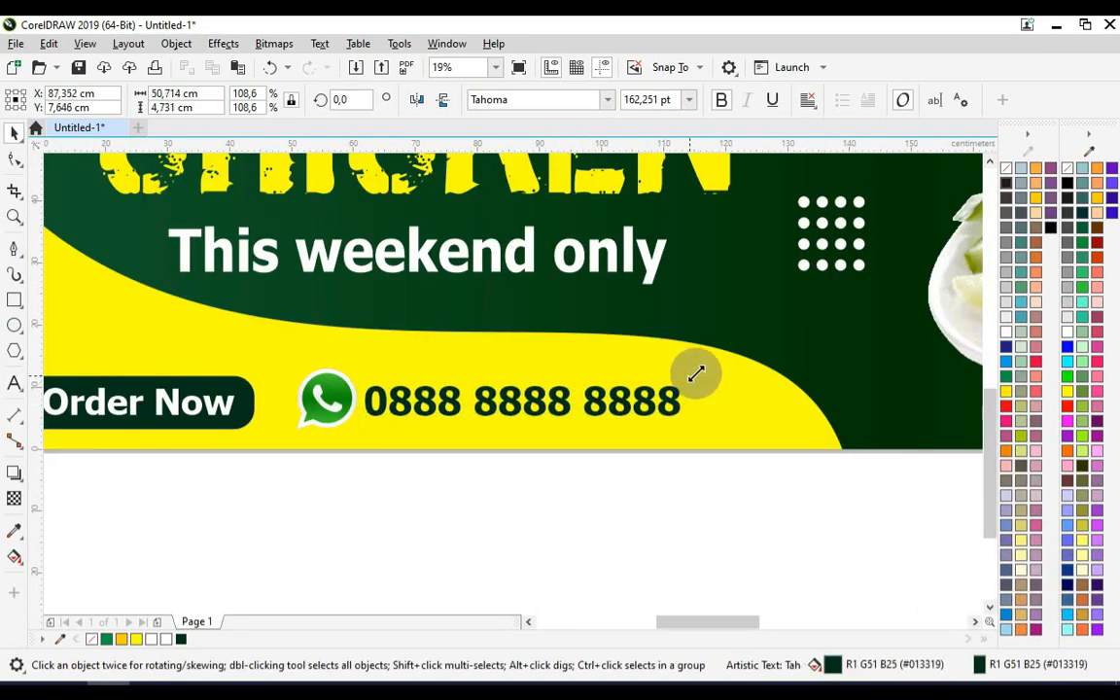
{"action": "left_click_drag", "start_coordinate": [695, 376], "coordinate": [555, 380]}
{"action": "left_click", "coordinate": [333, 499]}
{"action": "scroll", "coordinate": [316, 501], "scroll_direction": "down", "scroll_amount": 3}
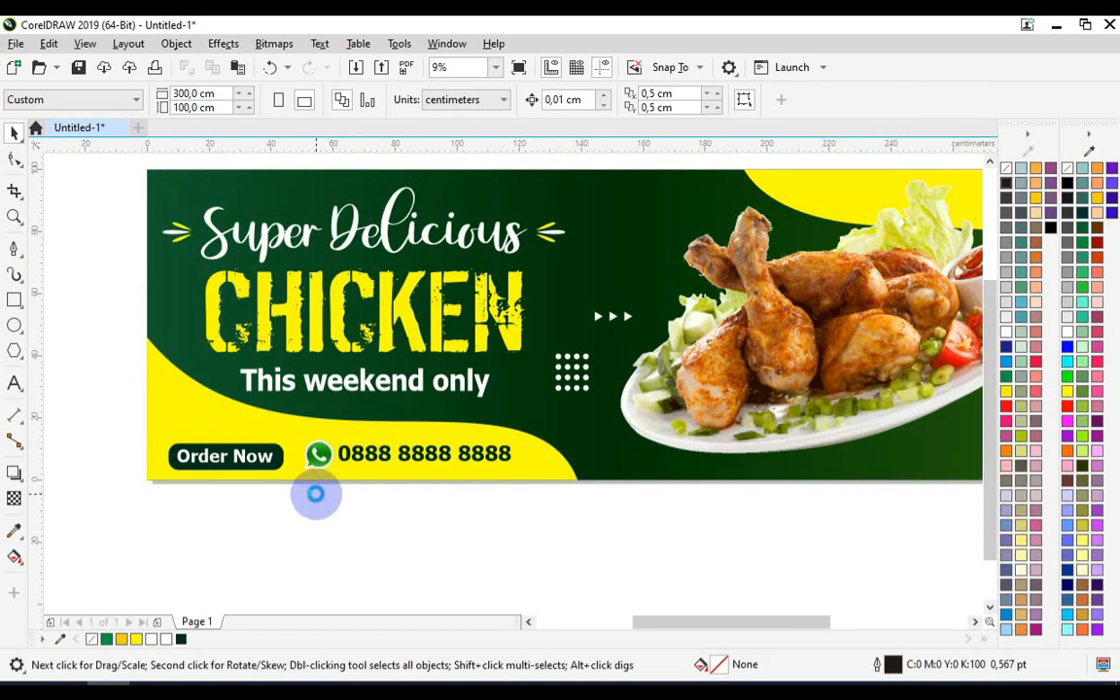
{"action": "left_click", "coordinate": [499, 387]}
{"action": "left_click", "coordinate": [465, 525]}
{"action": "left_click", "coordinate": [218, 361]}
Step: Duplicate the dot grid into the banner's lower-right corner and place a left-pointing copy of the triangle row, rotated 180°, beside it
{"action": "scroll", "coordinate": [452, 447], "scroll_direction": "up", "scroll_amount": 3}
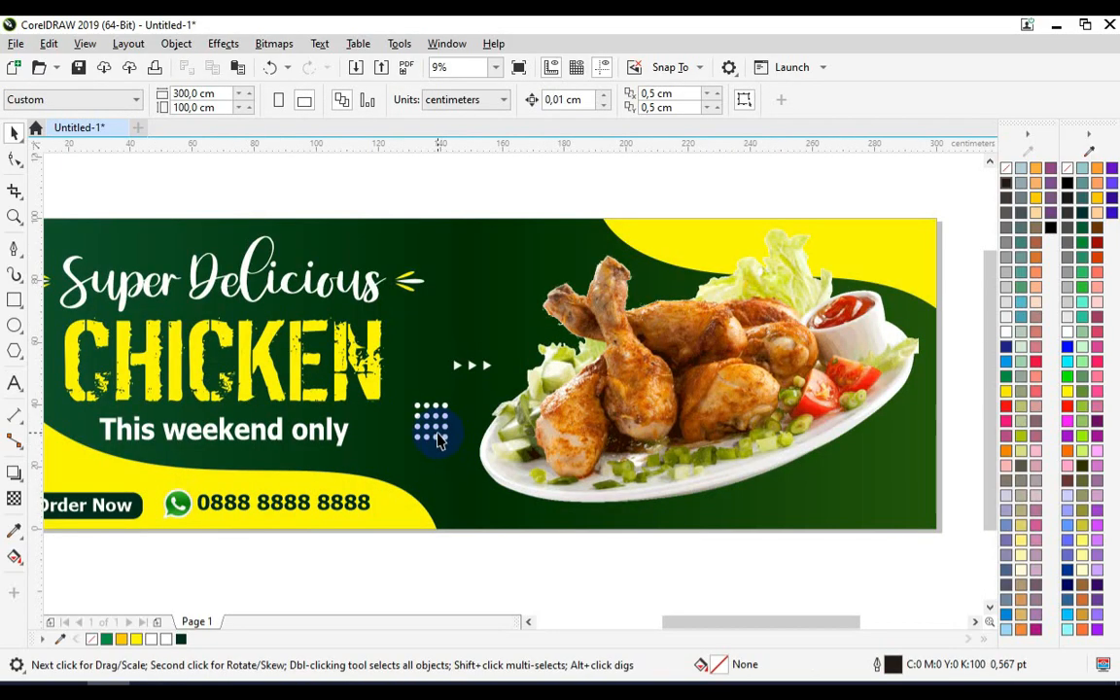
{"action": "left_click", "coordinate": [433, 422]}
{"action": "left_click_drag", "start_coordinate": [433, 422], "coordinate": [850, 493]}
{"action": "left_click", "coordinate": [463, 348]}
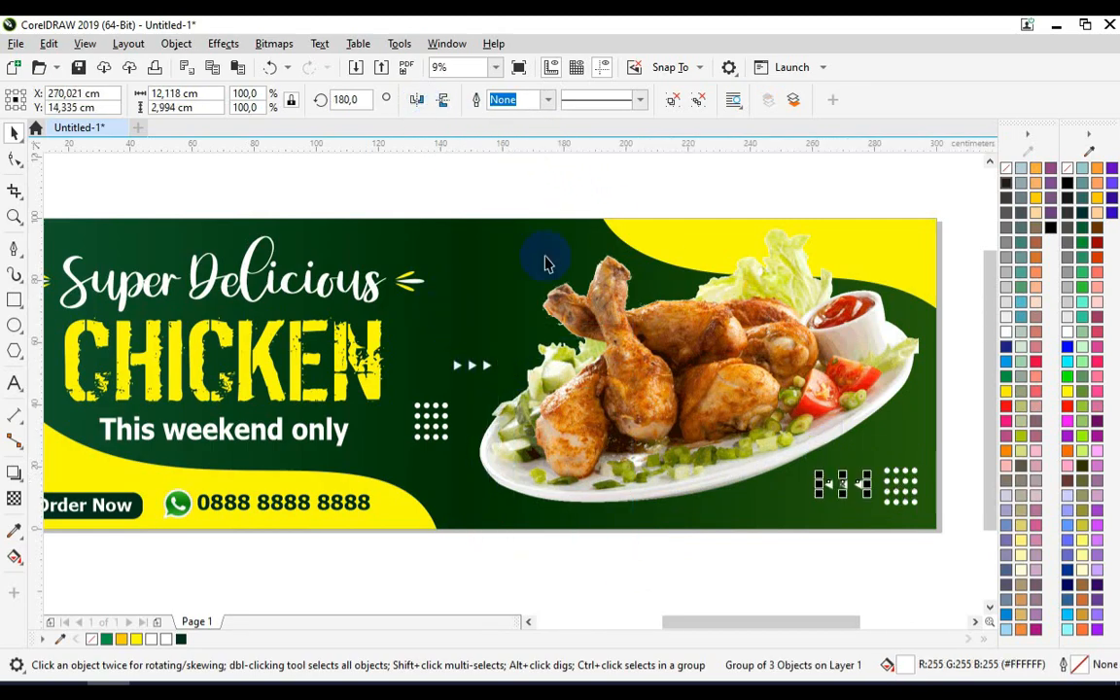
{"action": "left_click", "coordinate": [758, 560]}
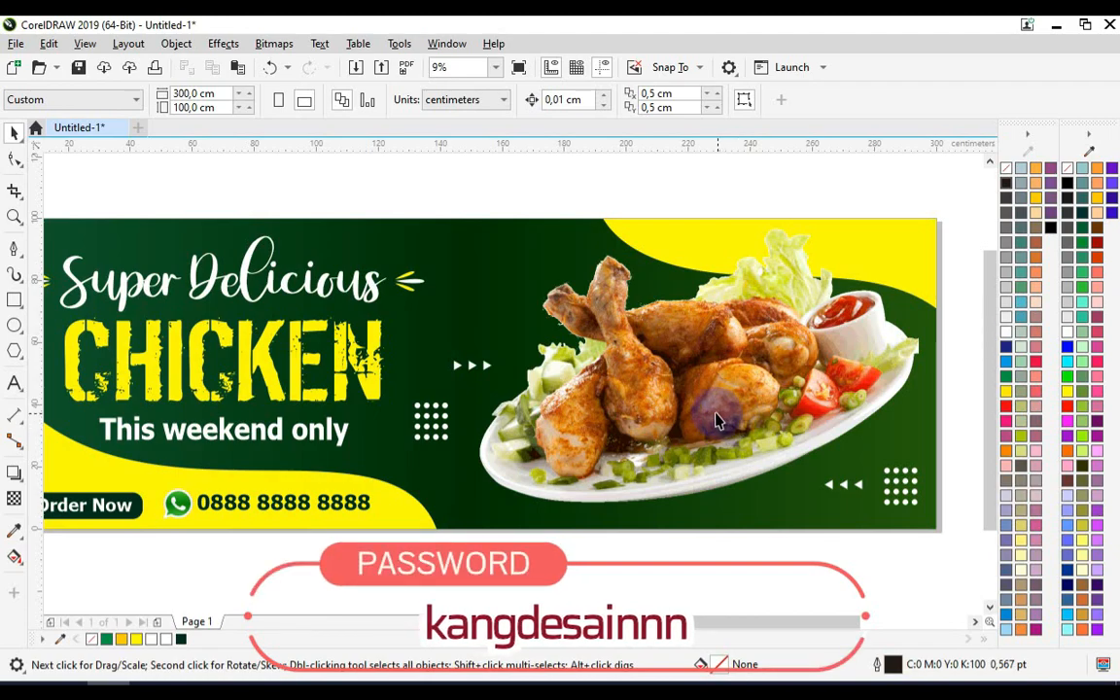
{"action": "scroll", "coordinate": [742, 380], "scroll_direction": "down", "scroll_amount": 2}
{"action": "key", "text": "z"}
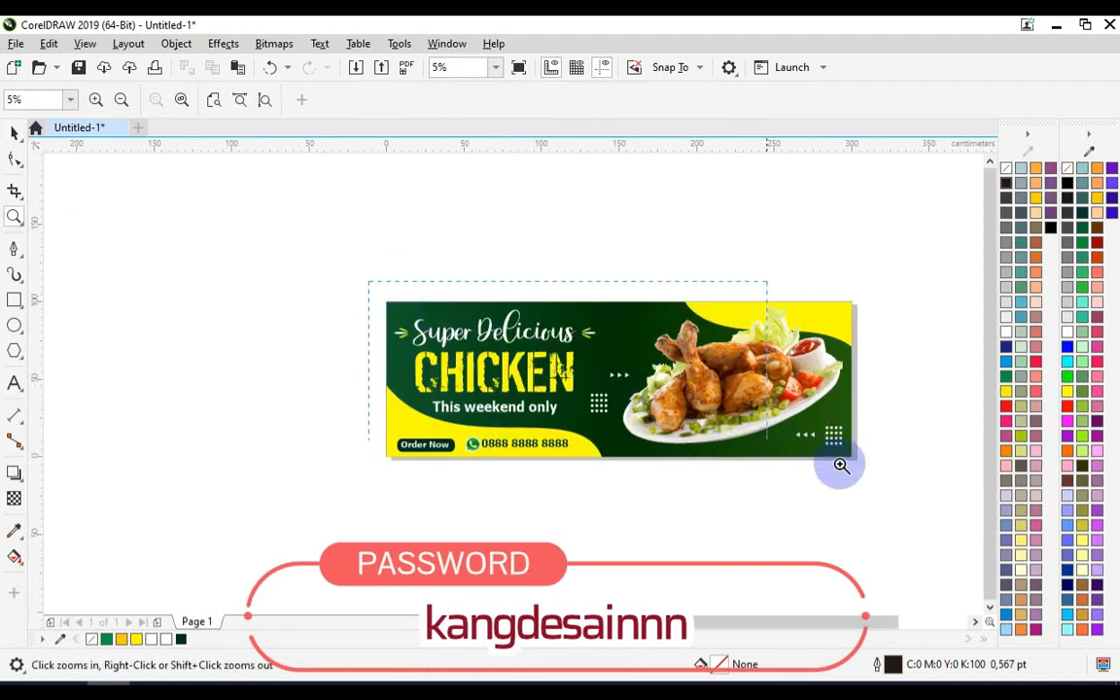